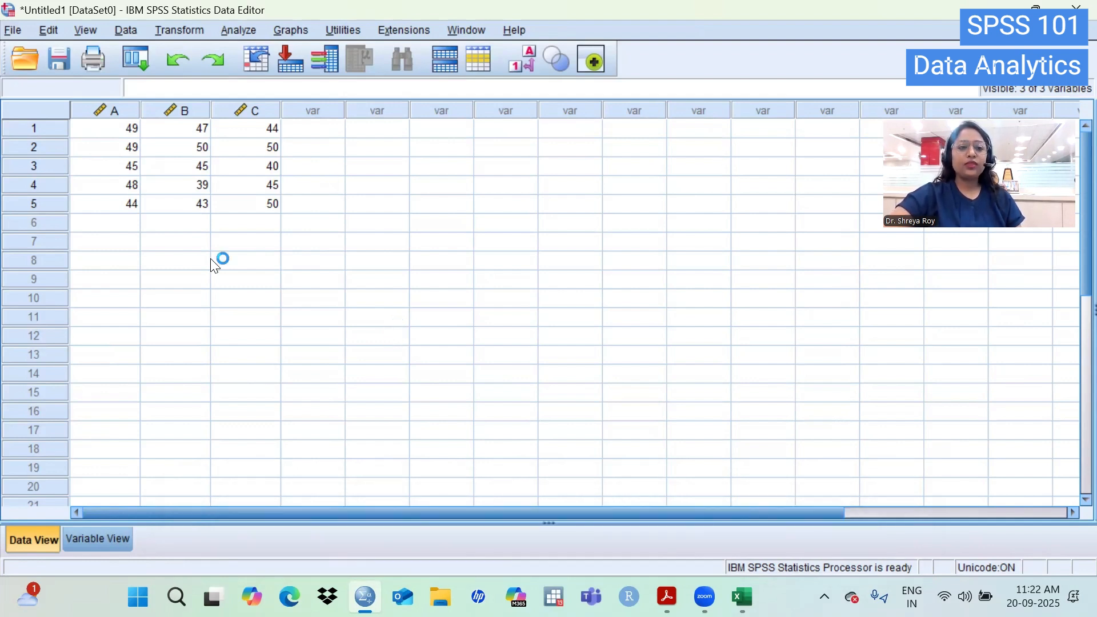
Compute a new variable D with the numeric expression A + 10.
{"action": "left_click", "coordinate": [189, 33]}
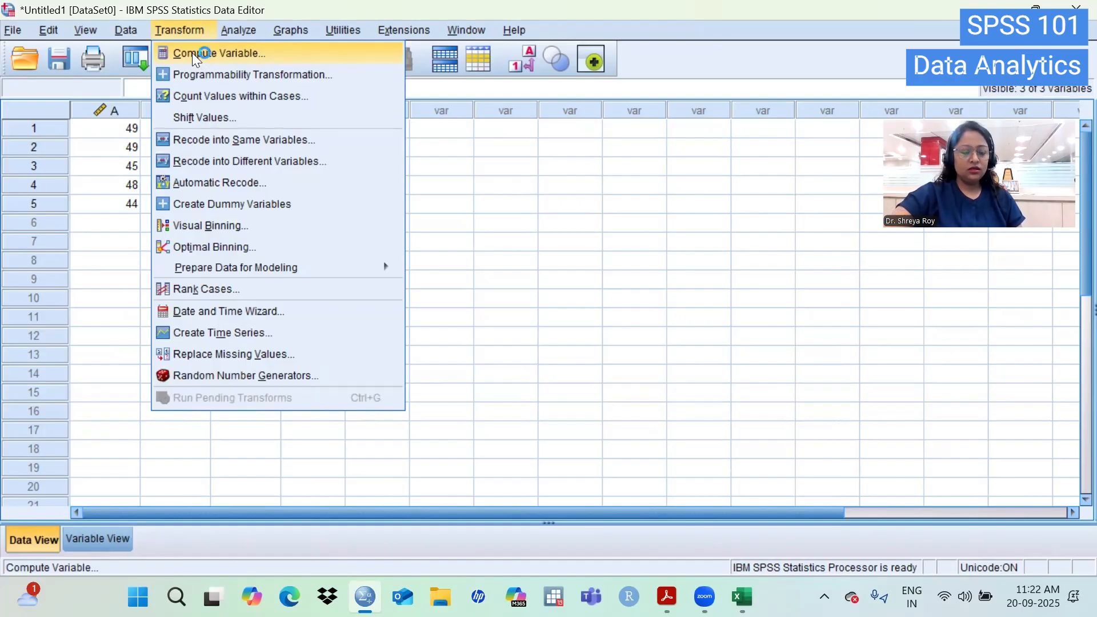
{"action": "left_click", "coordinate": [194, 54]}
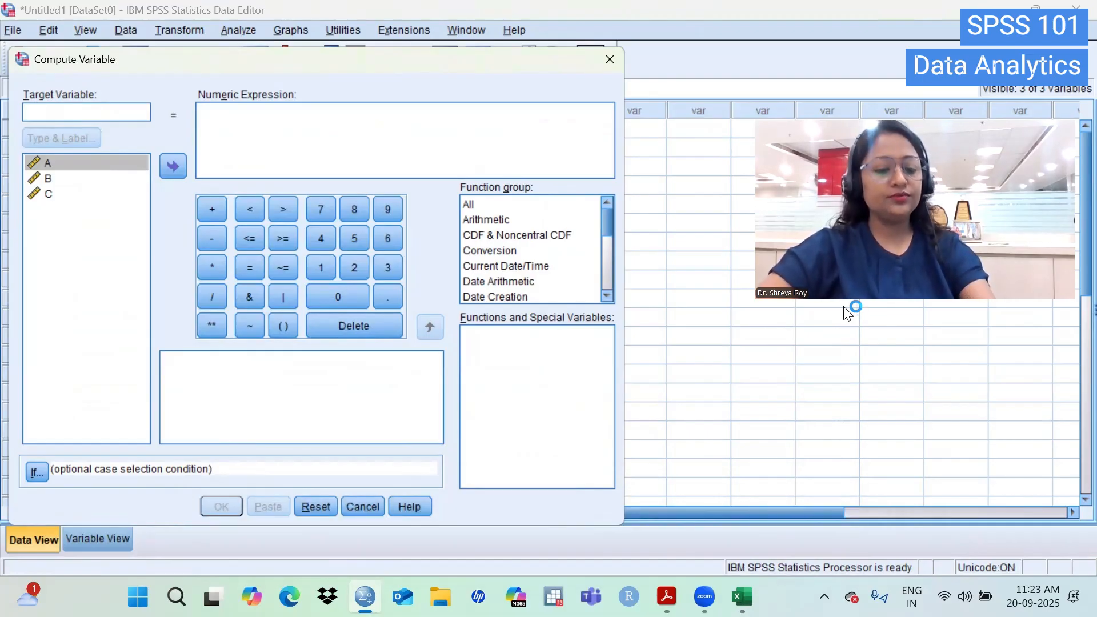
{"action": "type", "text": "D"}
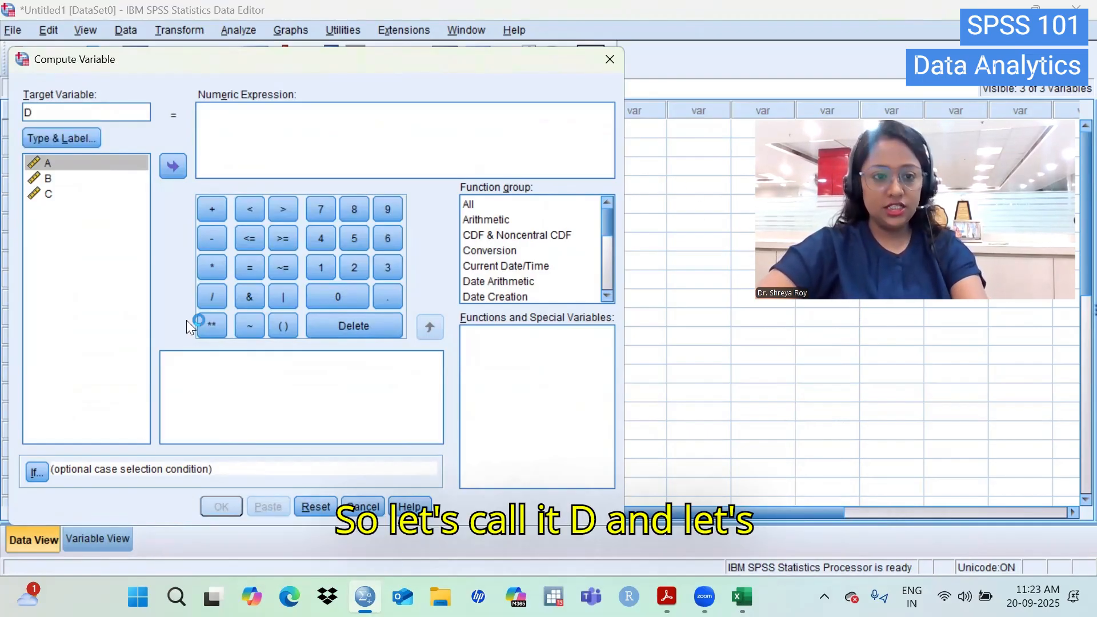
{"action": "left_click", "coordinate": [271, 161]}
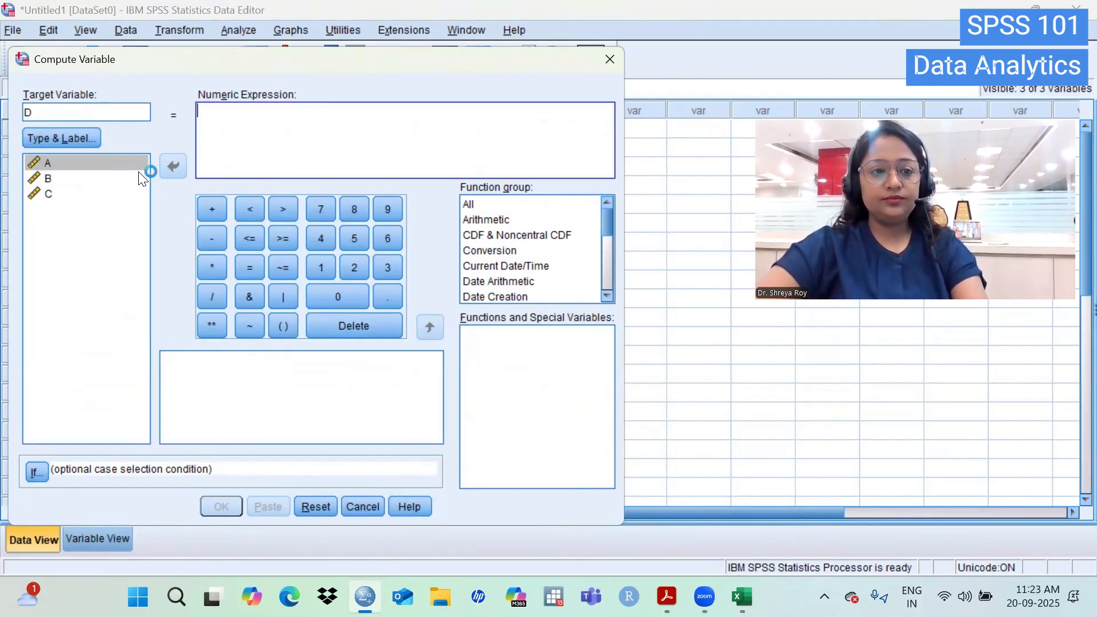
{"action": "left_click", "coordinate": [104, 164]}
{"action": "left_click", "coordinate": [167, 168]}
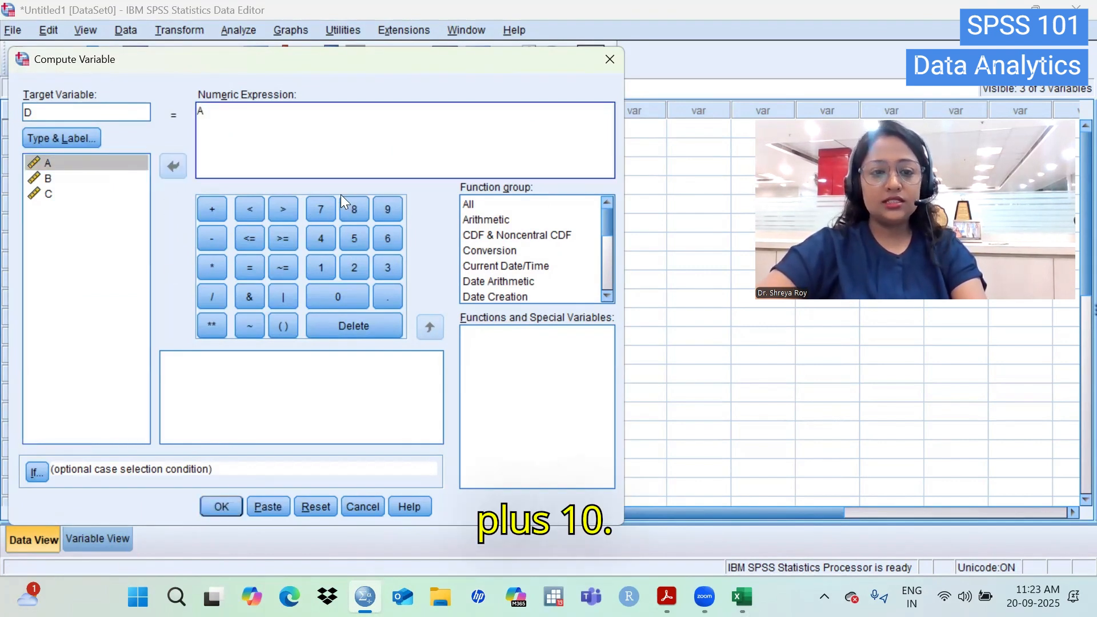
{"action": "left_click", "coordinate": [219, 209]}
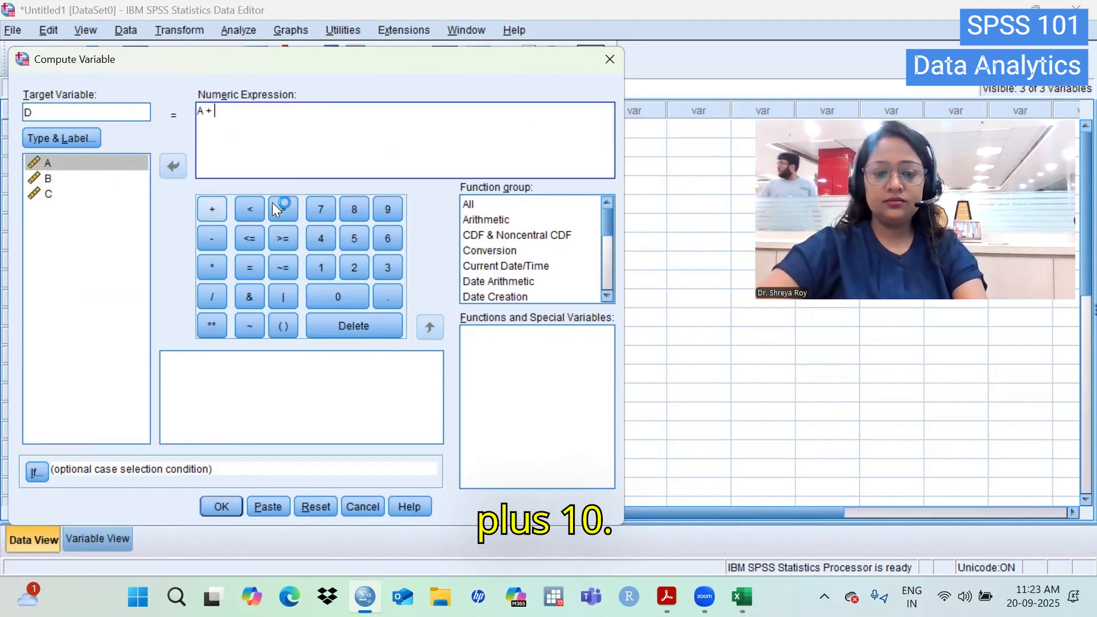
{"action": "left_click", "coordinate": [320, 271]}
{"action": "left_click", "coordinate": [327, 289]}
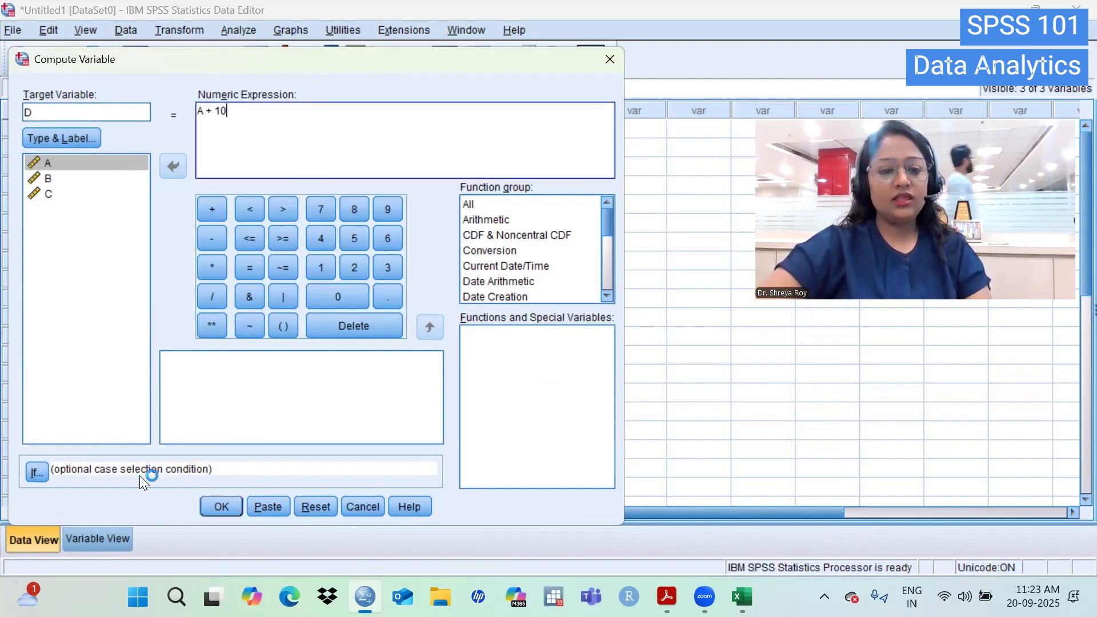
{"action": "left_click", "coordinate": [221, 507]}
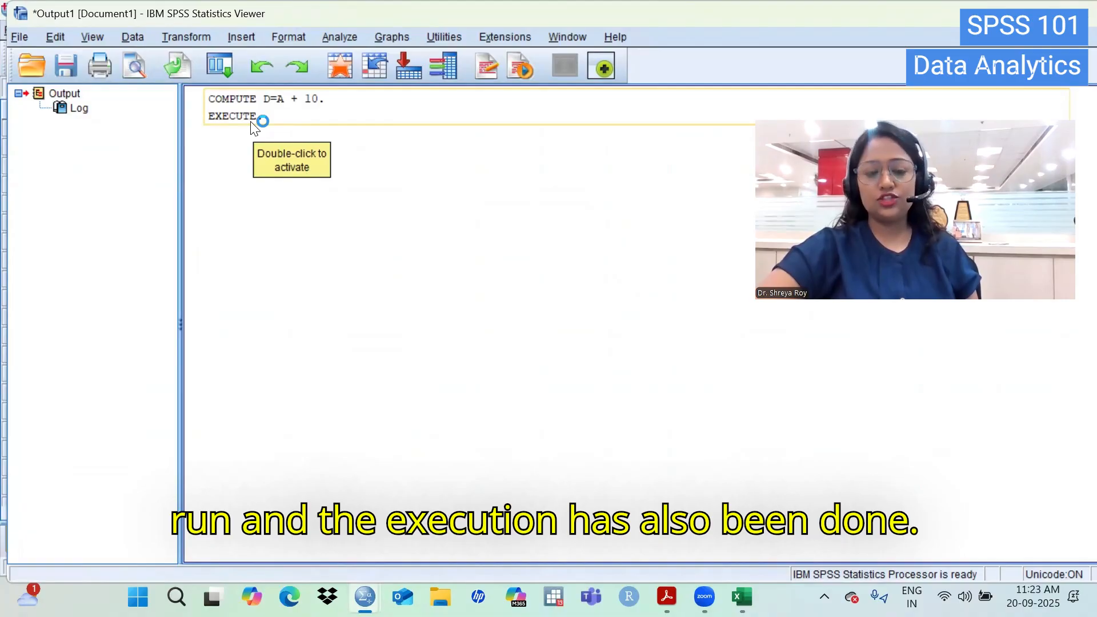
Return to the dataset, set variable D's decimal places to 0, and display the data values.
{"action": "mouse_move", "coordinate": [364, 597]}
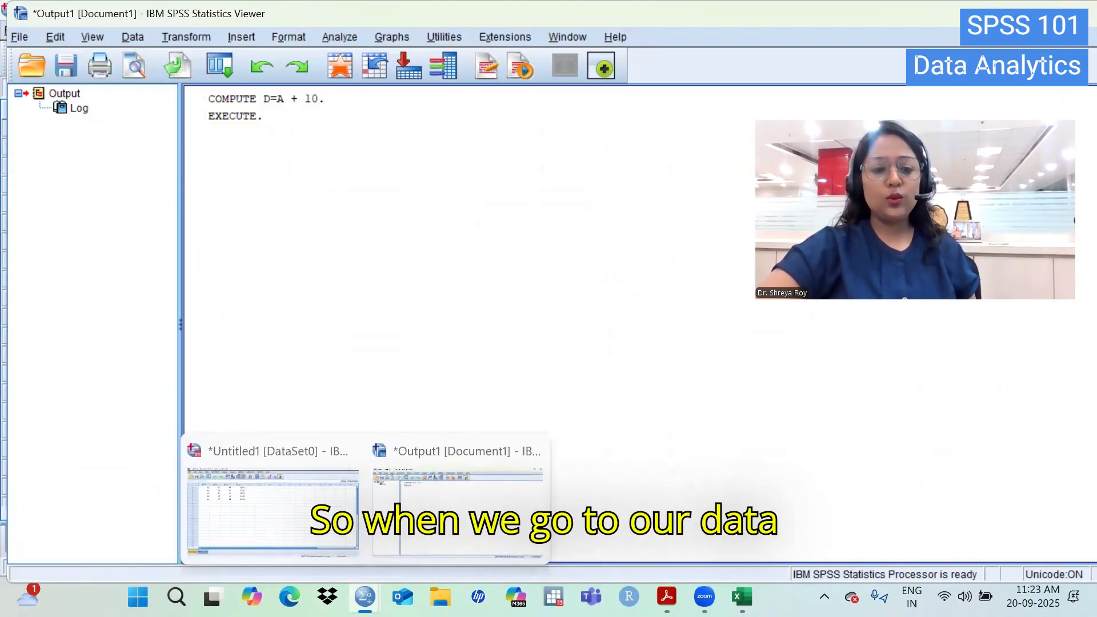
{"action": "left_click", "coordinate": [335, 557]}
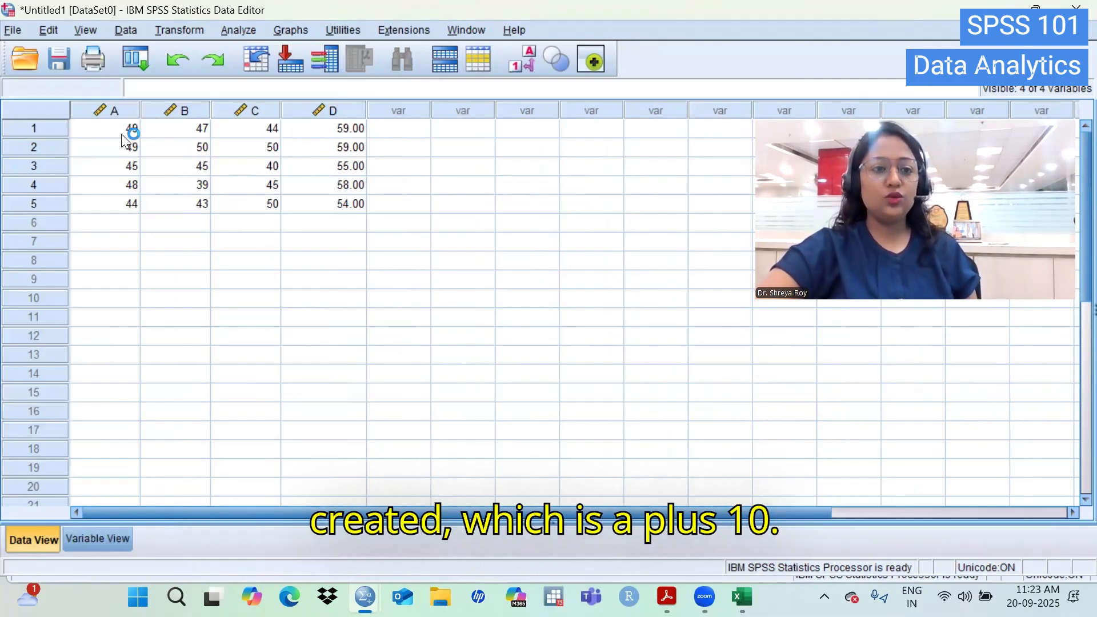
{"action": "left_click", "coordinate": [98, 539]}
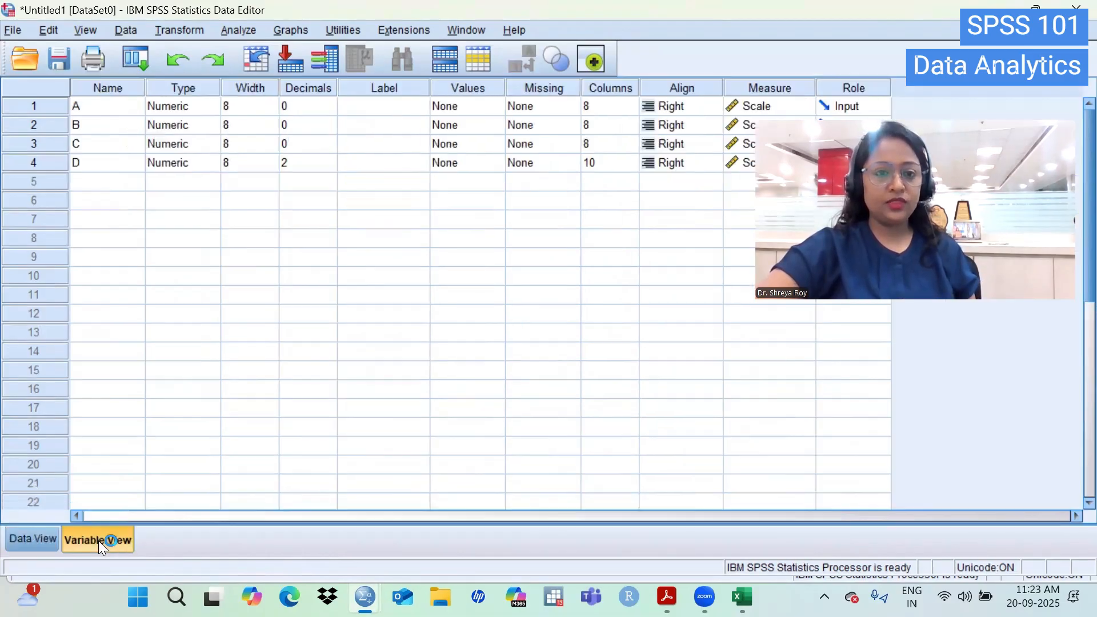
{"action": "left_click", "coordinate": [297, 163]}
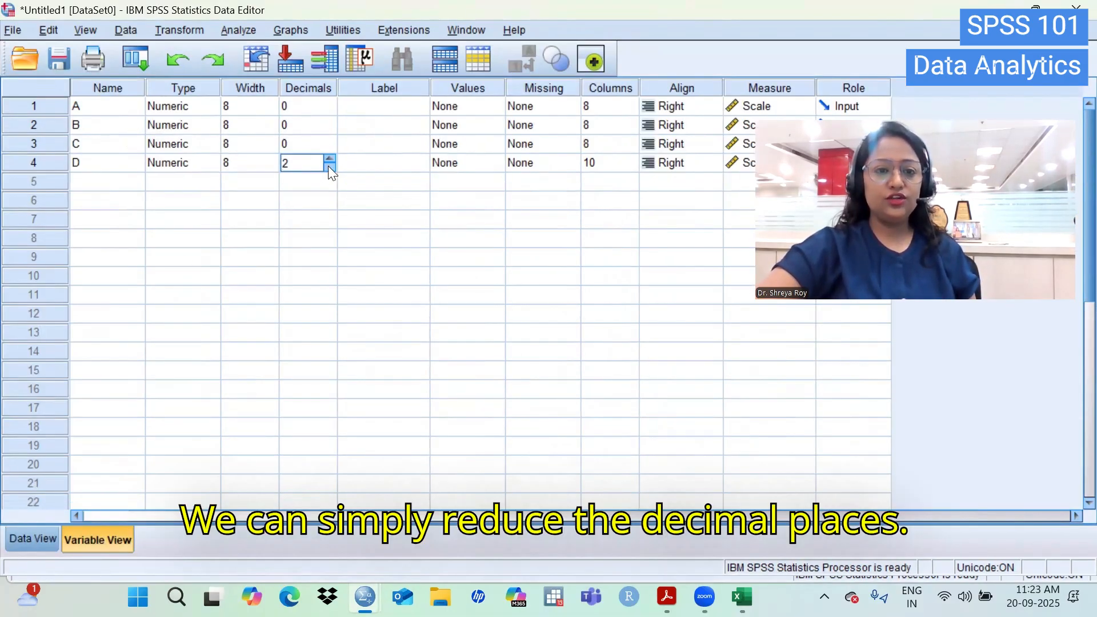
{"action": "left_click", "coordinate": [329, 167]}
{"action": "left_click", "coordinate": [329, 167]}
{"action": "left_click", "coordinate": [51, 539]}
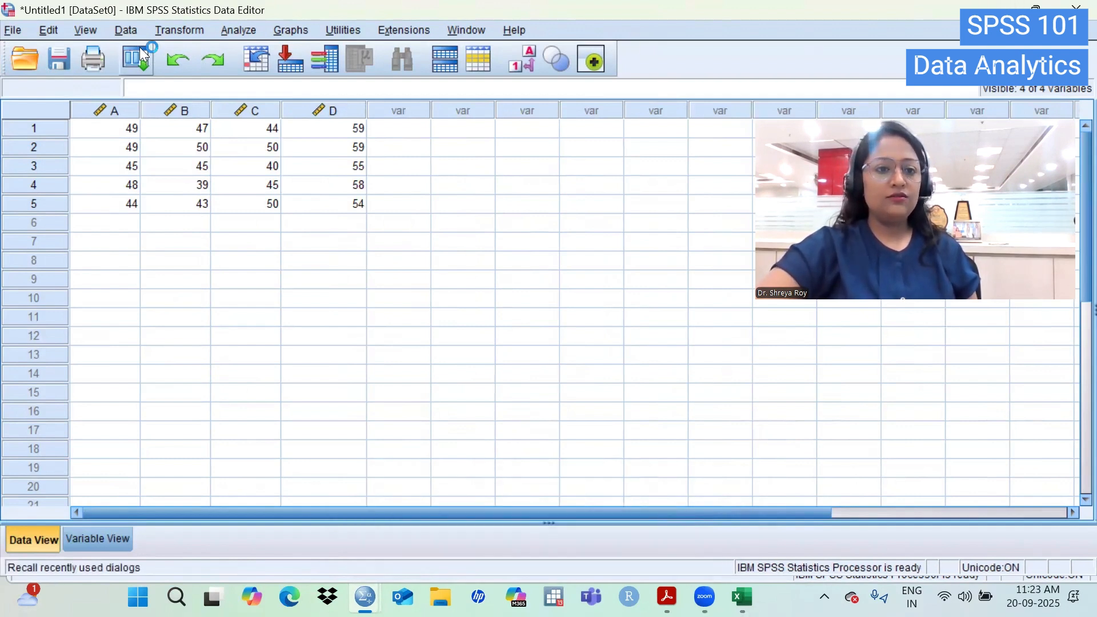
Clear the previous computation, compute a new variable E as B + C, and show it in the dataset.
{"action": "left_click", "coordinate": [196, 32]}
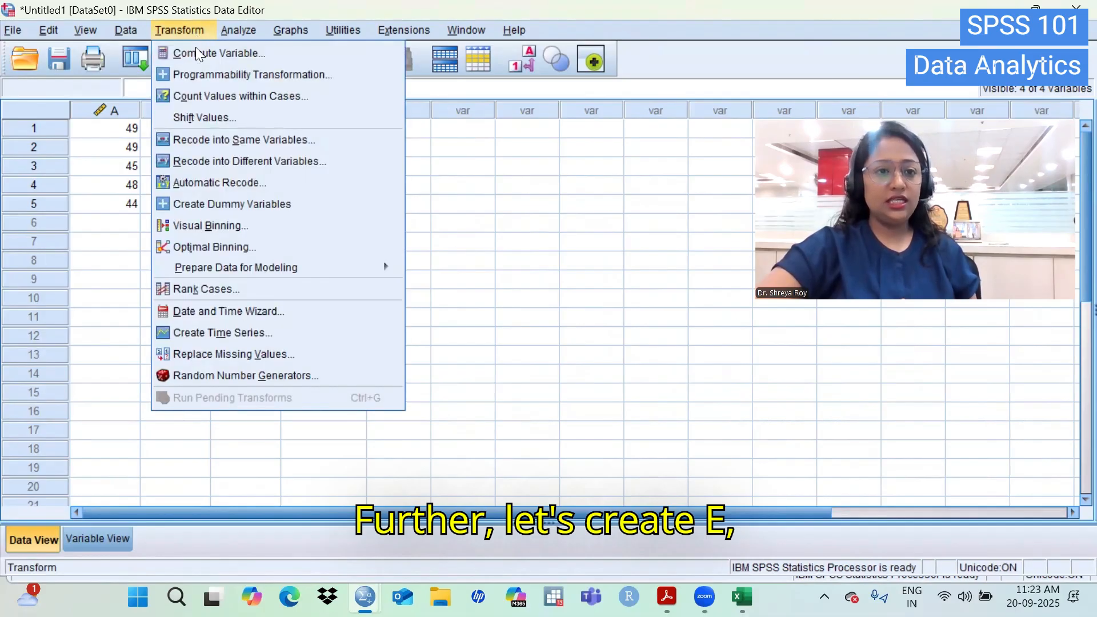
{"action": "left_click", "coordinate": [195, 48]}
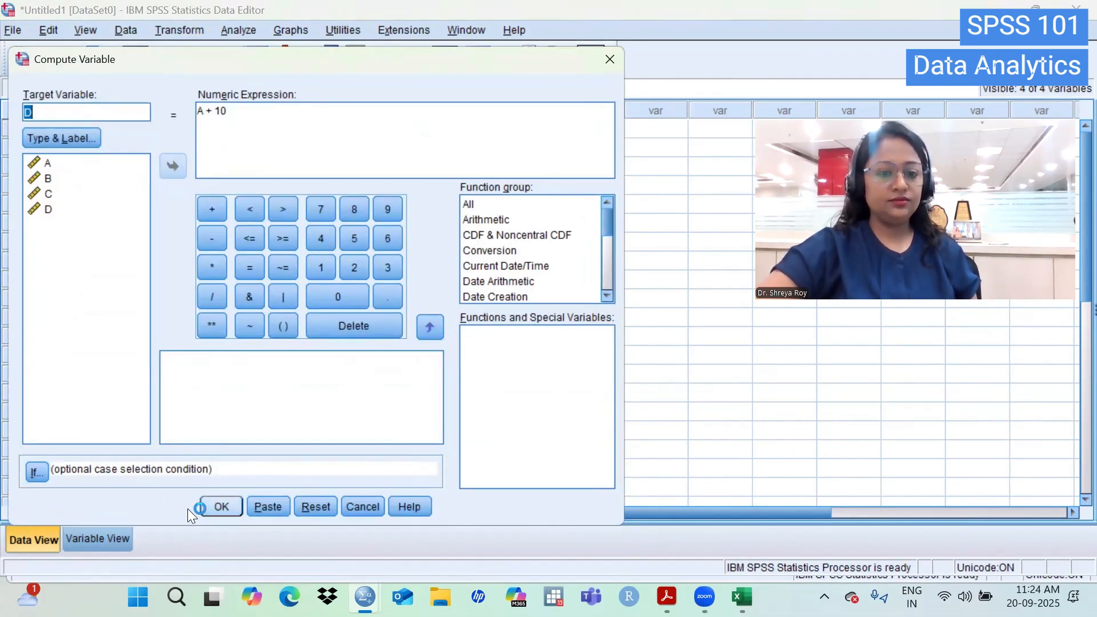
{"action": "left_click", "coordinate": [315, 507]}
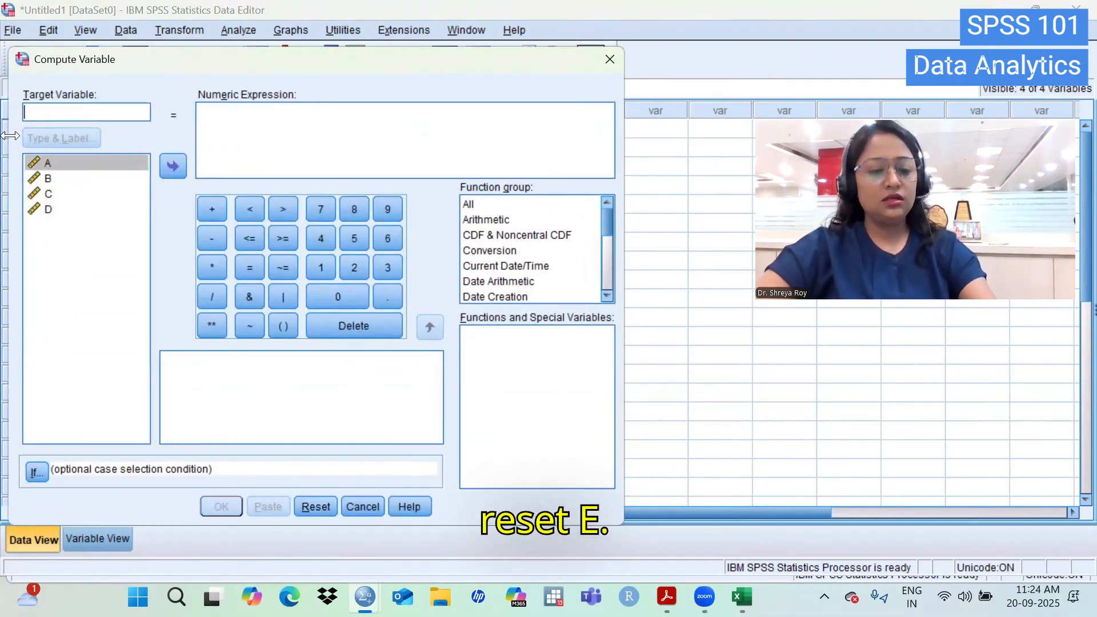
{"action": "type", "text": "E"}
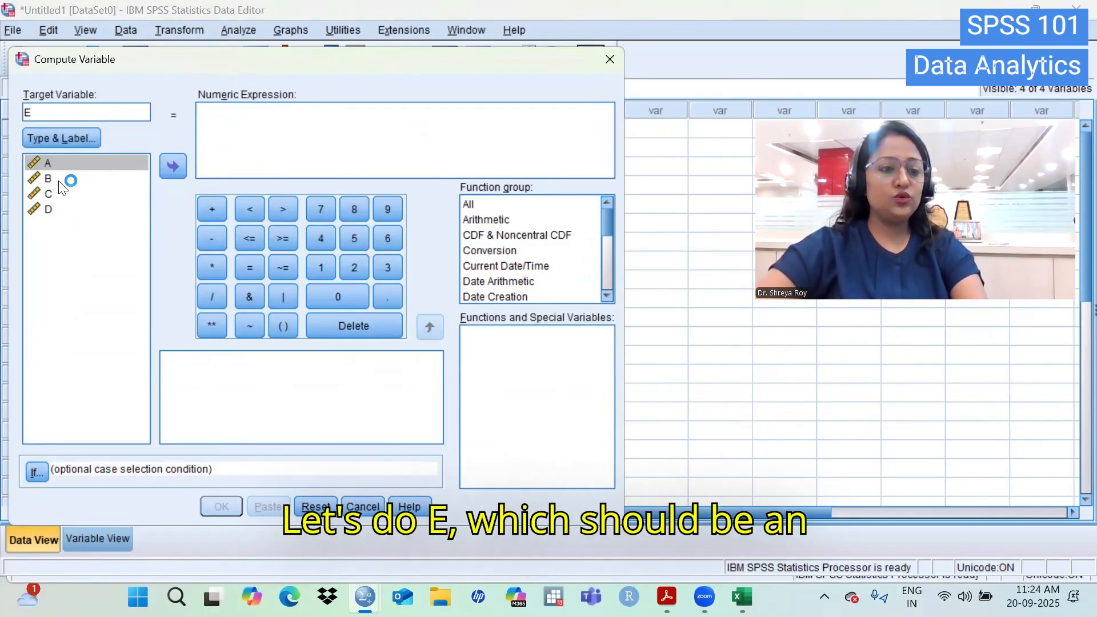
{"action": "left_click", "coordinate": [93, 180]}
{"action": "left_click", "coordinate": [172, 166]}
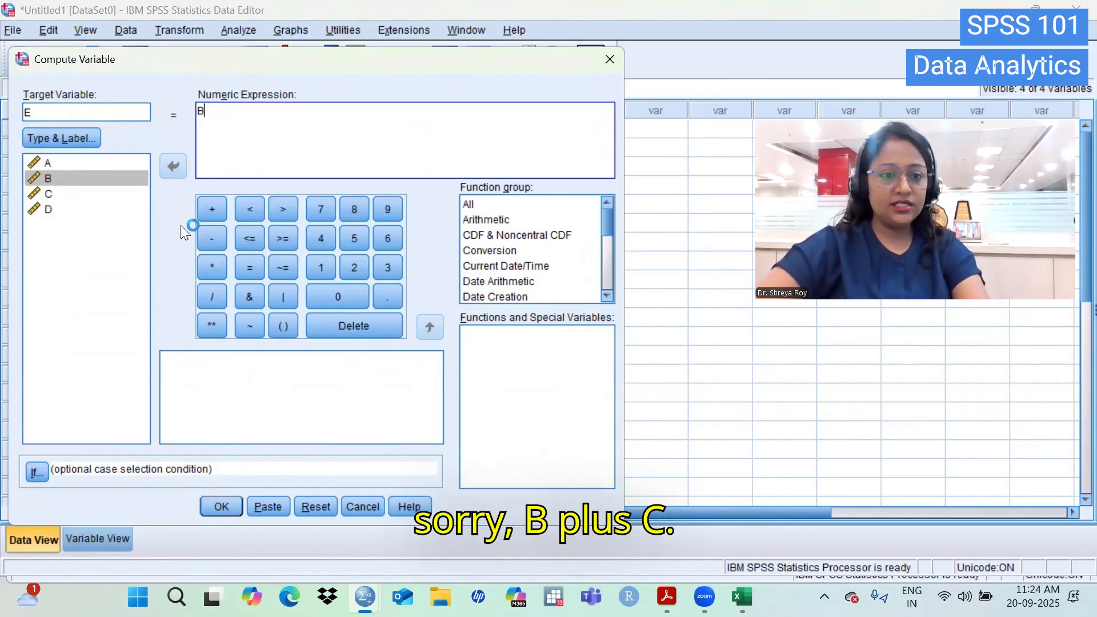
{"action": "left_click", "coordinate": [209, 207]}
{"action": "left_click", "coordinate": [66, 197]}
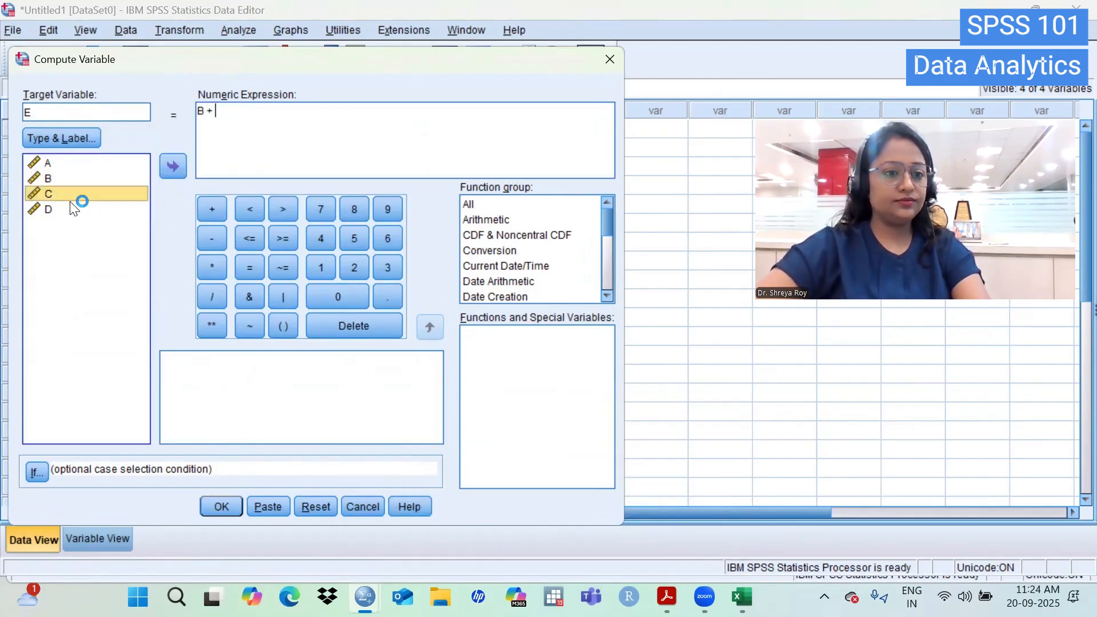
{"action": "left_click", "coordinate": [173, 166]}
{"action": "left_click", "coordinate": [202, 505]}
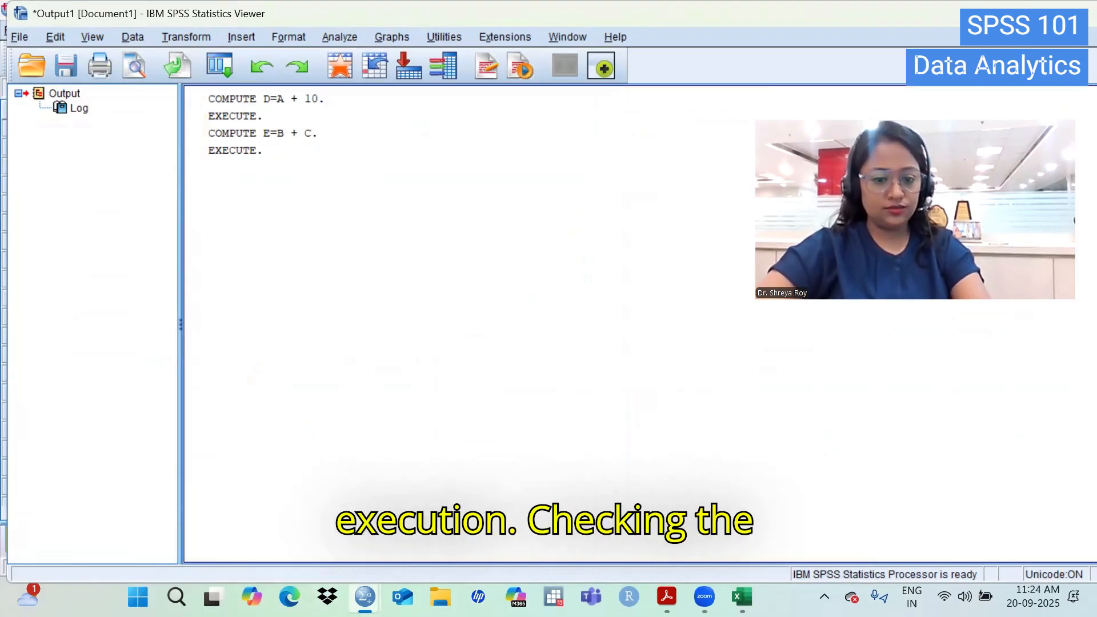
{"action": "mouse_move", "coordinate": [365, 597]}
{"action": "left_click", "coordinate": [271, 503]}
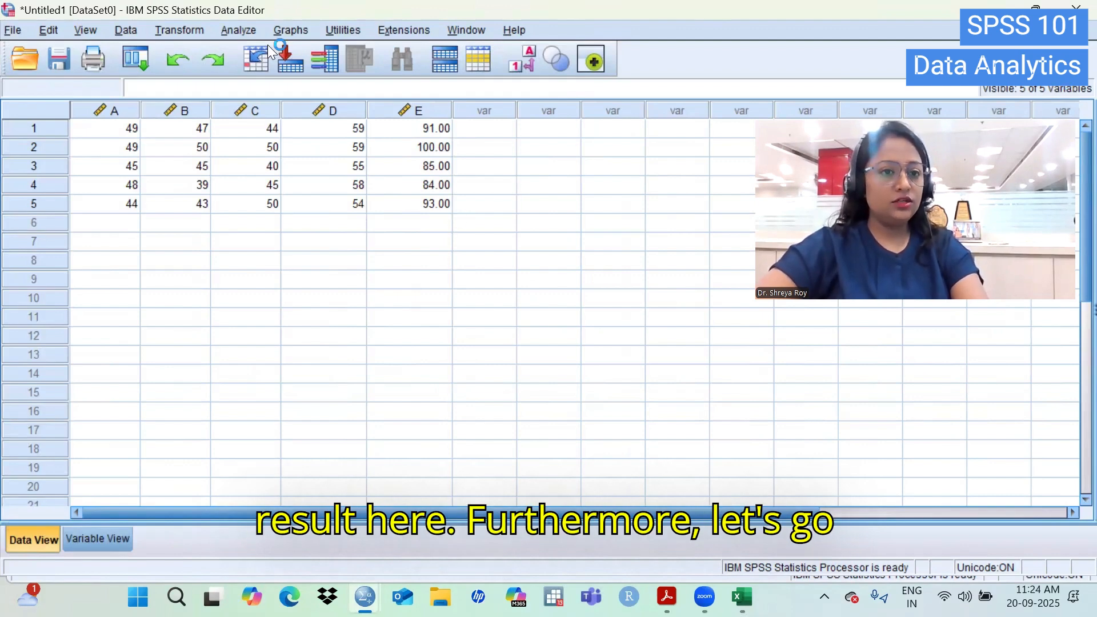
Start another Compute Variable calculation and reset the previous target variable and expression.
{"action": "left_click", "coordinate": [184, 33]}
{"action": "left_click", "coordinate": [184, 50]}
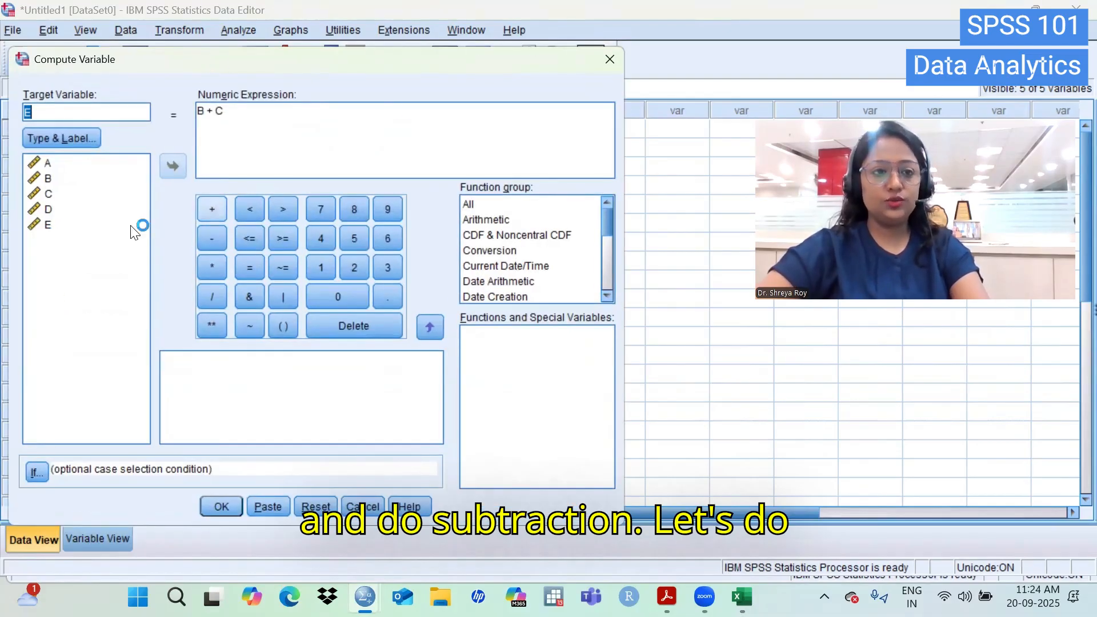
{"action": "left_click", "coordinate": [316, 506]}
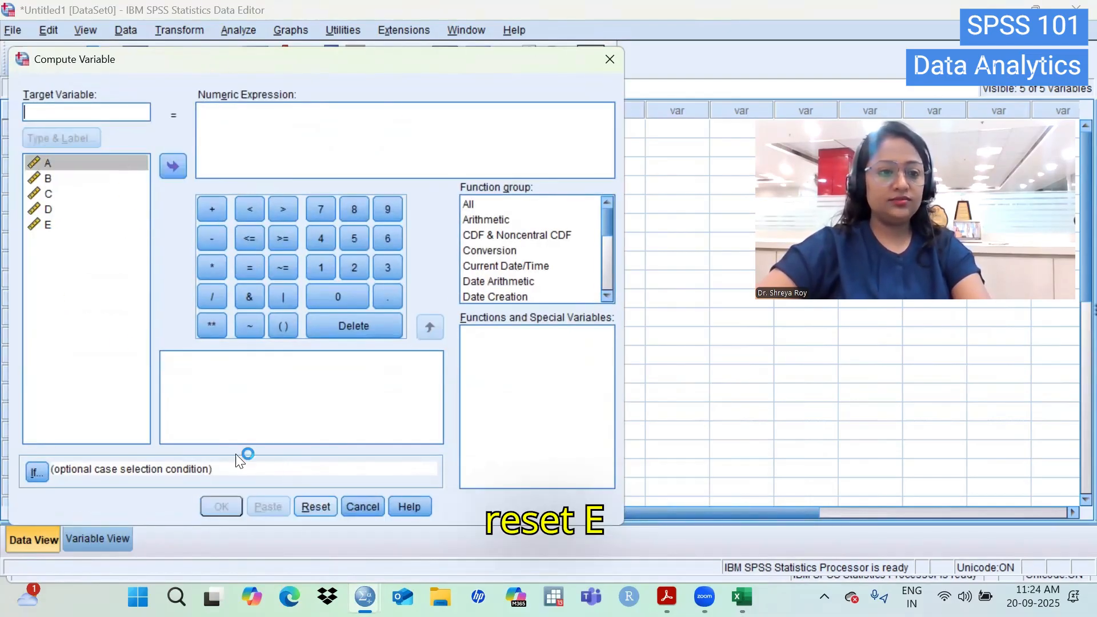
{"action": "left_click", "coordinate": [50, 224]}
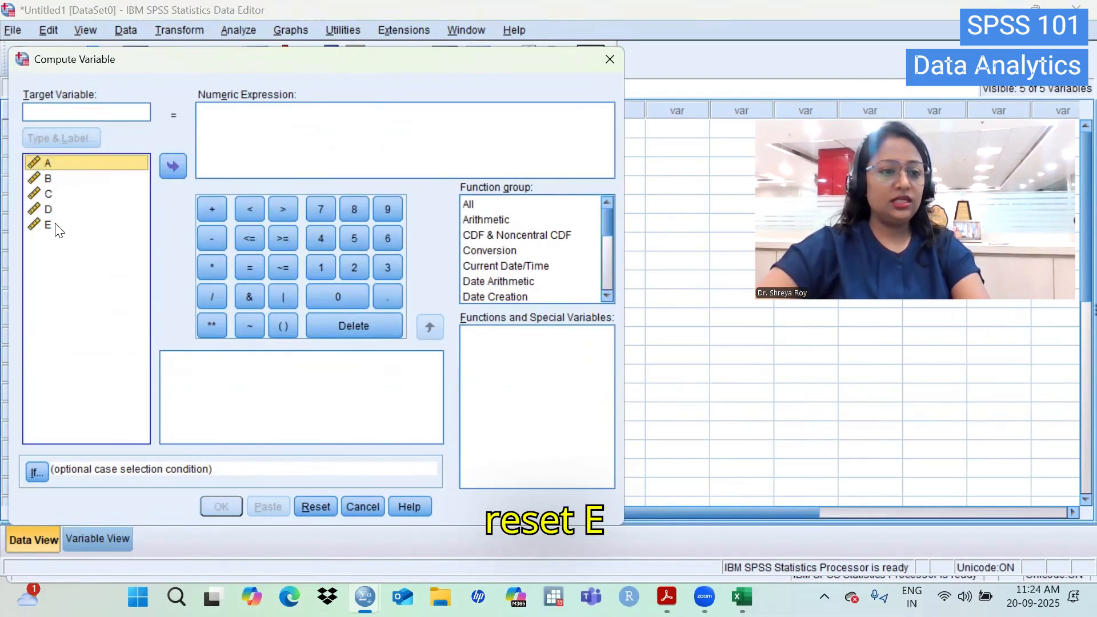
{"action": "left_click", "coordinate": [208, 239]}
{"action": "left_click", "coordinate": [97, 166]}
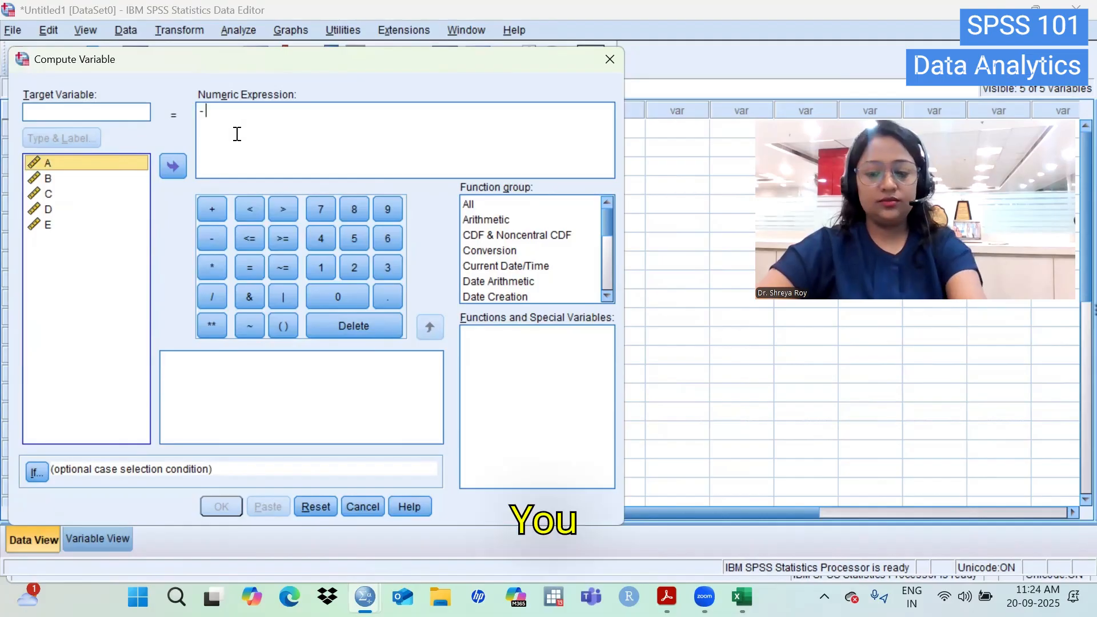
{"action": "left_click", "coordinate": [204, 117]}
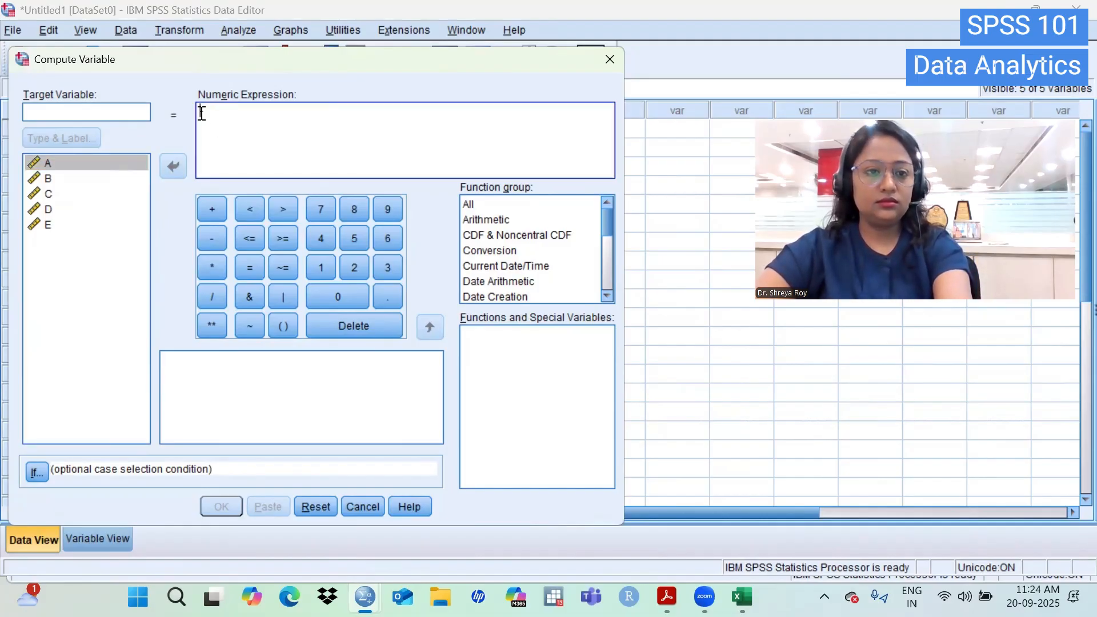
Compute a new variable F with the expression E - A and show it in the dataset.
{"action": "left_click", "coordinate": [116, 114]}
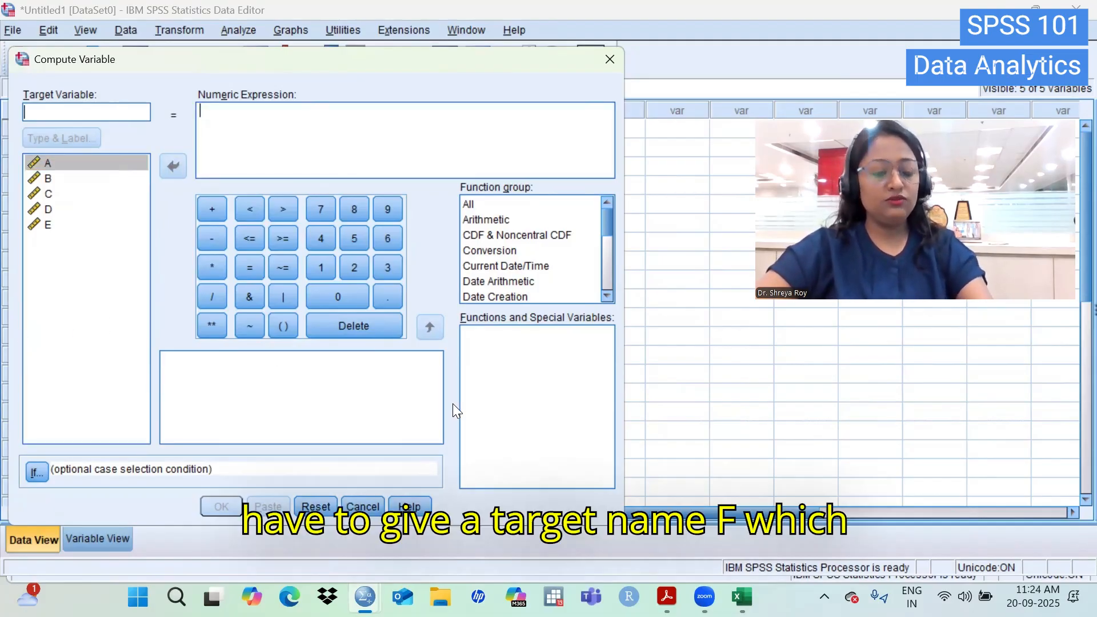
{"action": "type", "text": "F"}
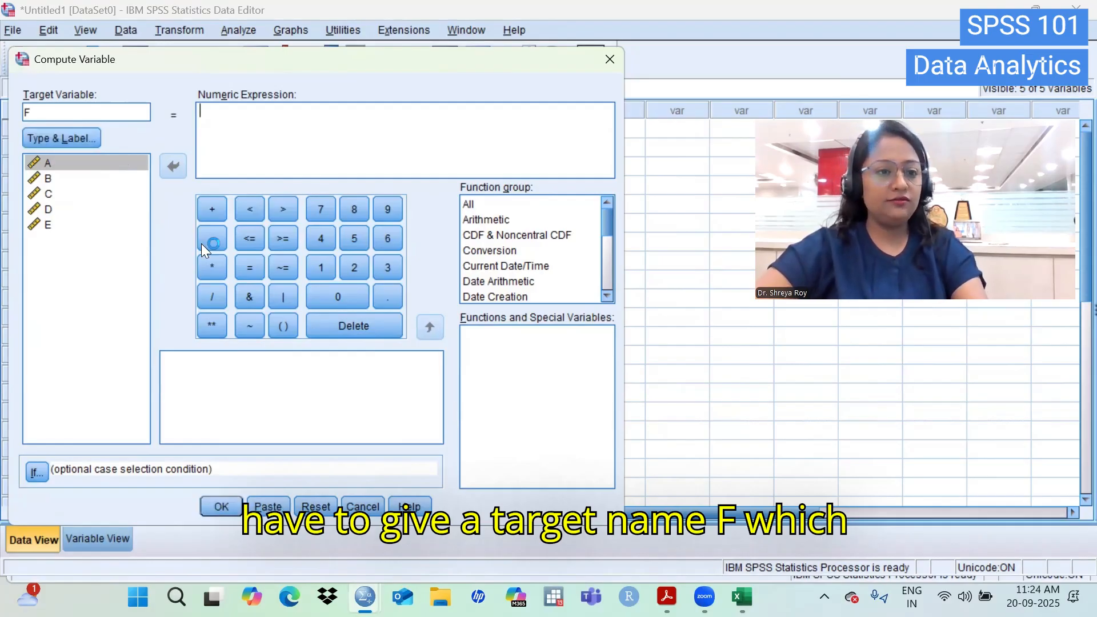
{"action": "left_click", "coordinate": [53, 223]}
{"action": "left_click", "coordinate": [171, 167]}
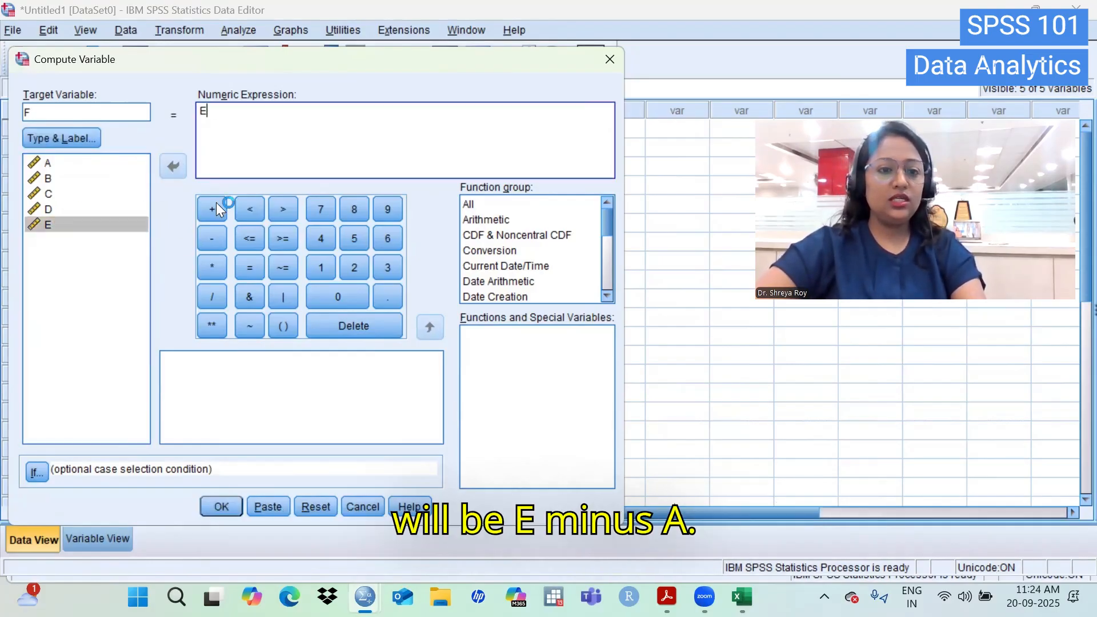
{"action": "left_click", "coordinate": [211, 238]}
{"action": "left_click", "coordinate": [92, 164]}
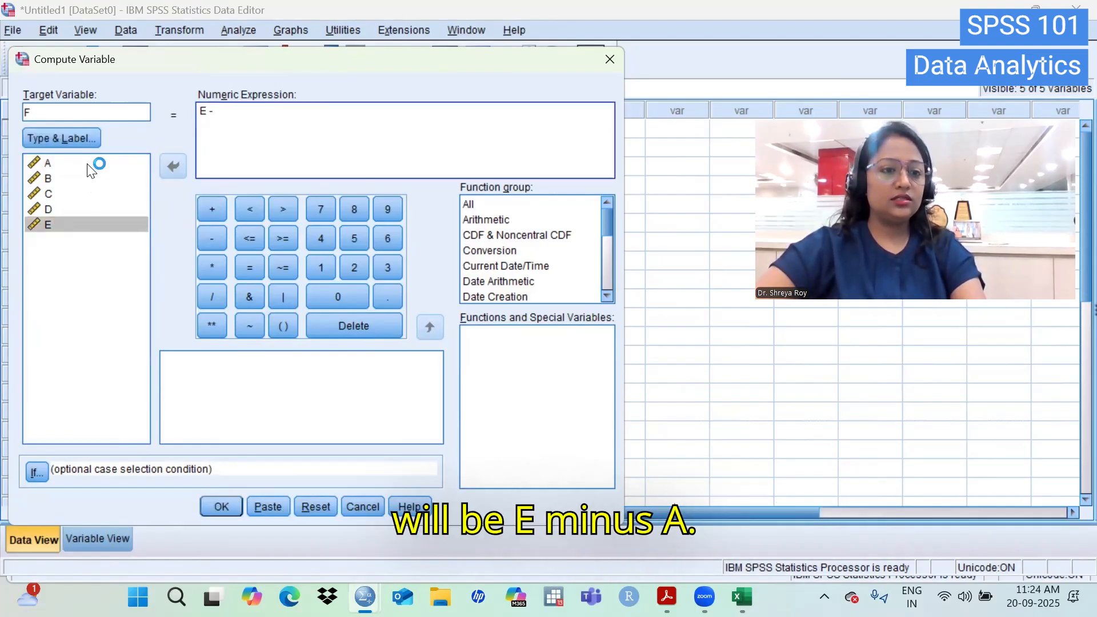
{"action": "left_click", "coordinate": [173, 174]}
{"action": "key", "text": "Return"}
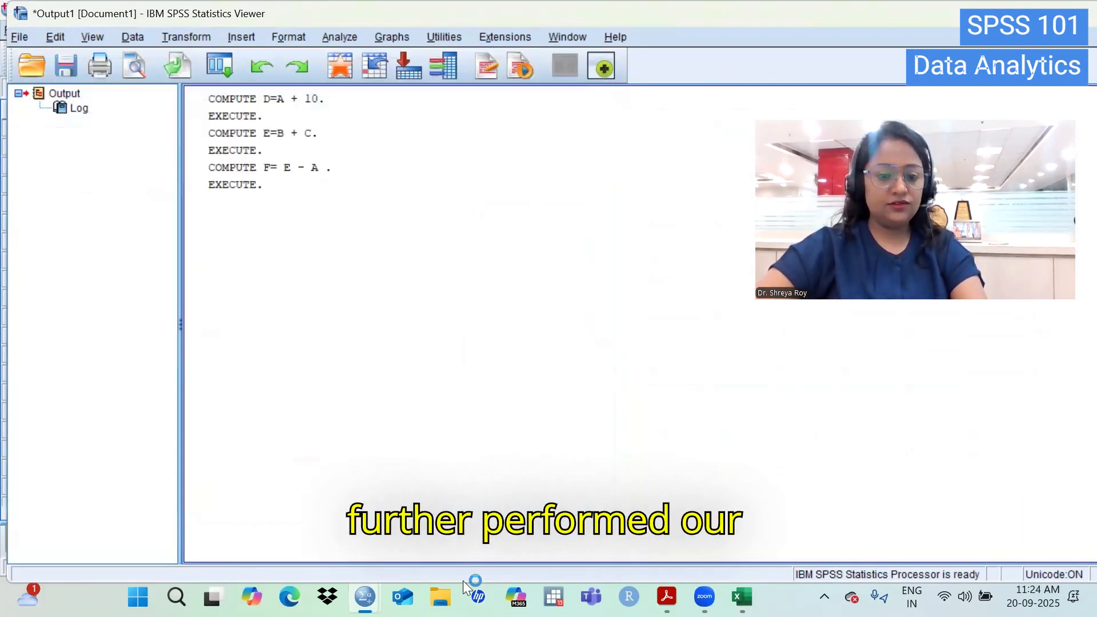
{"action": "mouse_move", "coordinate": [365, 597]}
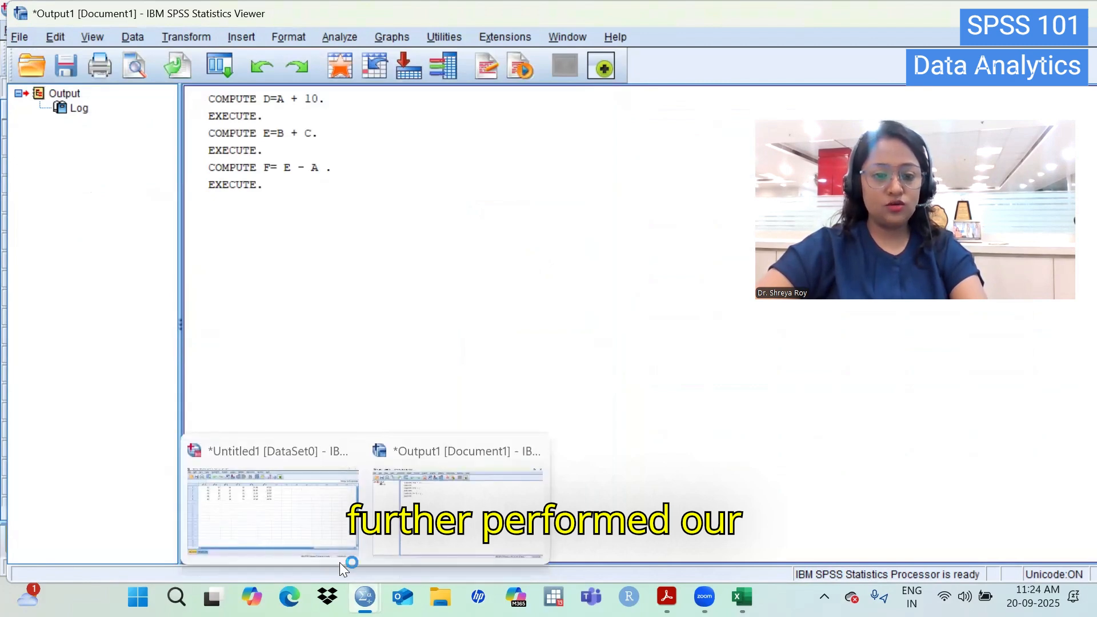
{"action": "left_click", "coordinate": [340, 562]}
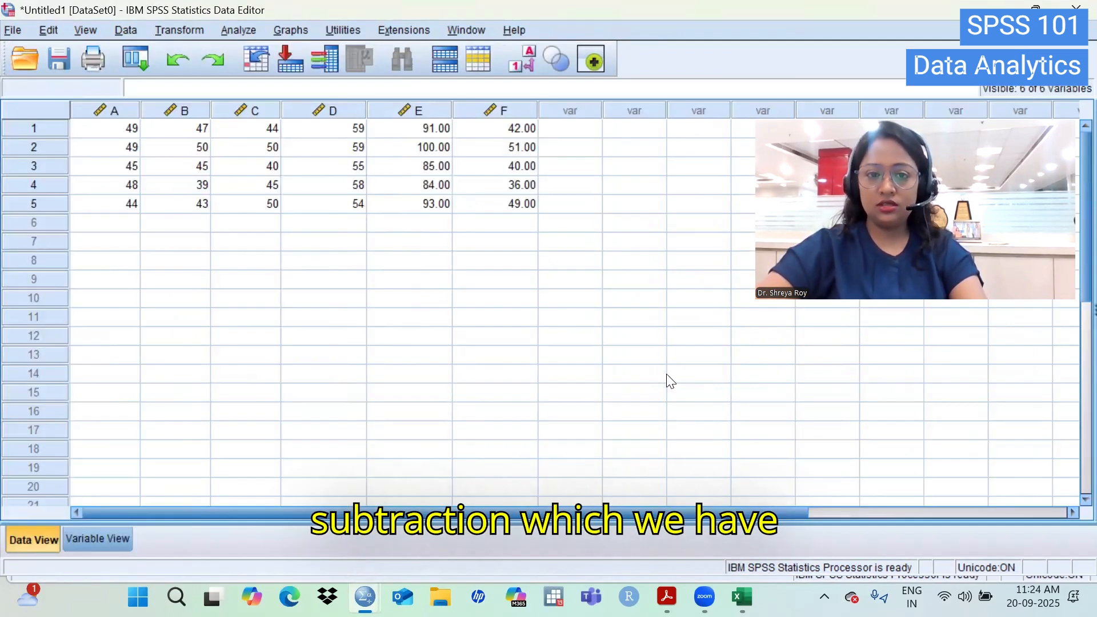
Start a new Compute Variable calculation, clear the previous entries, and name the target variable G.
{"action": "left_click", "coordinate": [187, 32]}
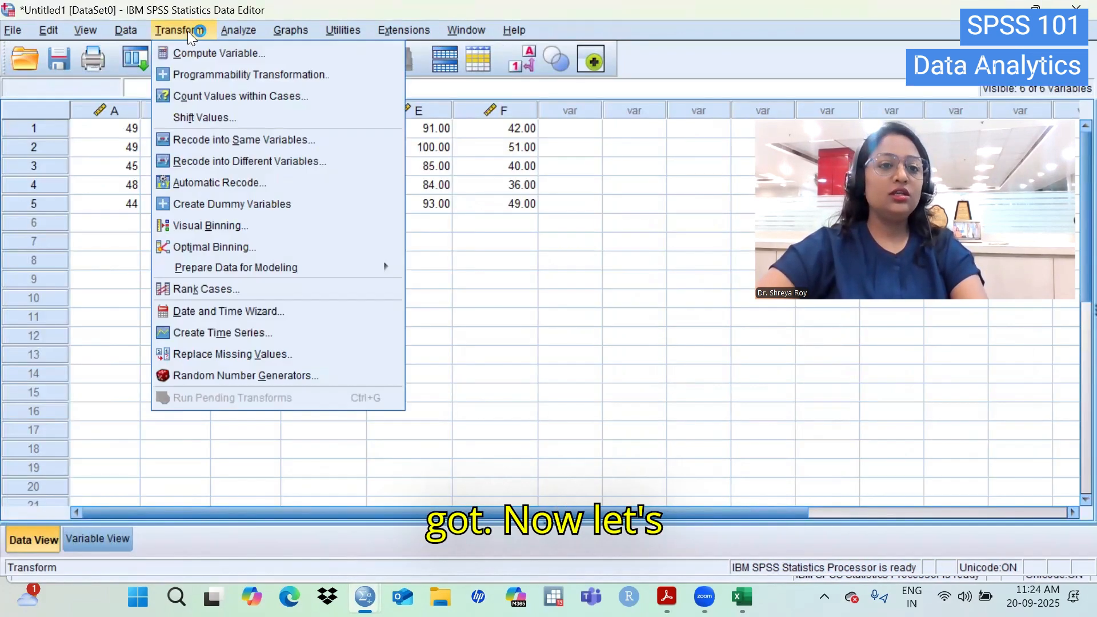
{"action": "left_click", "coordinate": [187, 53]}
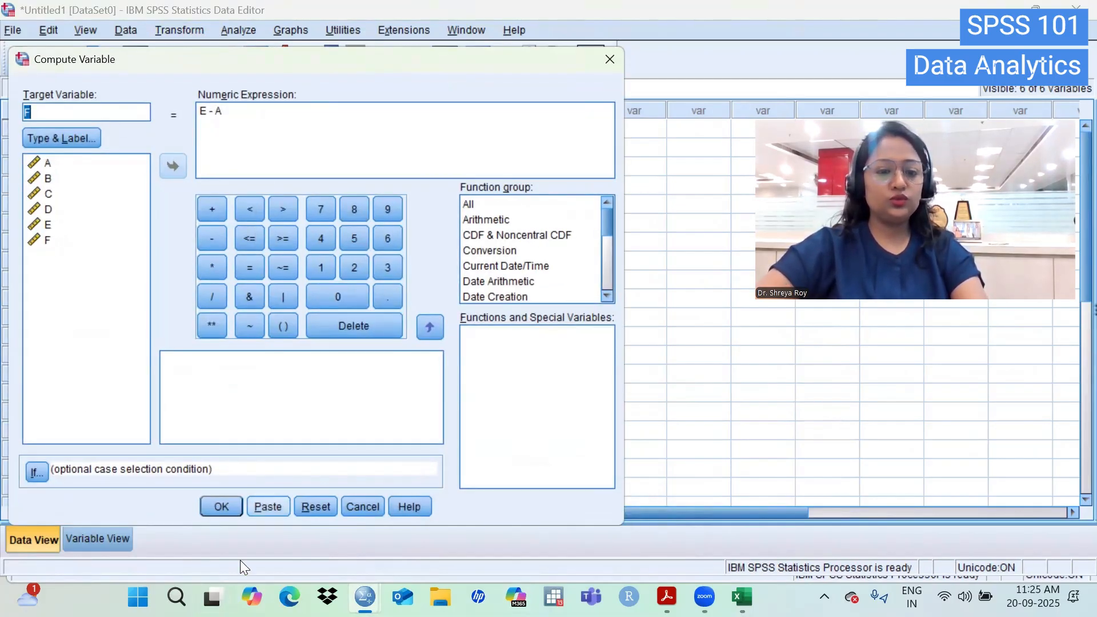
{"action": "left_click", "coordinate": [315, 506]}
{"action": "left_click", "coordinate": [59, 111]}
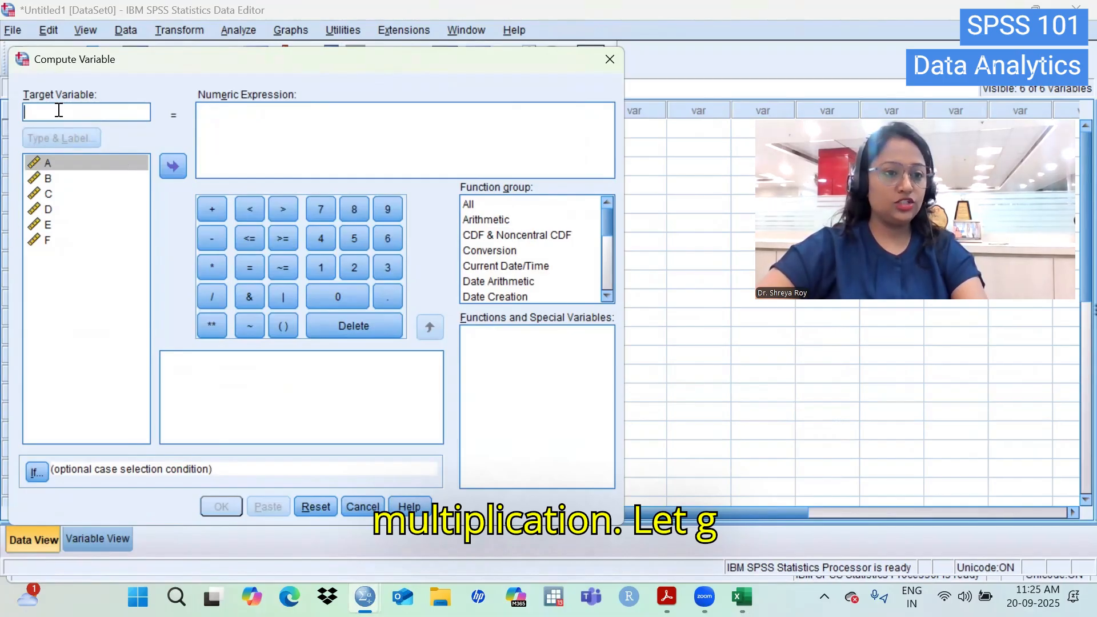
{"action": "type", "text": "G"}
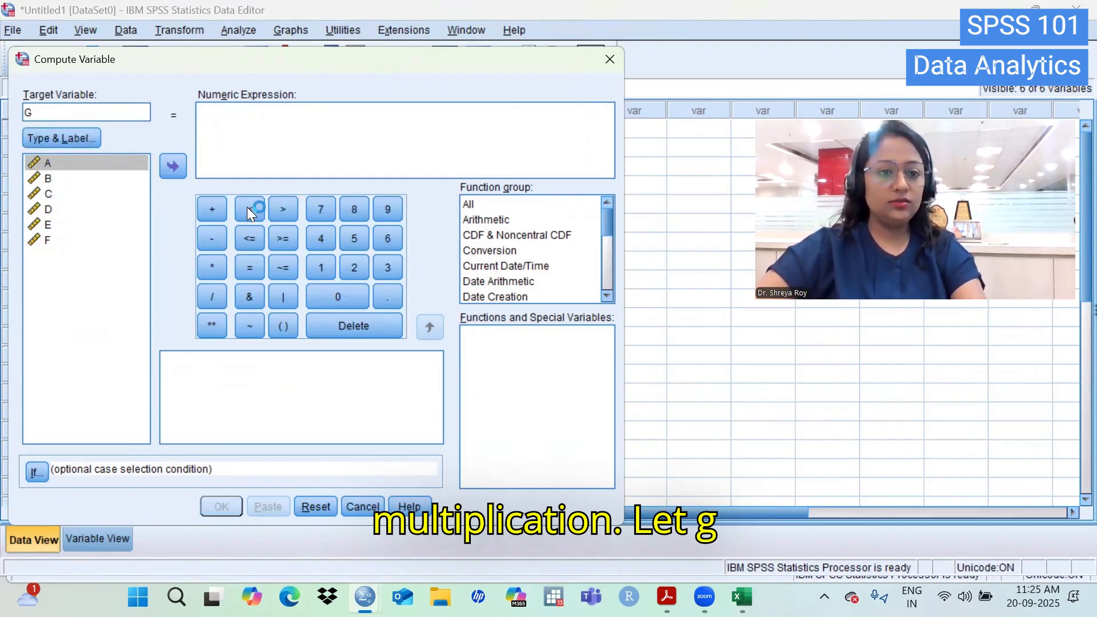
Compute G with the expression A * 5 and return to the dataset to show the new column.
{"action": "left_click", "coordinate": [242, 143]}
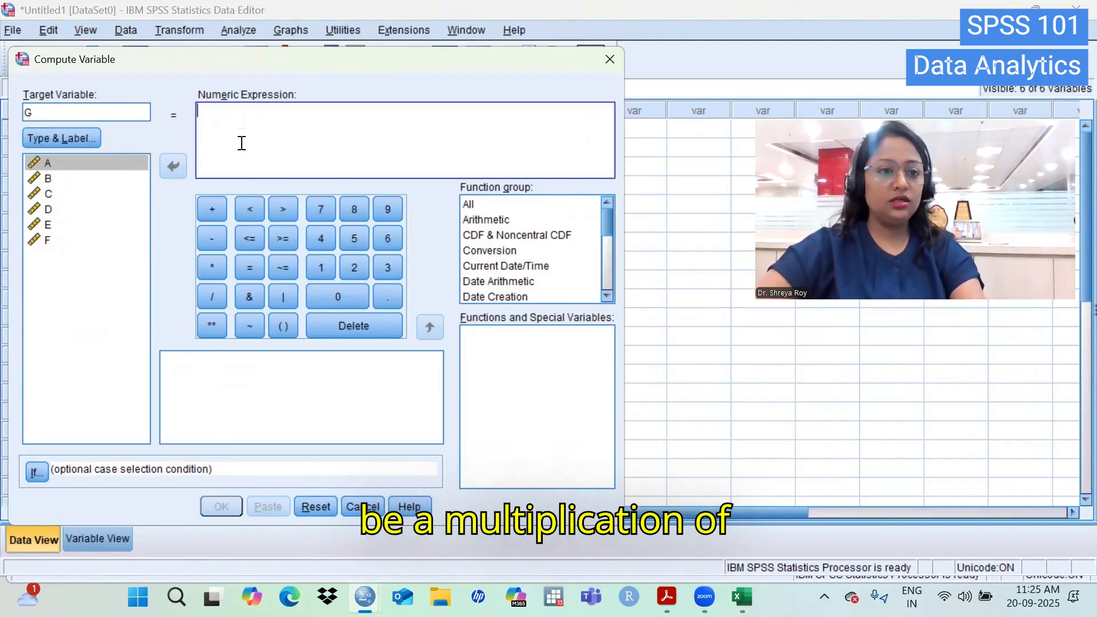
{"action": "left_click", "coordinate": [113, 166]}
{"action": "left_click", "coordinate": [167, 165]}
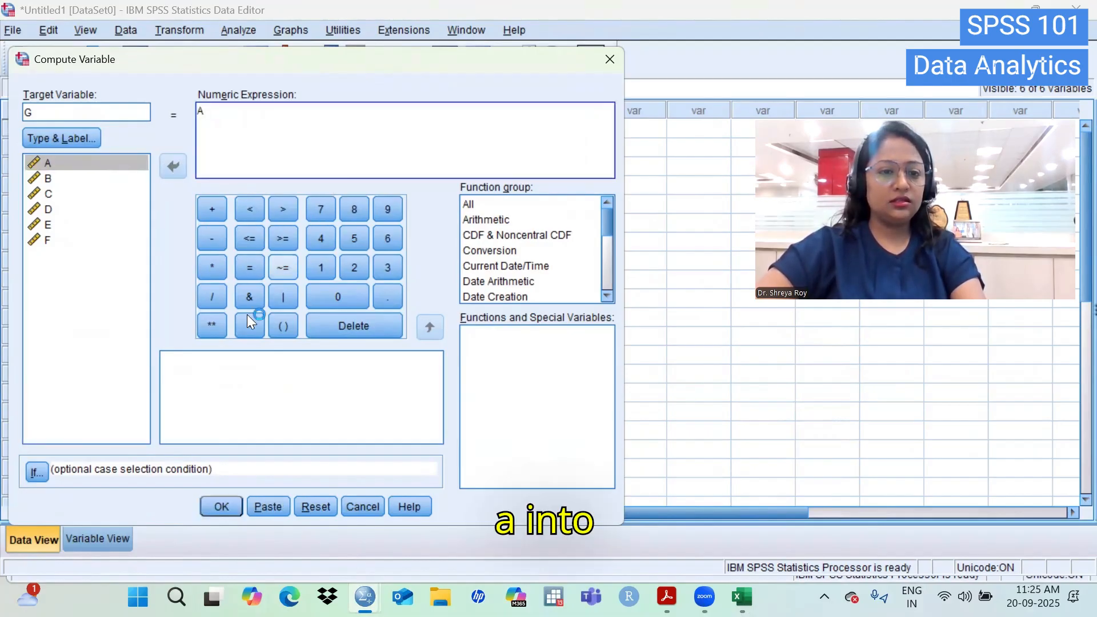
{"action": "left_click", "coordinate": [211, 267]}
{"action": "left_click", "coordinate": [91, 179]}
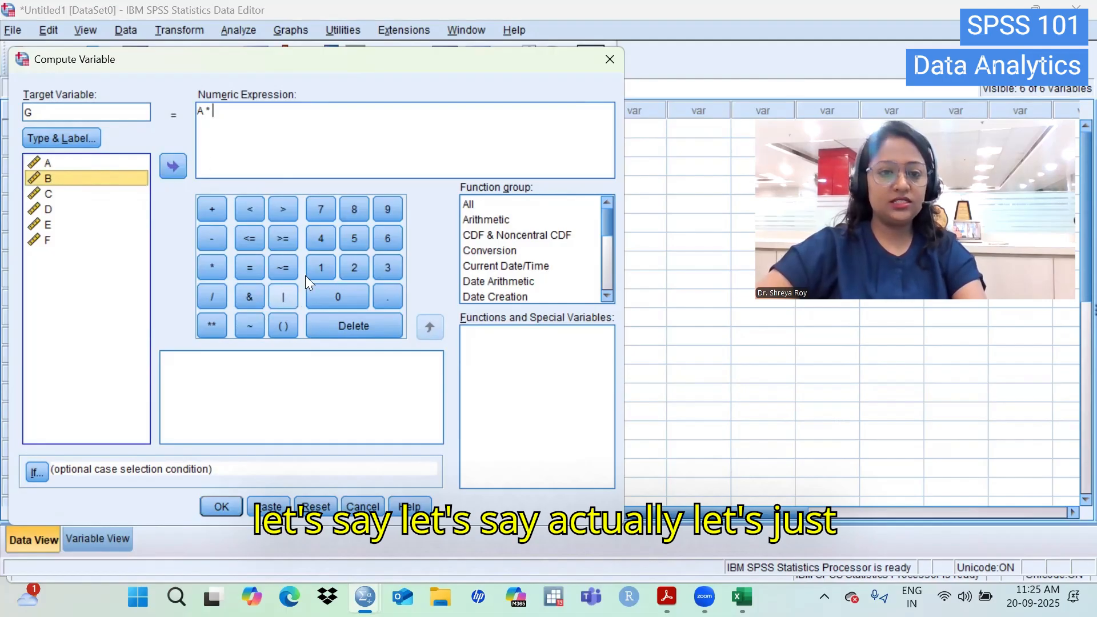
{"action": "left_click", "coordinate": [353, 240]}
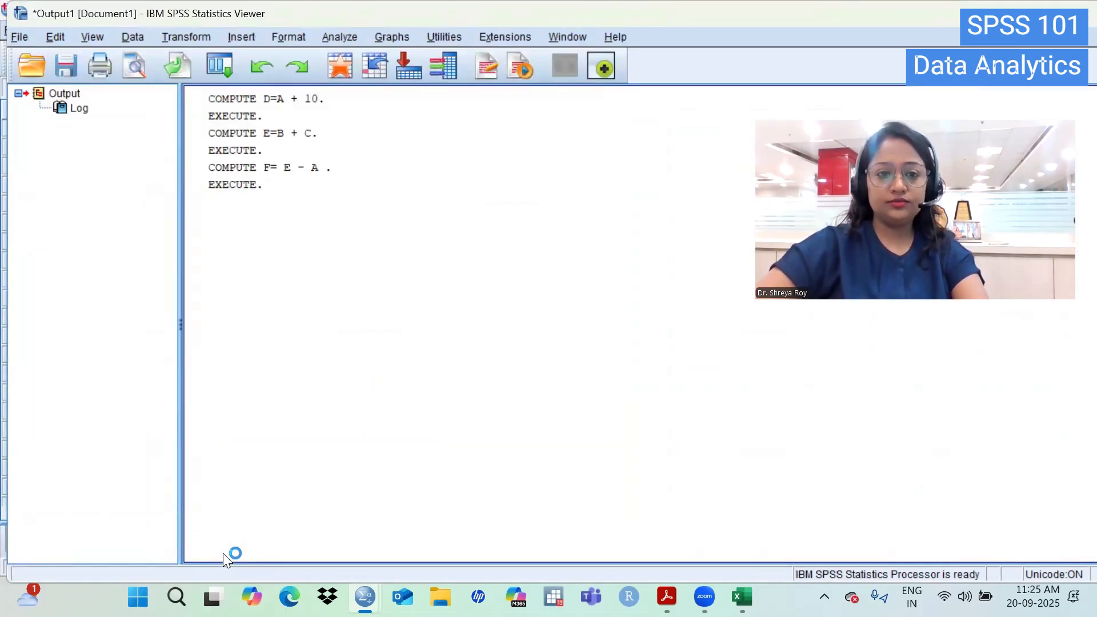
{"action": "left_click", "coordinate": [365, 597]}
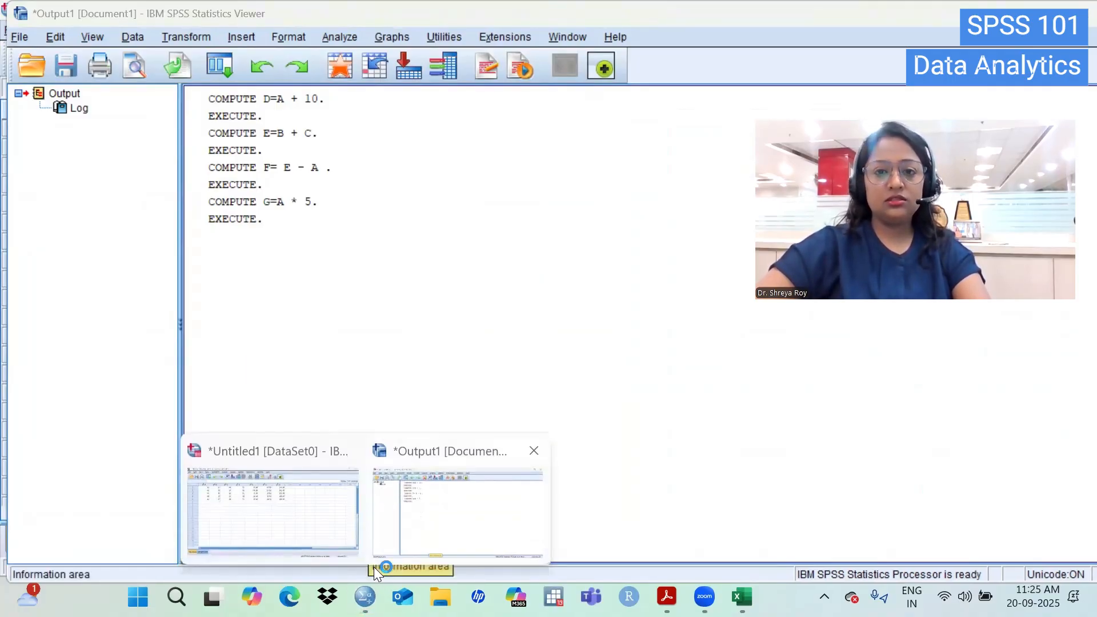
{"action": "left_click", "coordinate": [320, 509]}
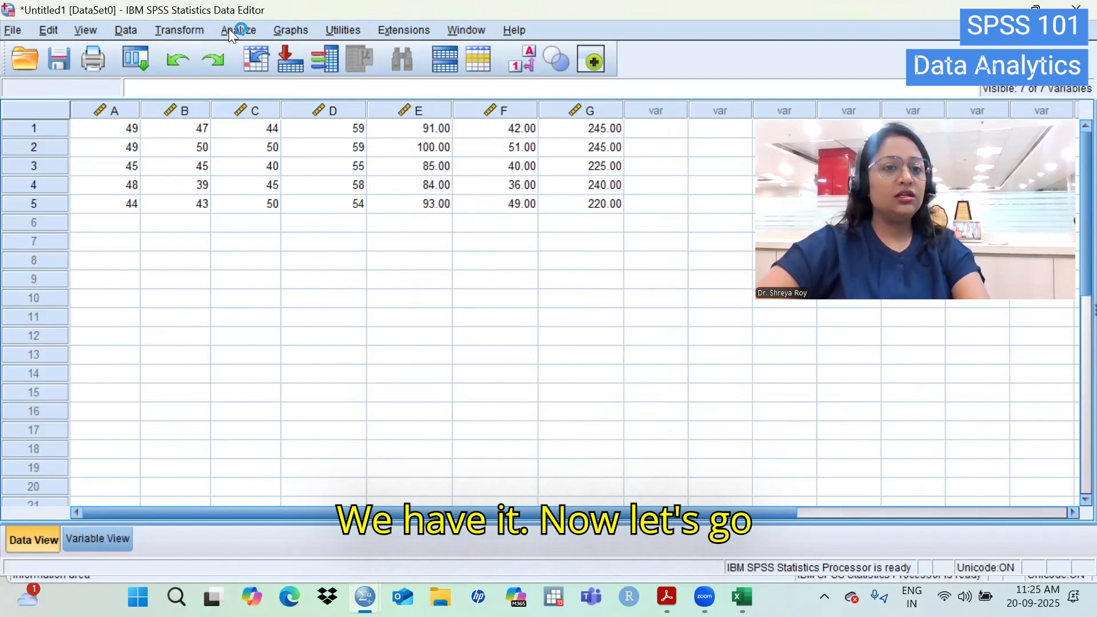
Begin another Compute Variable calculation with the old expression cleared and H as the target variable.
{"action": "left_click", "coordinate": [162, 30]}
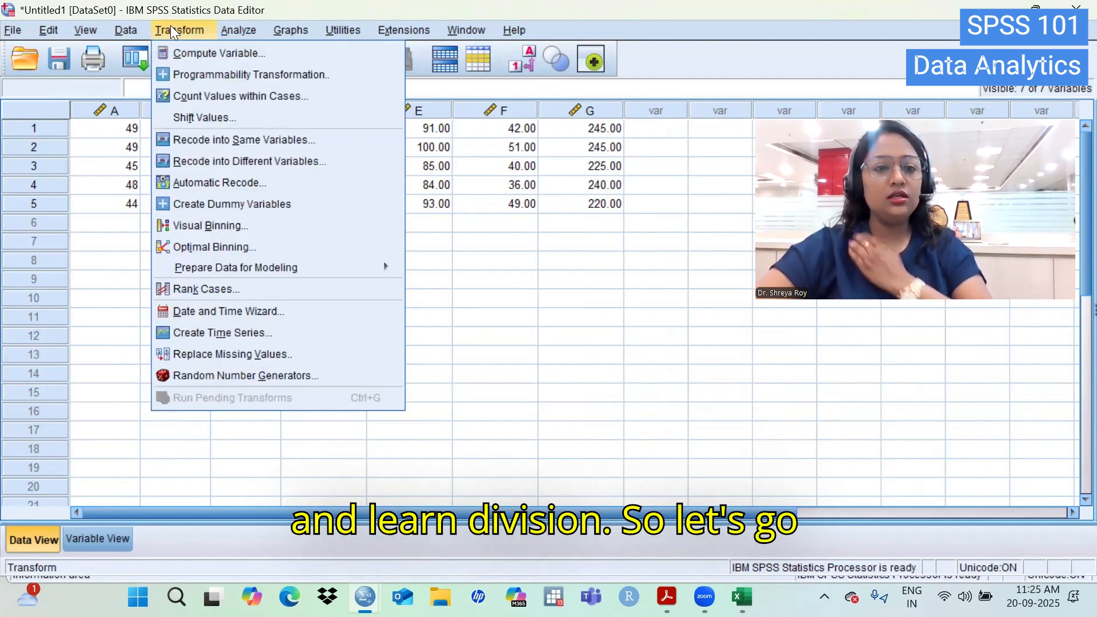
{"action": "left_click", "coordinate": [198, 53]}
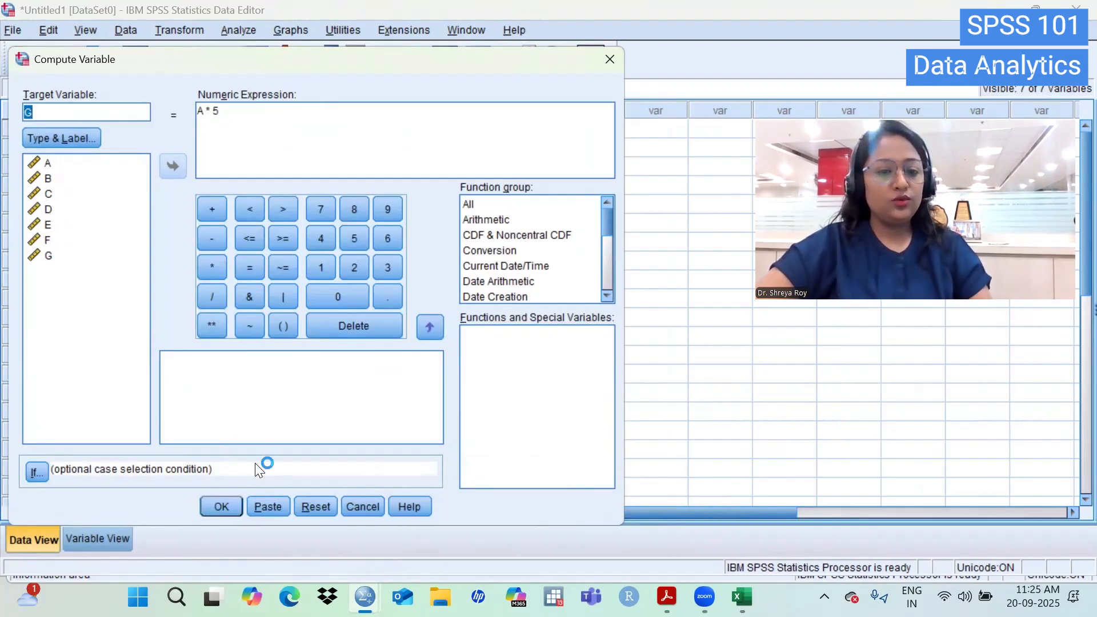
{"action": "left_click", "coordinate": [316, 507]}
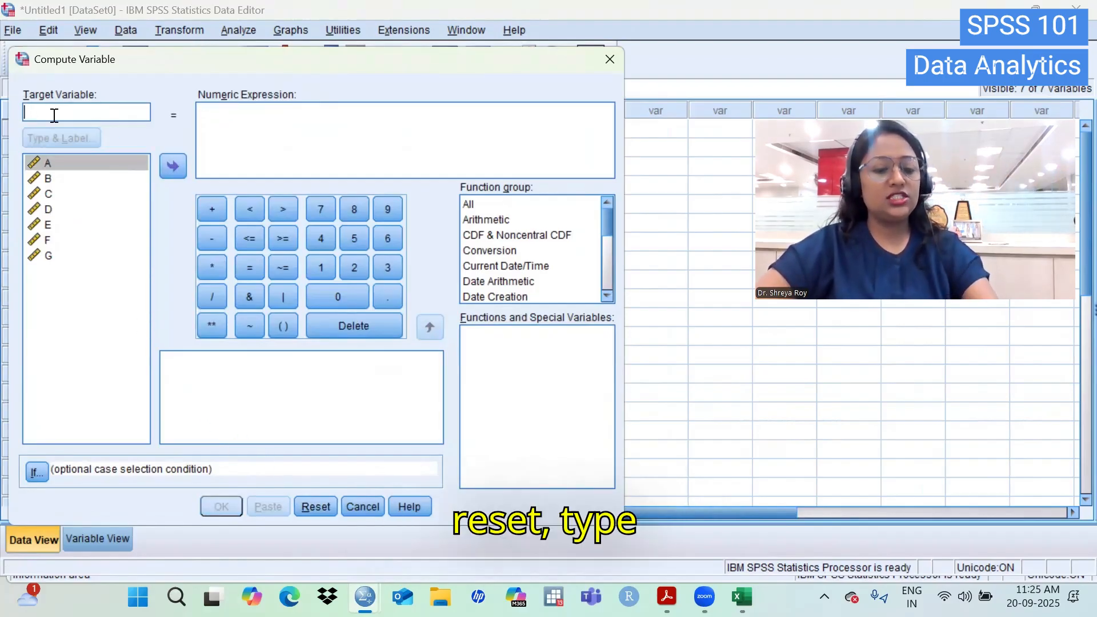
{"action": "type", "text": "H"}
Compute H as G / C and bring the dataset back into view.
{"action": "left_click", "coordinate": [206, 117]}
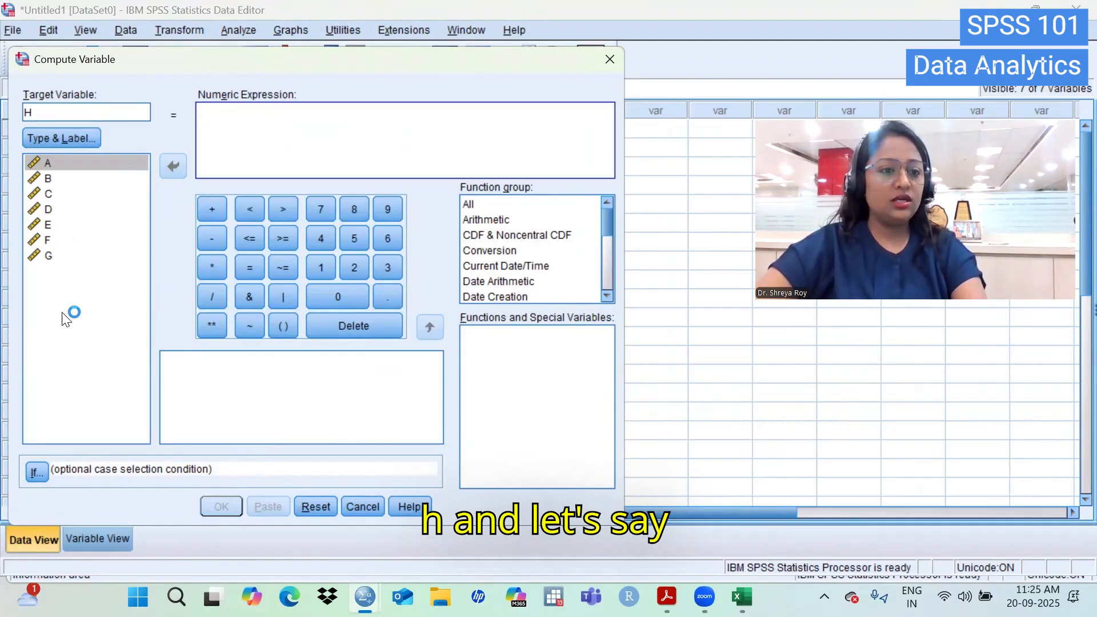
{"action": "left_click", "coordinate": [57, 256]}
{"action": "left_click", "coordinate": [174, 166]}
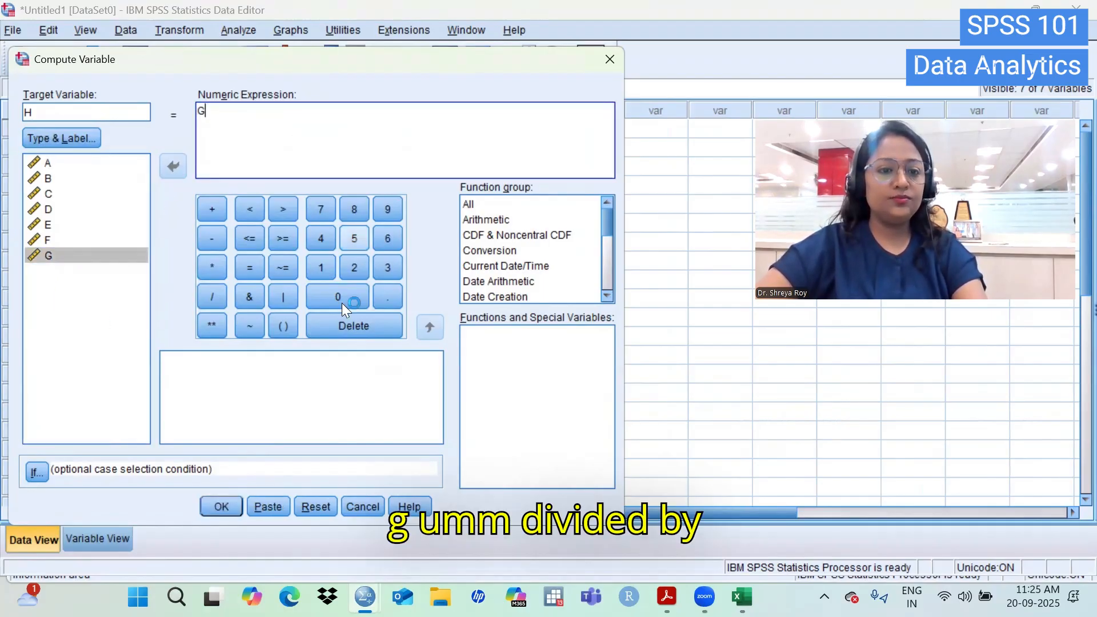
{"action": "left_click", "coordinate": [209, 293]}
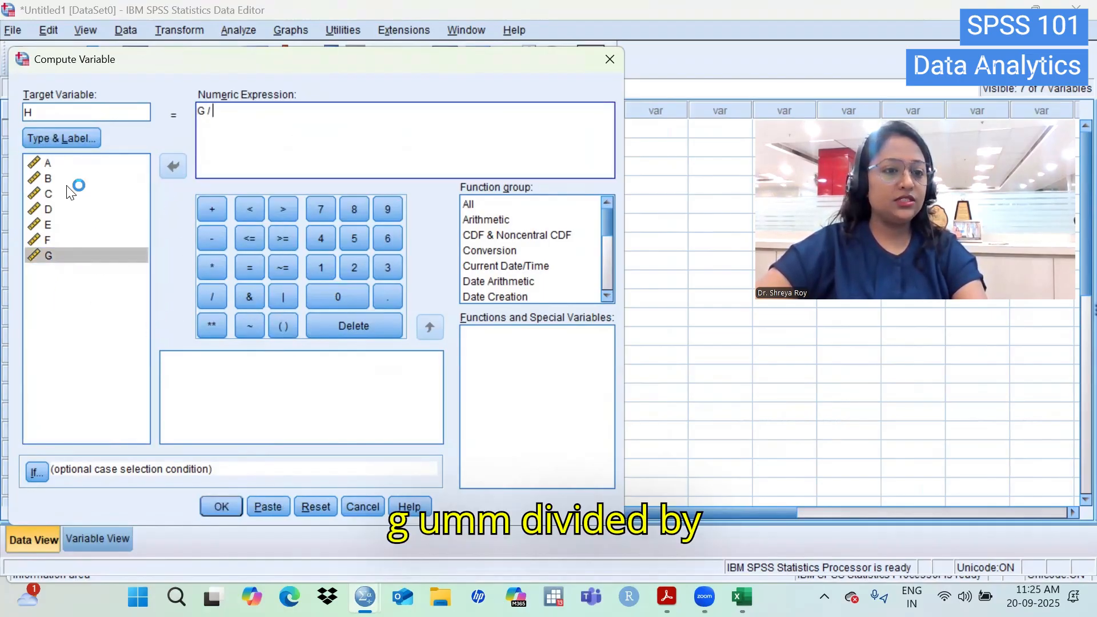
{"action": "left_click", "coordinate": [46, 196]}
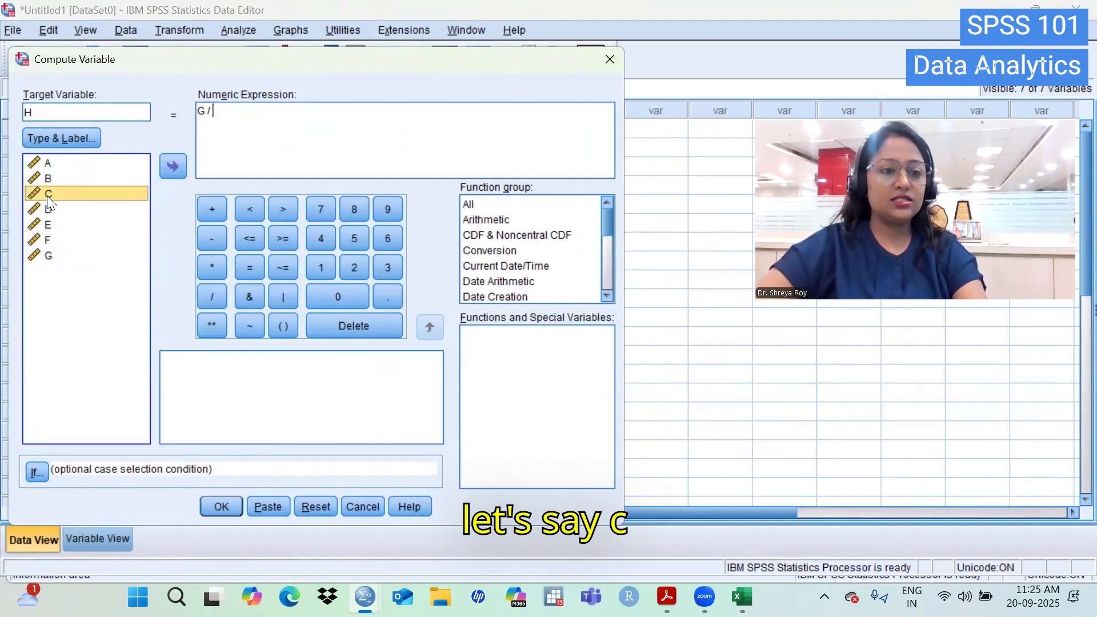
{"action": "left_click", "coordinate": [165, 161]}
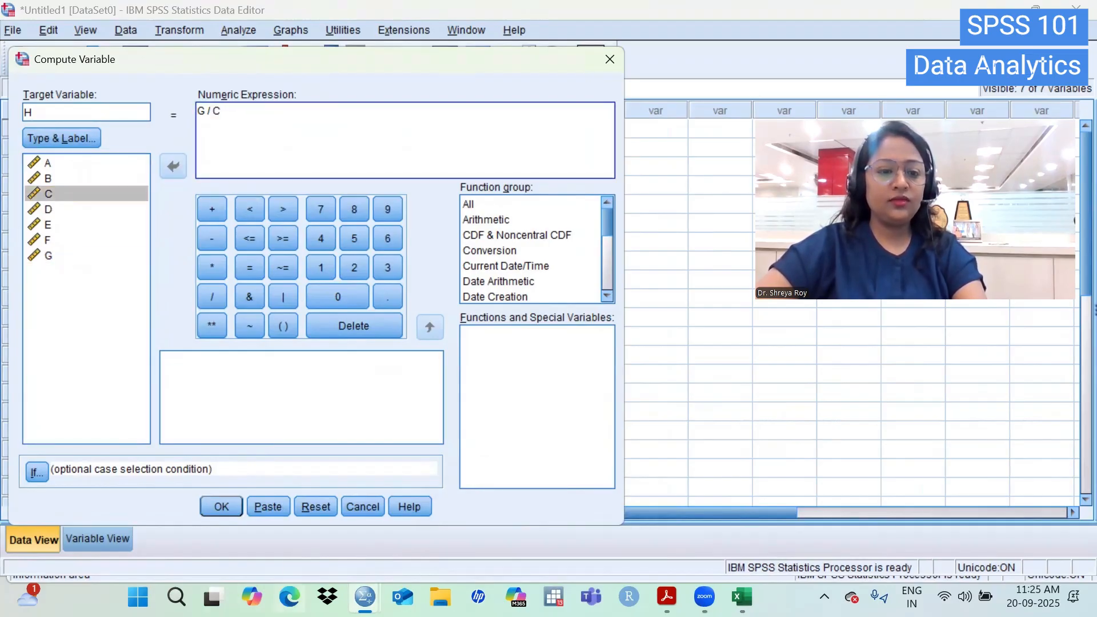
{"action": "left_click", "coordinate": [203, 507]}
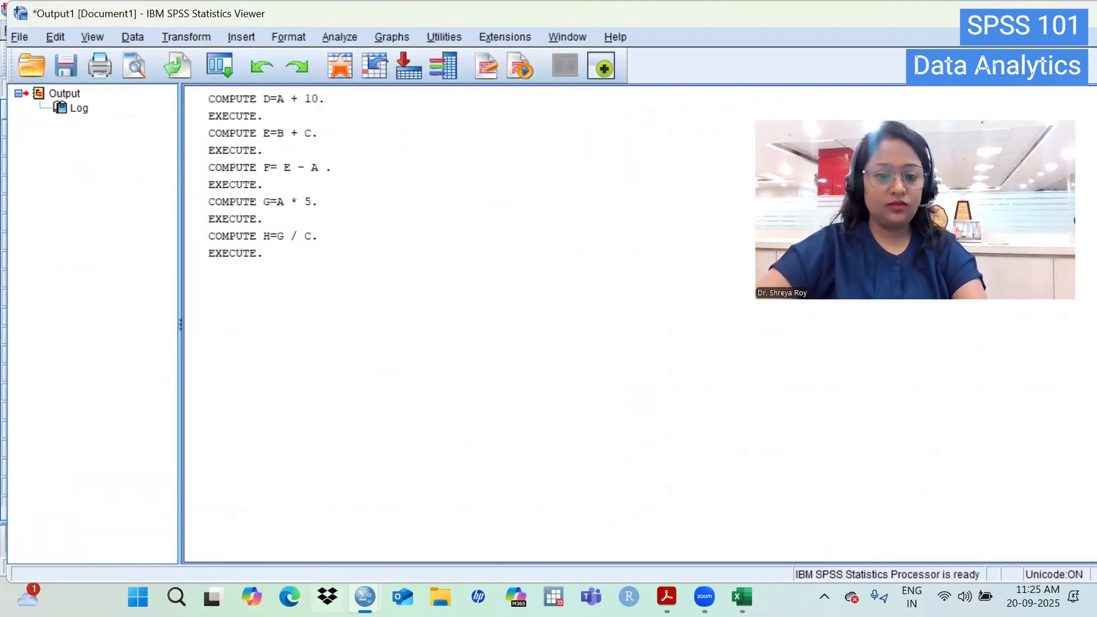
{"action": "mouse_move", "coordinate": [365, 597]}
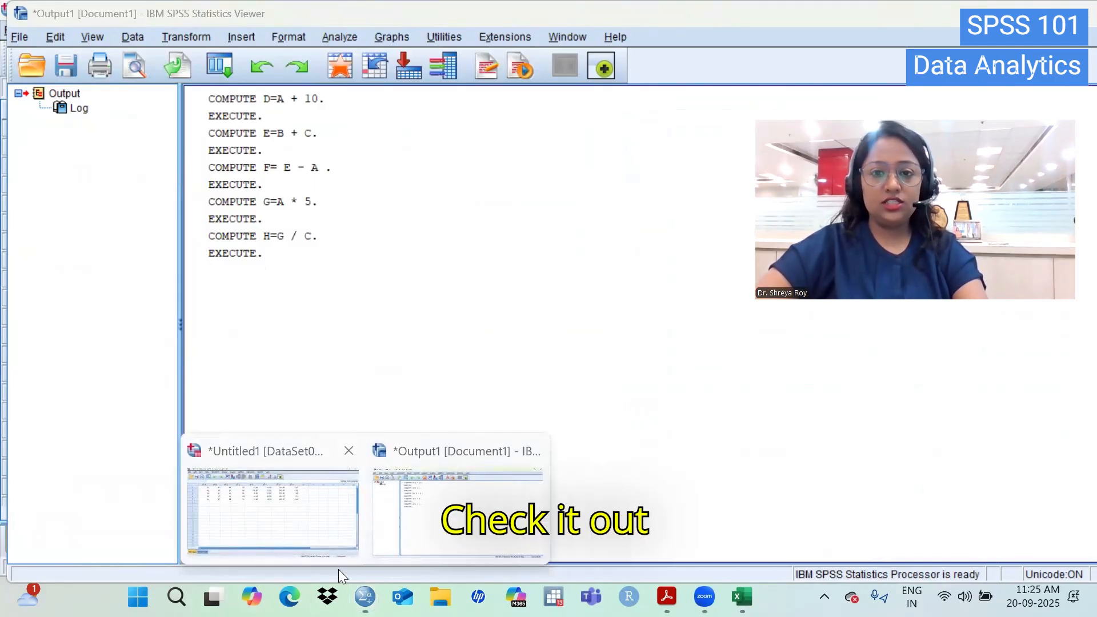
{"action": "left_click", "coordinate": [339, 569]}
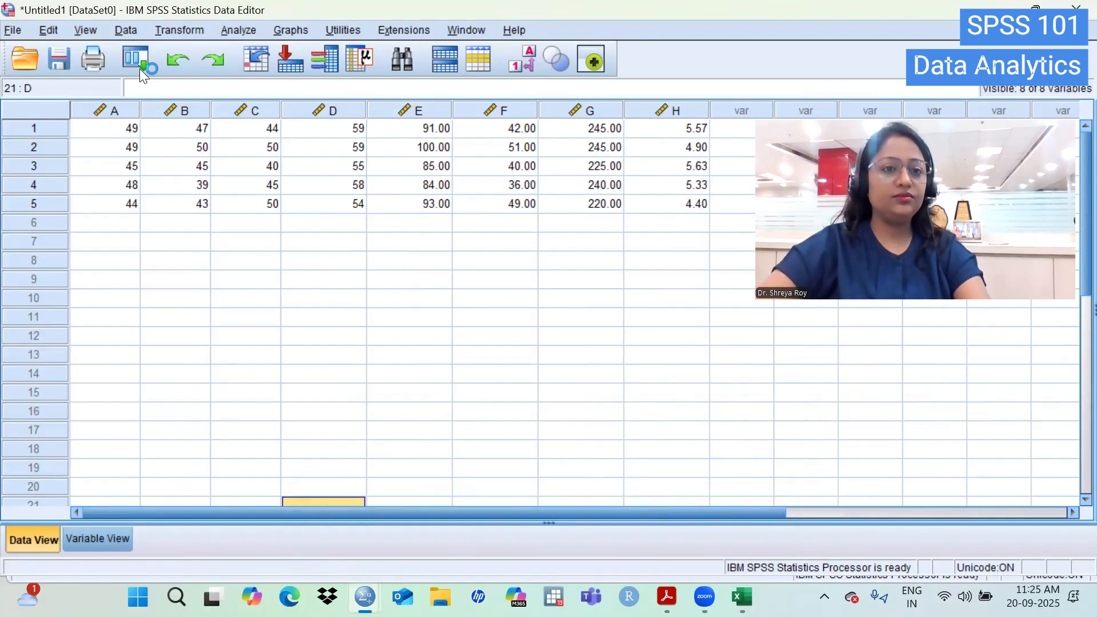
Reset the Compute Variable settings for another calculation and enter I as the target variable.
{"action": "left_click", "coordinate": [172, 27]}
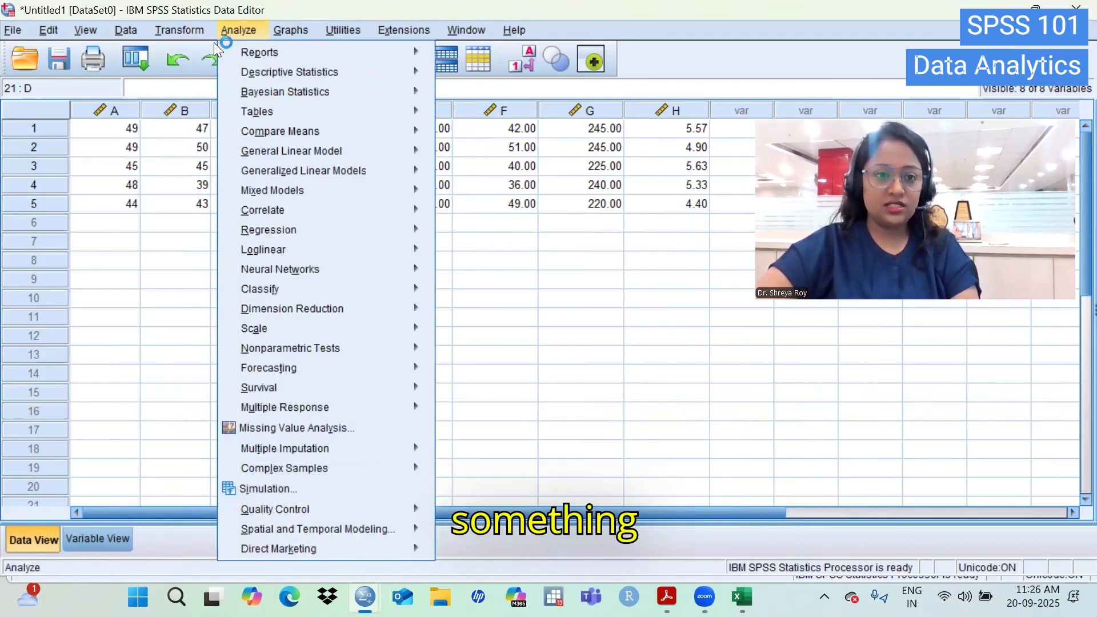
{"action": "left_click", "coordinate": [169, 54]}
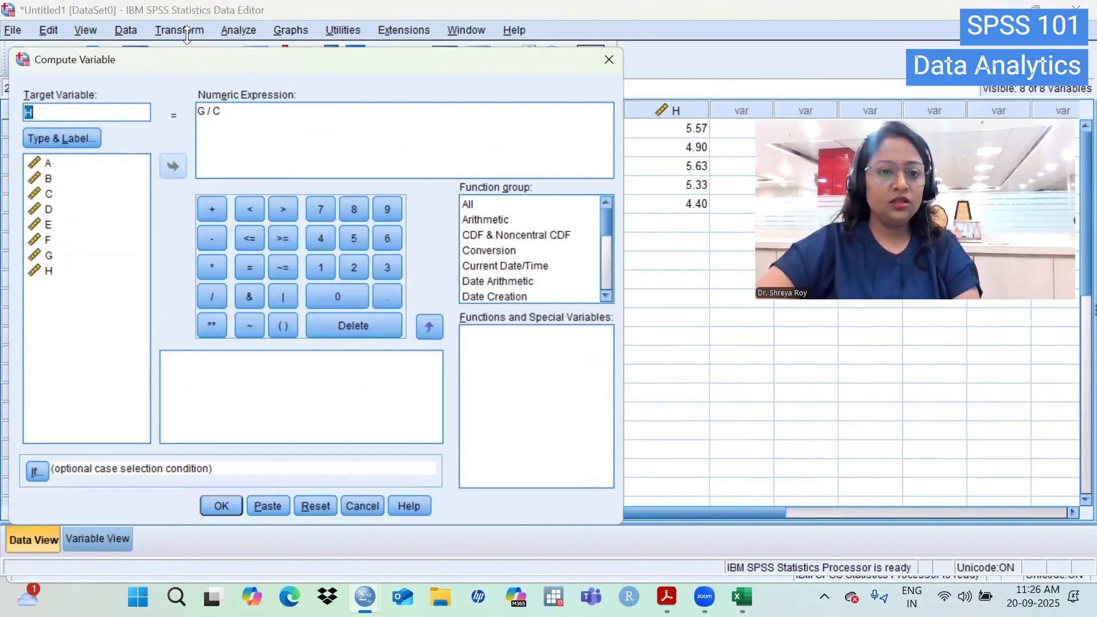
{"action": "left_click", "coordinate": [315, 506]}
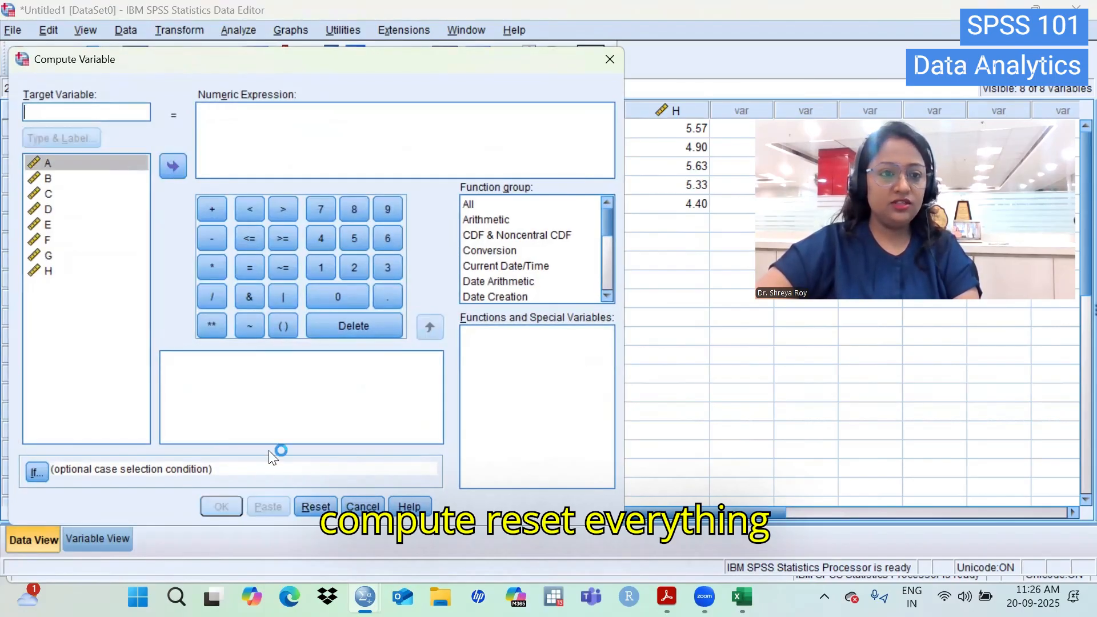
{"action": "left_click", "coordinate": [43, 111]}
{"action": "type", "text": "I"}
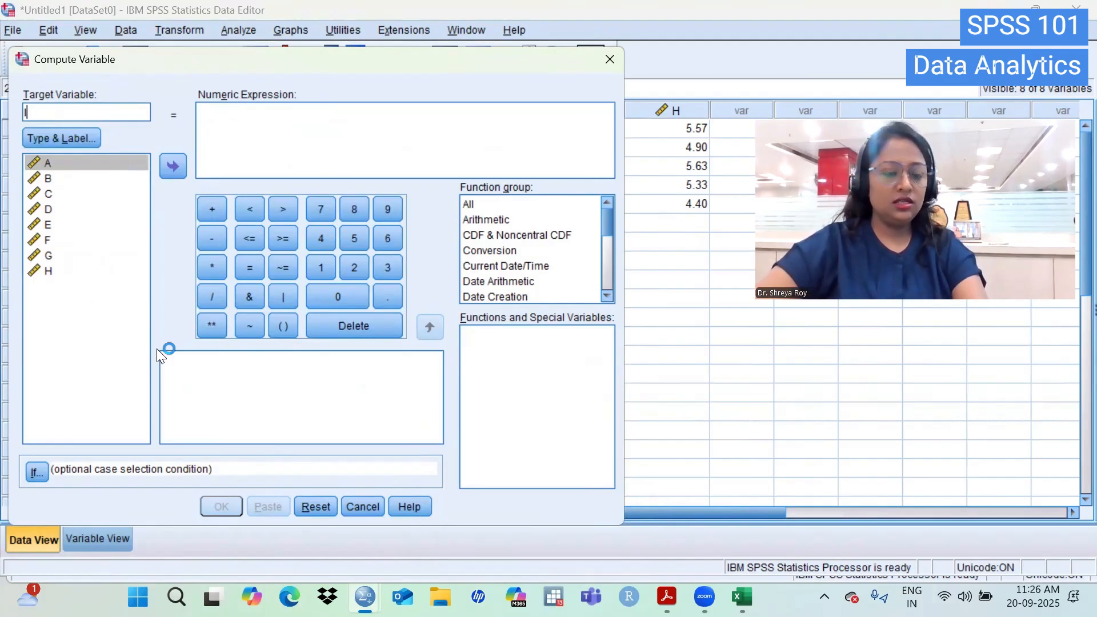
Compute I as the square of B, using the expression B * B.
{"action": "left_click", "coordinate": [87, 256]}
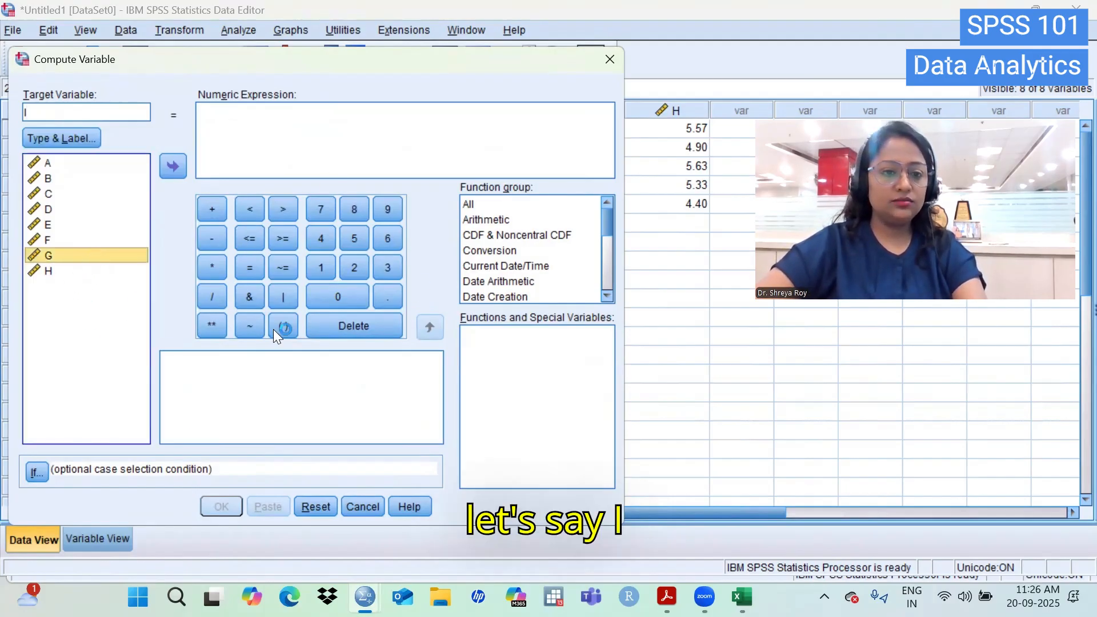
{"action": "left_click", "coordinate": [68, 179]}
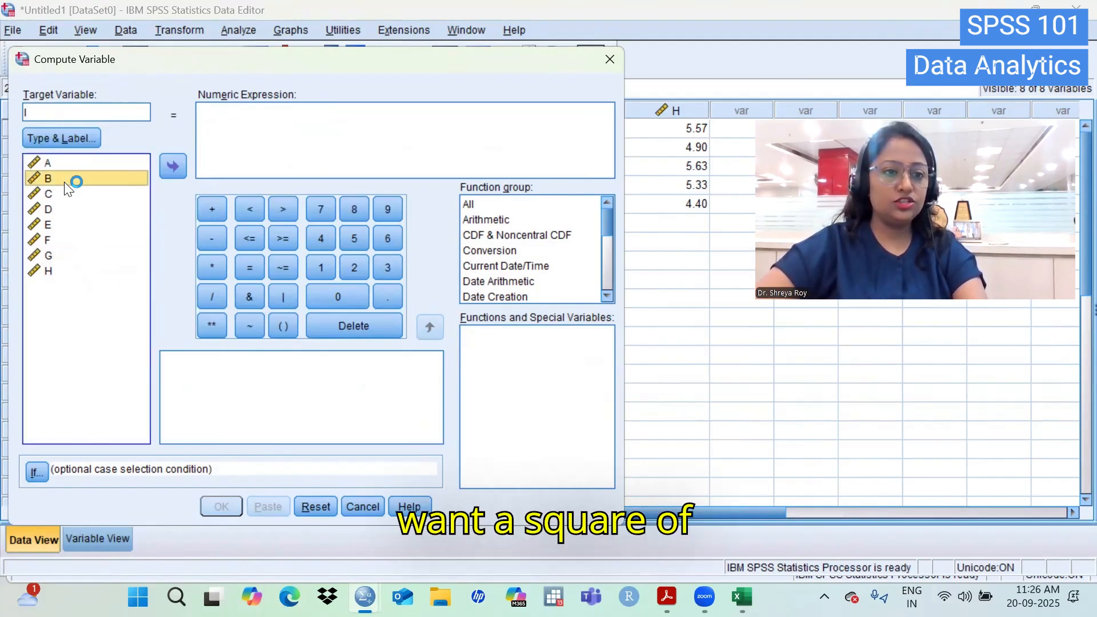
{"action": "left_click", "coordinate": [173, 165]}
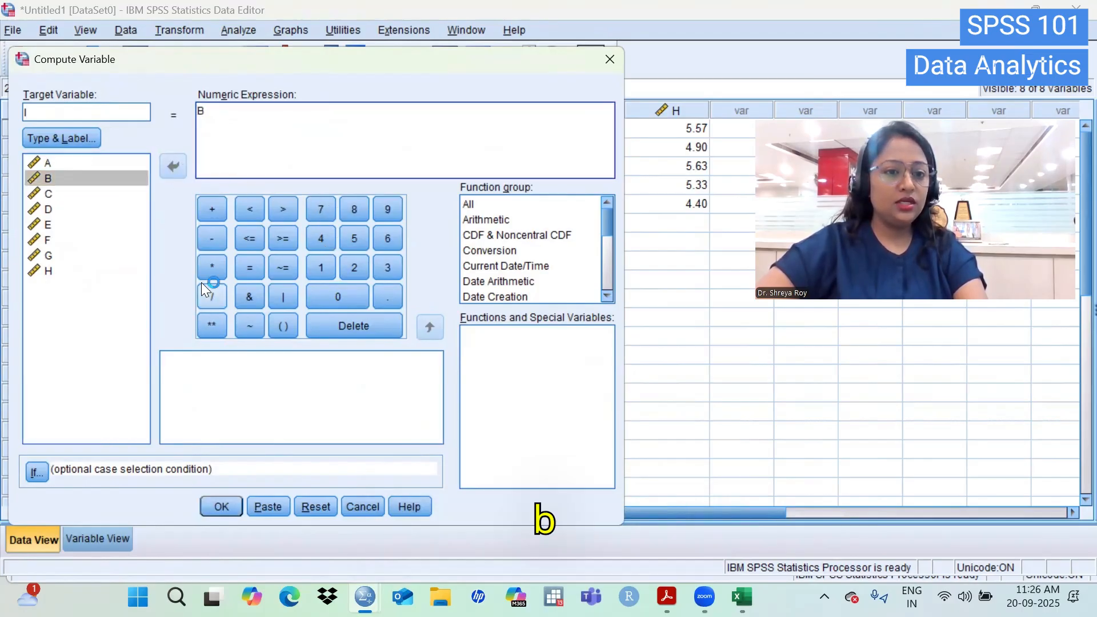
{"action": "left_click", "coordinate": [210, 267]}
{"action": "left_click", "coordinate": [74, 179]}
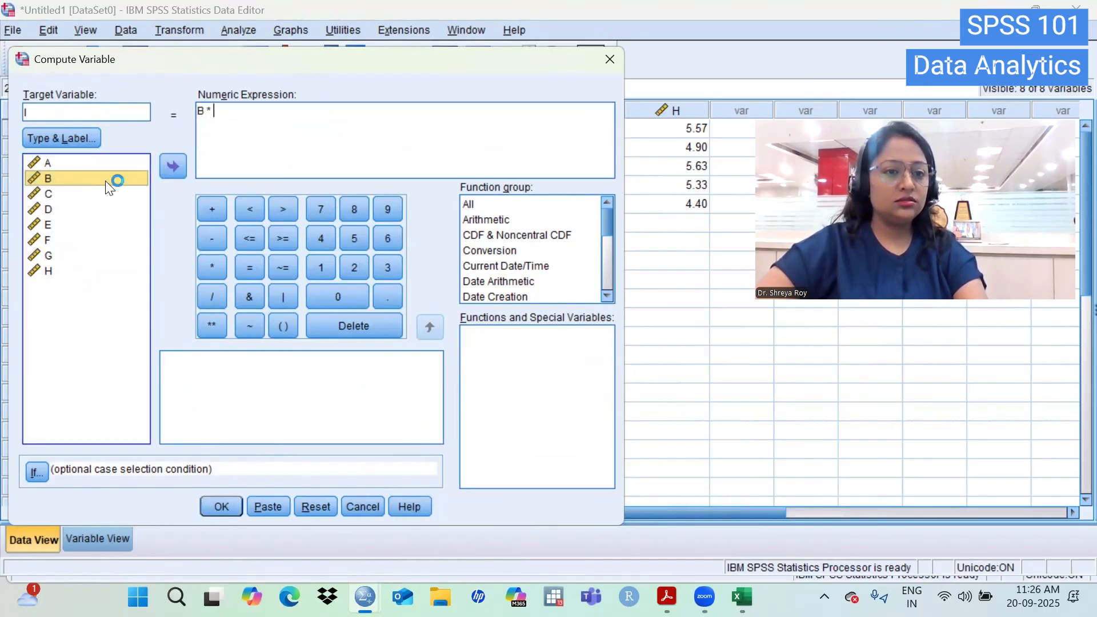
{"action": "left_click", "coordinate": [173, 166]}
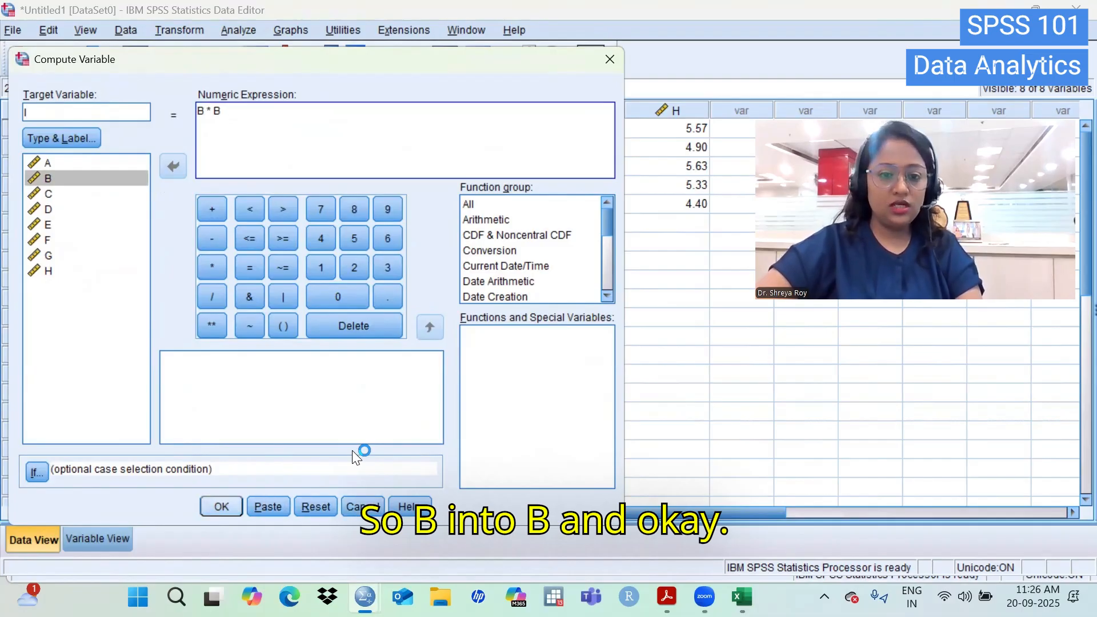
{"action": "key", "text": "Return"}
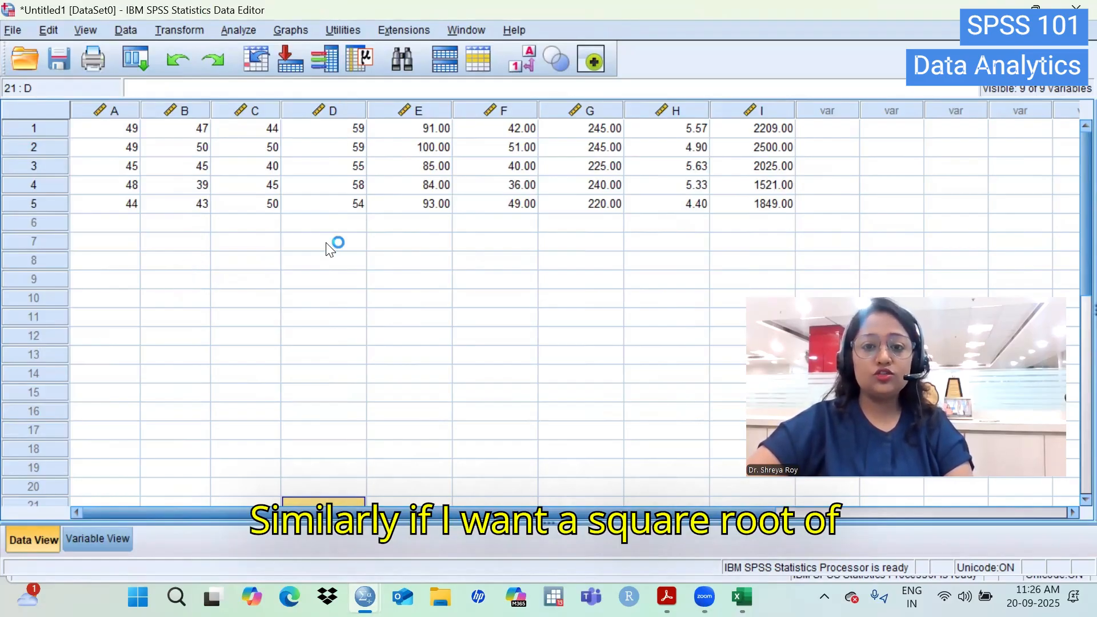
Start another Compute Variable calculation with all previous settings reset.
{"action": "left_click", "coordinate": [175, 28]}
{"action": "left_click", "coordinate": [179, 50]}
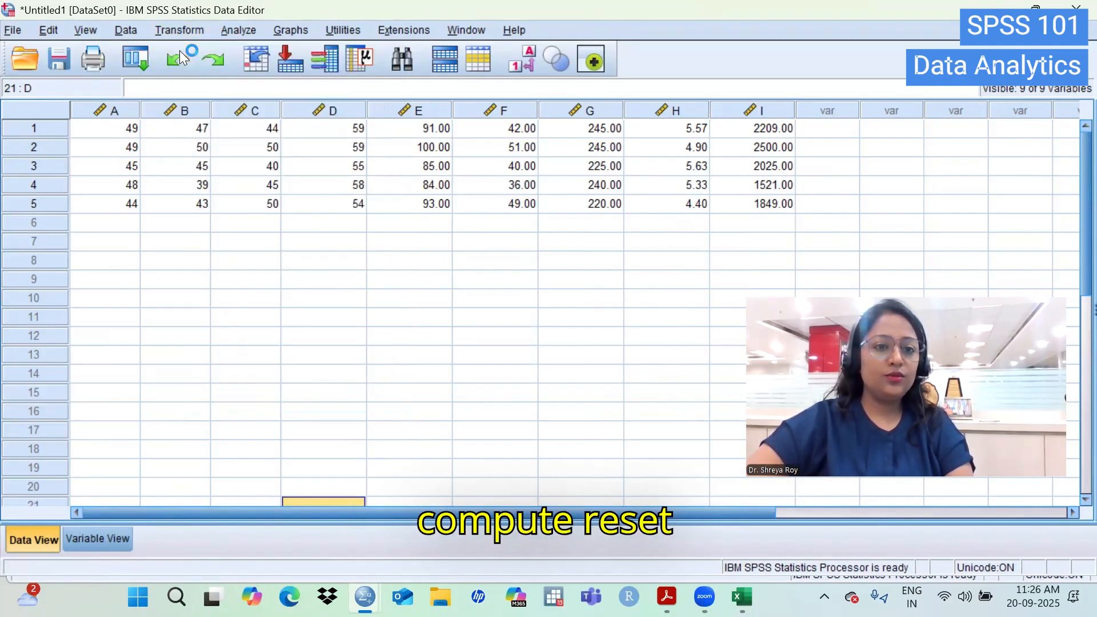
{"action": "left_click", "coordinate": [316, 507]}
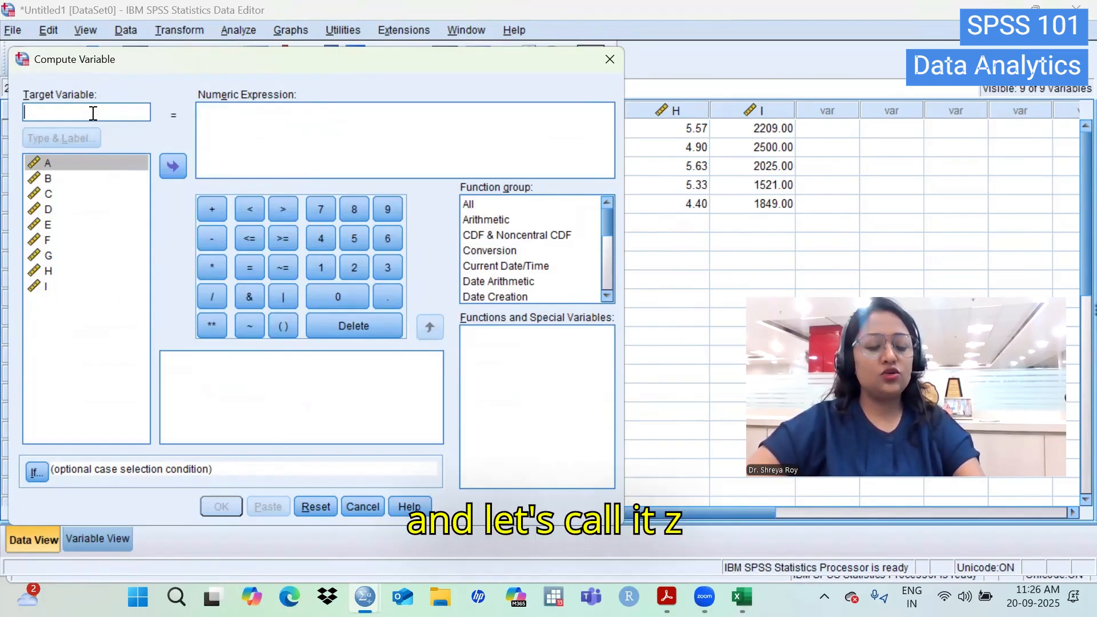
{"action": "type", "text": "Z"}
{"action": "left_click", "coordinate": [265, 134]}
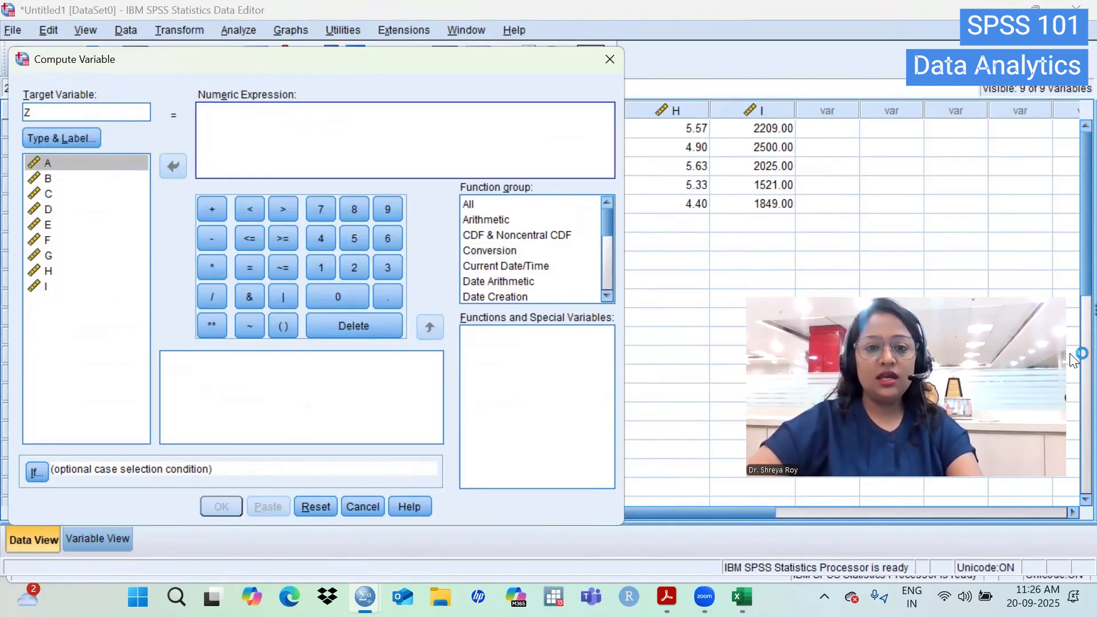
{"action": "left_click", "coordinate": [81, 112]}
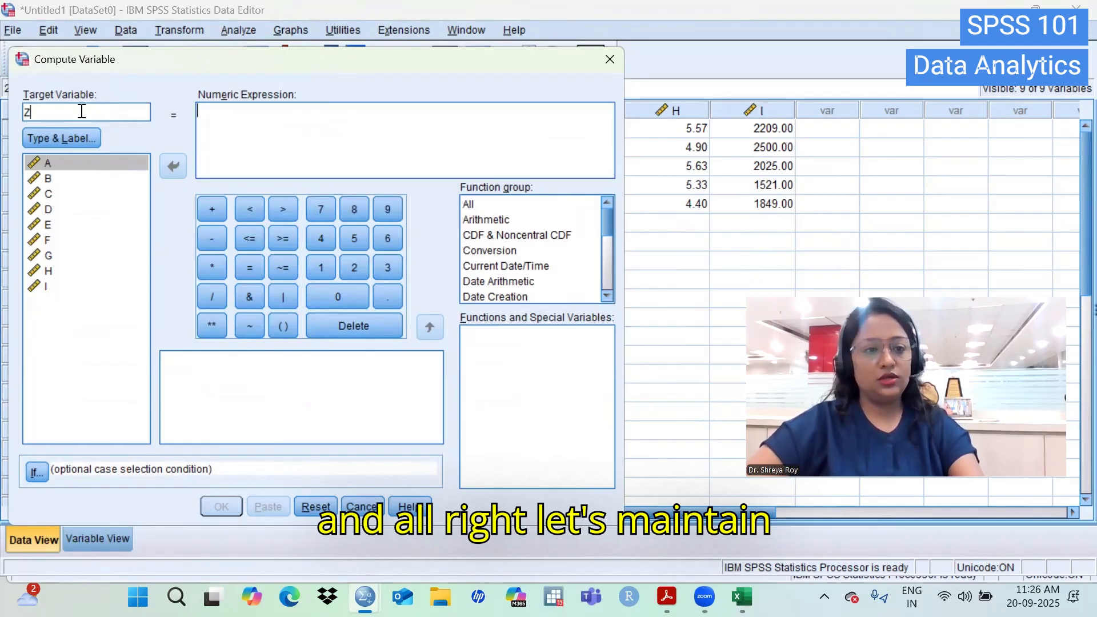
{"action": "key", "text": "BackSpace"}
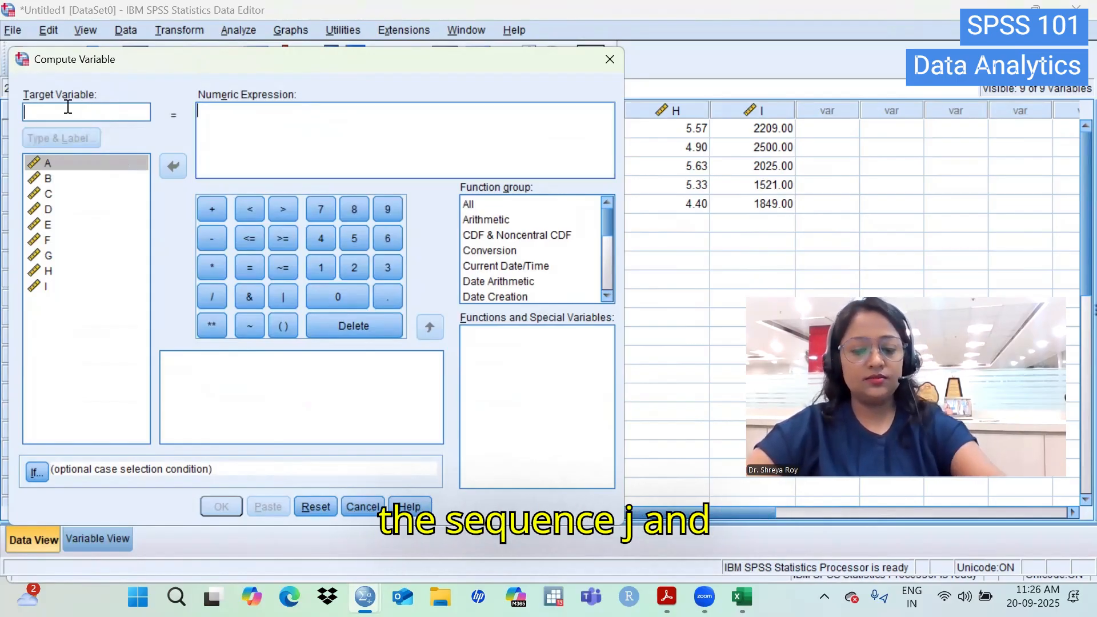
Enter J as the target variable and insert the arithmetic Sqrt function into the expression with its placeholder argument removed.
{"action": "type", "text": "J"}
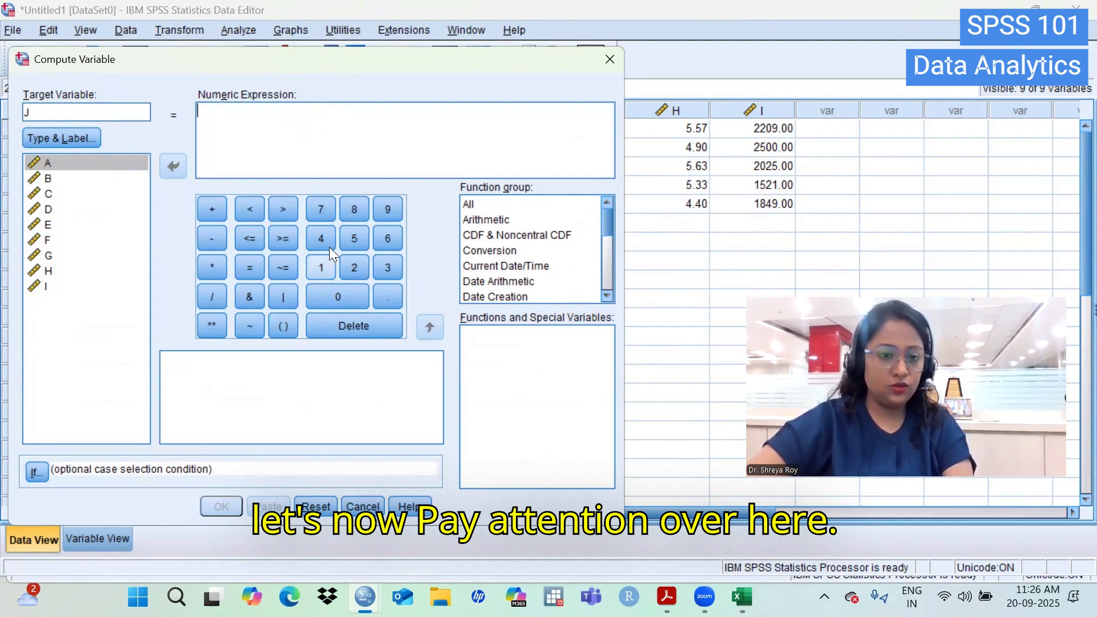
{"action": "left_click", "coordinate": [488, 220]}
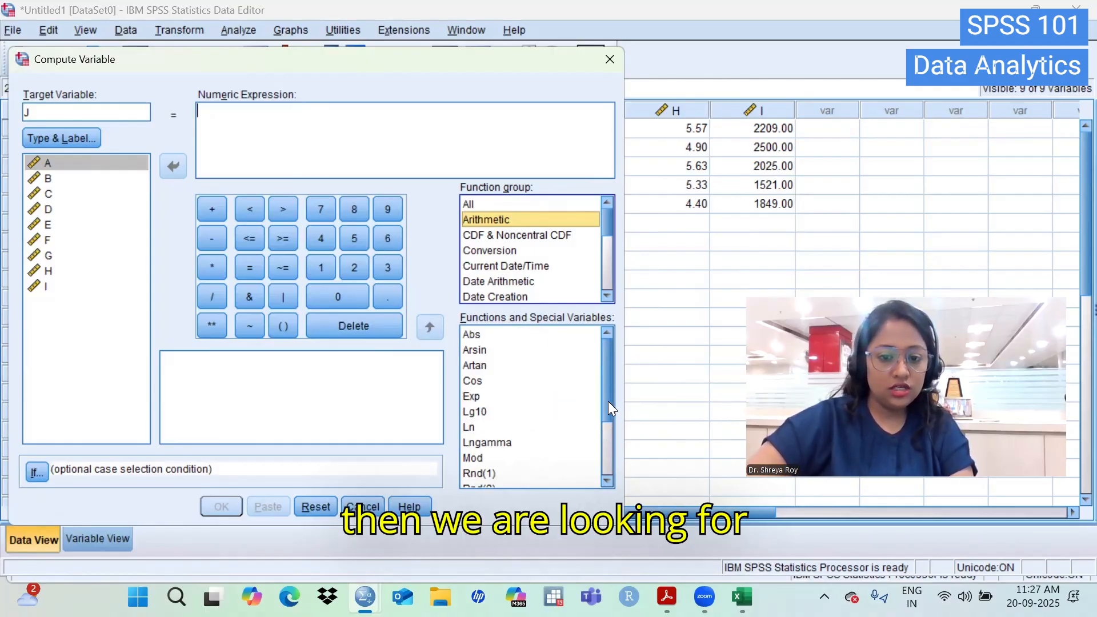
{"action": "left_click_drag", "start_coordinate": [608, 401], "coordinate": [595, 458]}
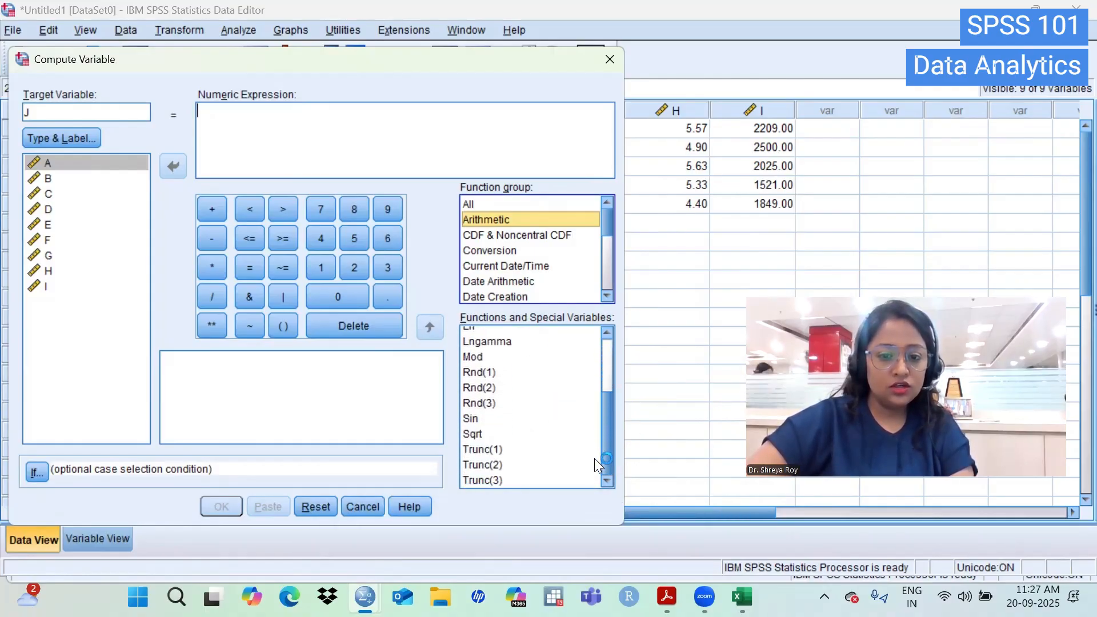
{"action": "left_click", "coordinate": [479, 433]}
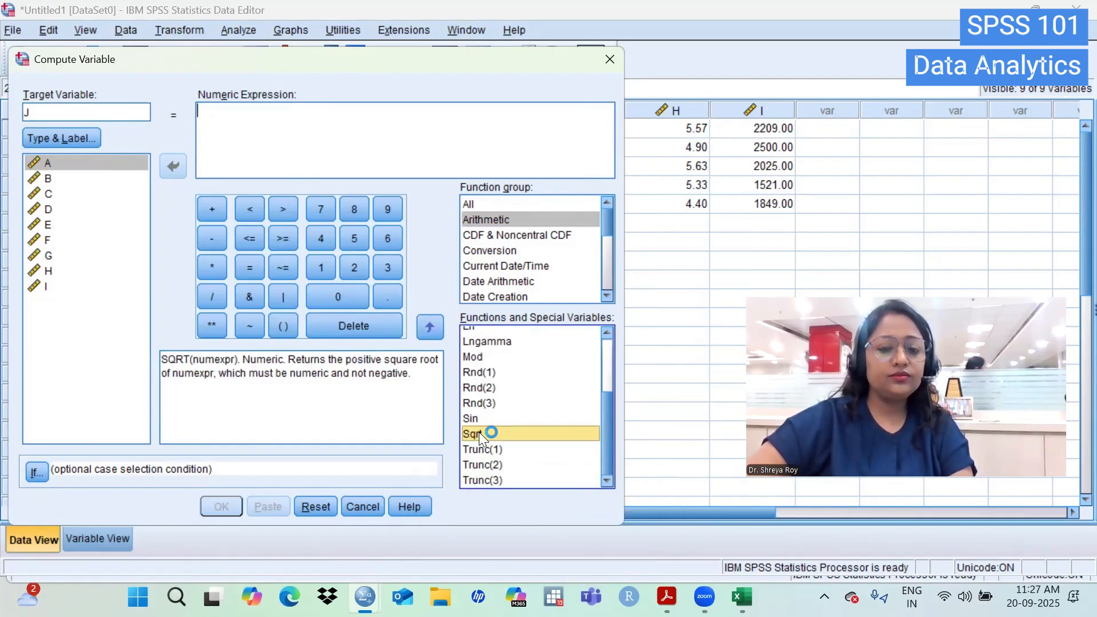
{"action": "left_click_drag", "start_coordinate": [479, 432], "coordinate": [306, 116]}
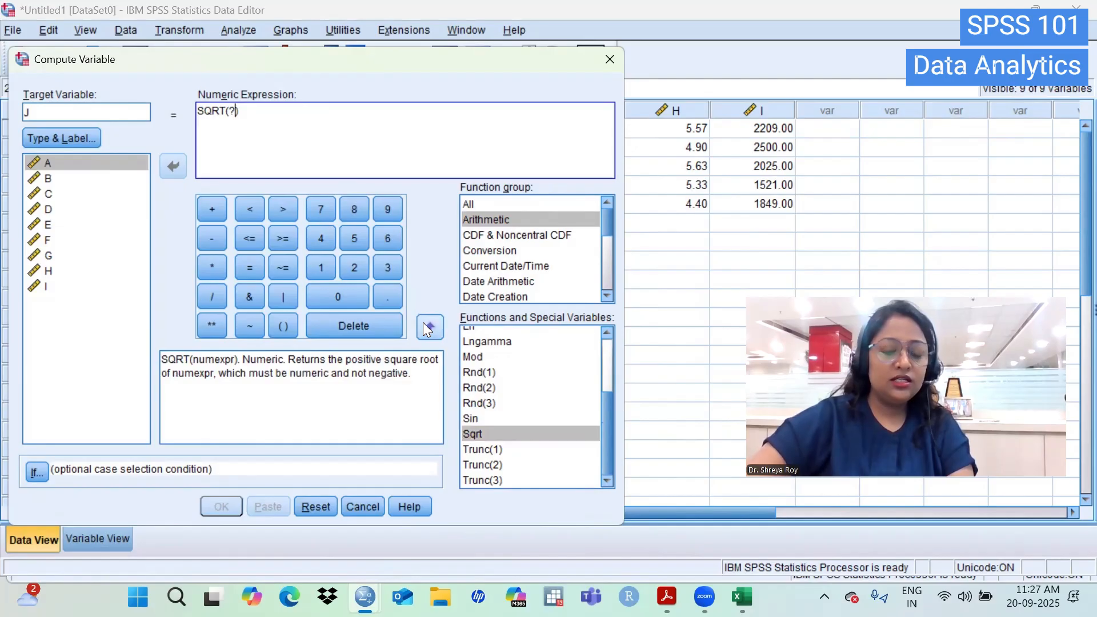
{"action": "key", "text": "BackSpace"}
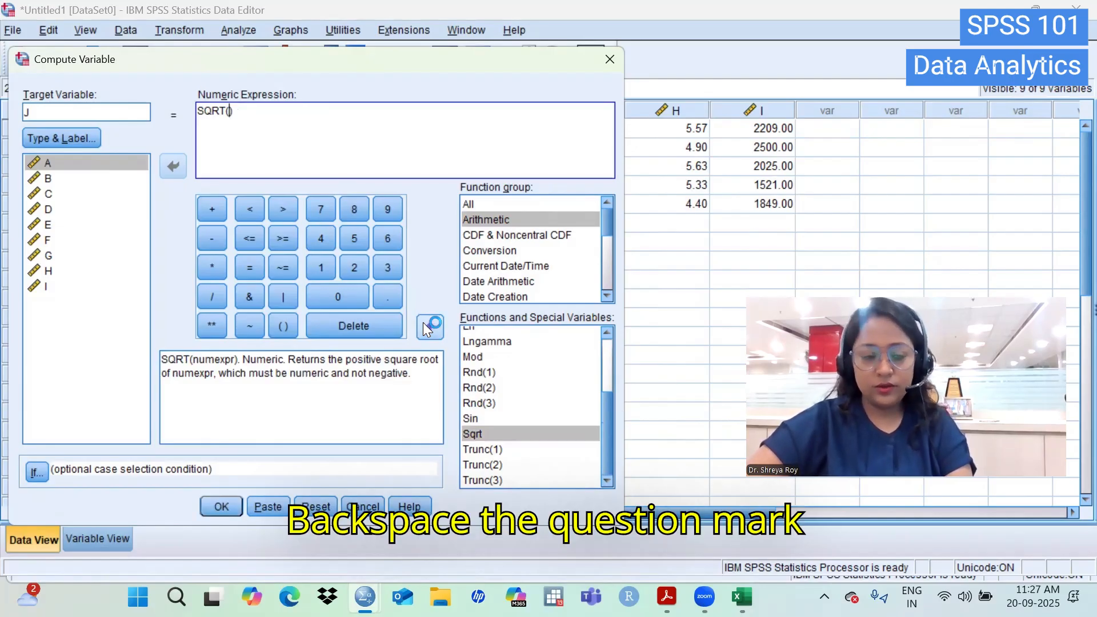
Use G as the square root's argument, run the computation of J as SQRT(G) and bring the dataset back into view.
{"action": "left_click", "coordinate": [49, 258]}
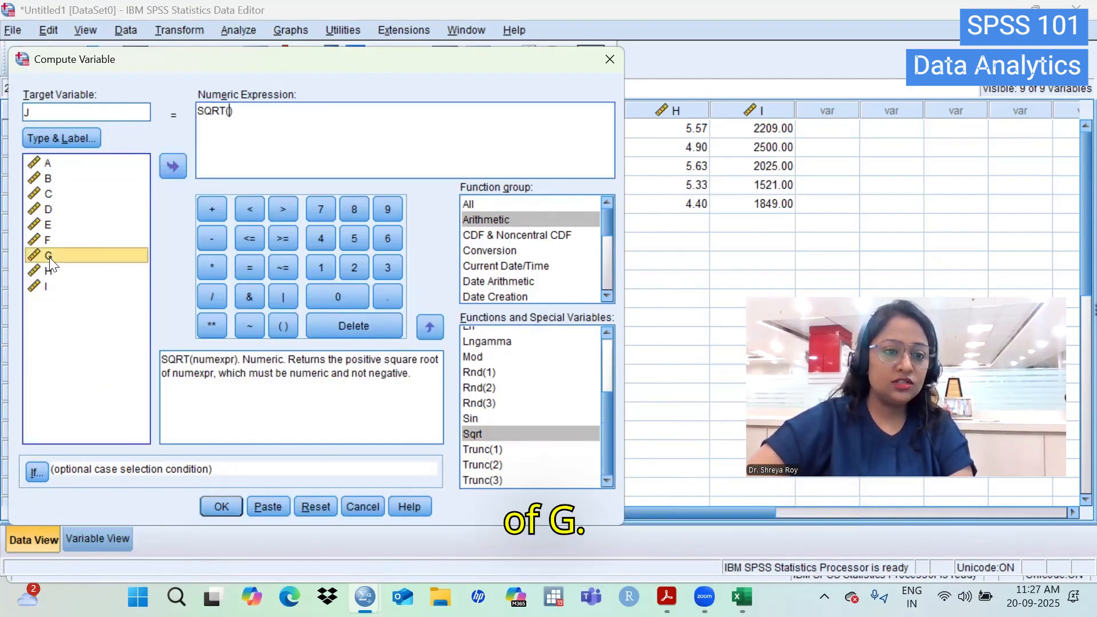
{"action": "left_click", "coordinate": [169, 171]}
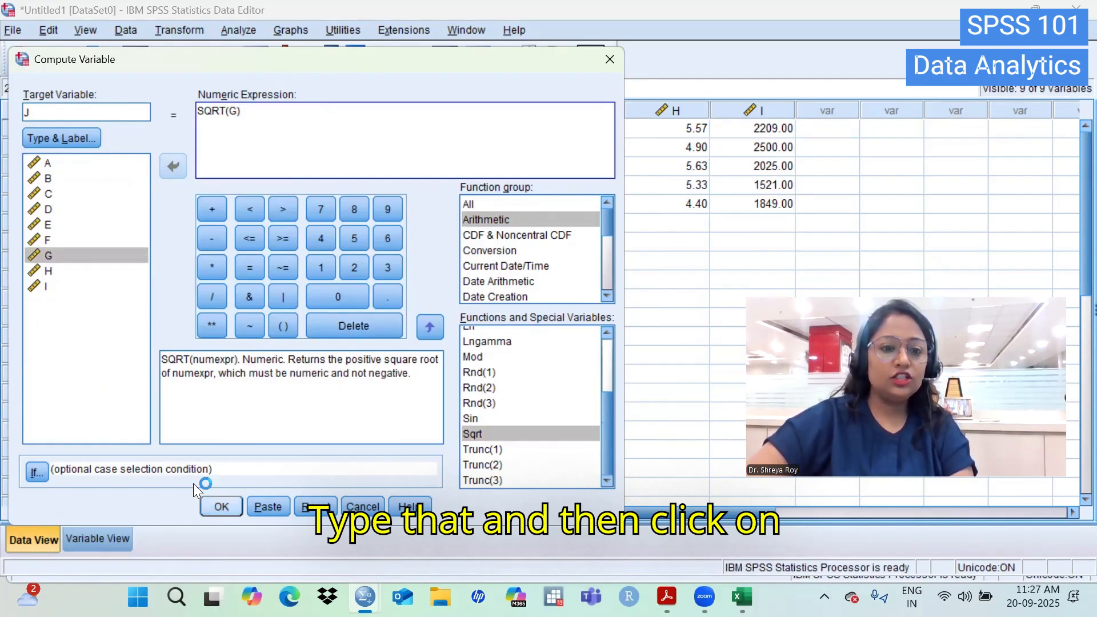
{"action": "key", "text": "Return"}
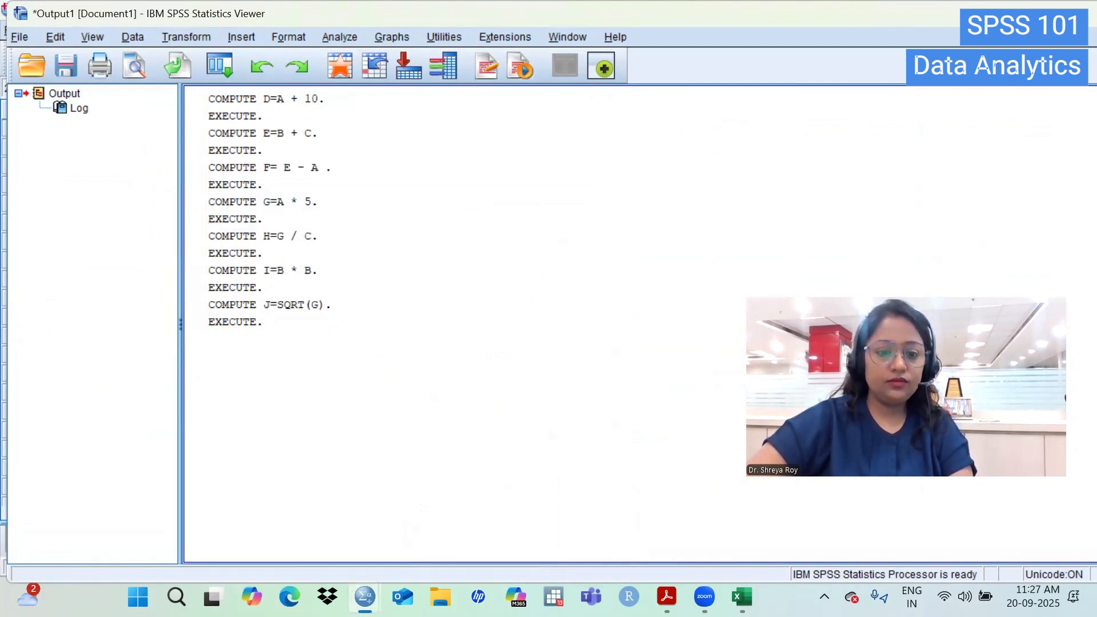
{"action": "mouse_move", "coordinate": [364, 597]}
{"action": "left_click", "coordinate": [334, 557]}
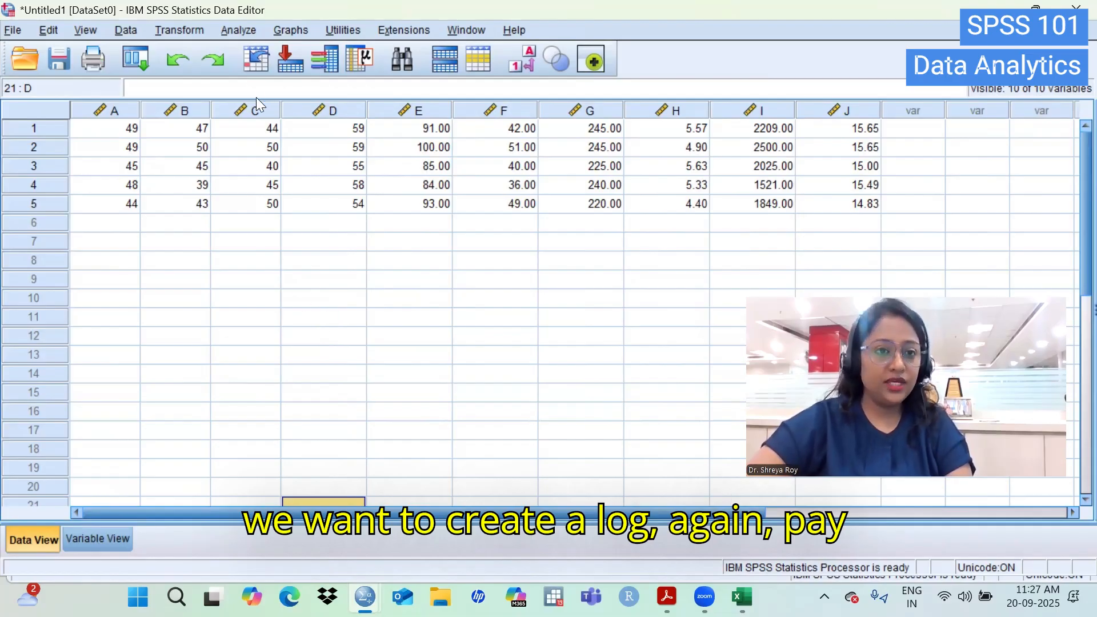
Reset the Compute Variable settings for another calculation and enter X as the target variable.
{"action": "left_click", "coordinate": [188, 28]}
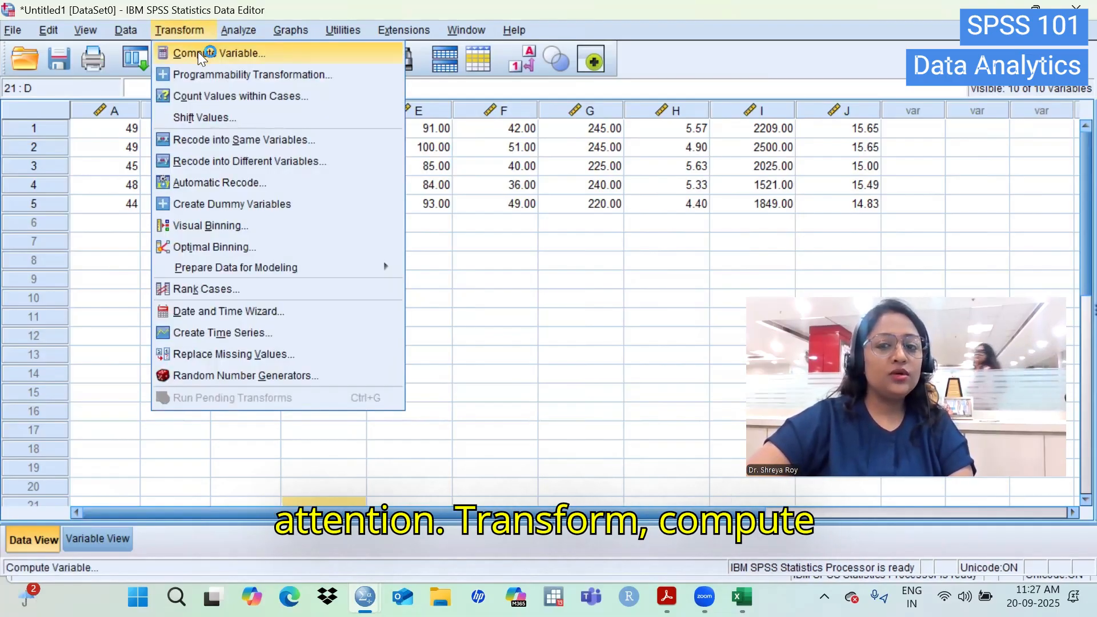
{"action": "left_click", "coordinate": [198, 52]}
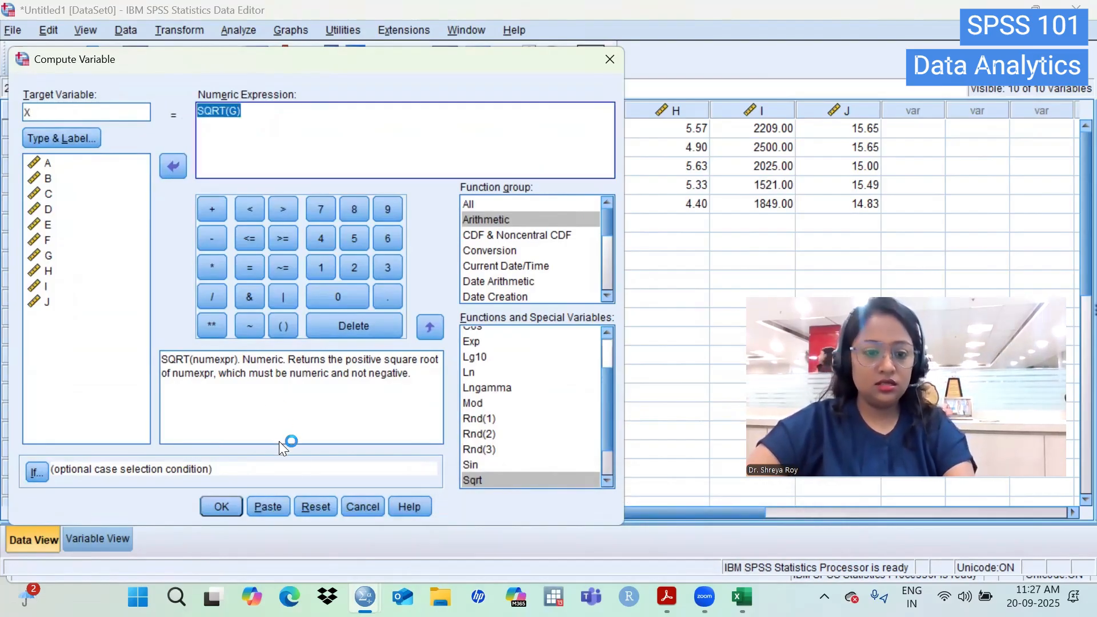
{"action": "left_click", "coordinate": [315, 506]}
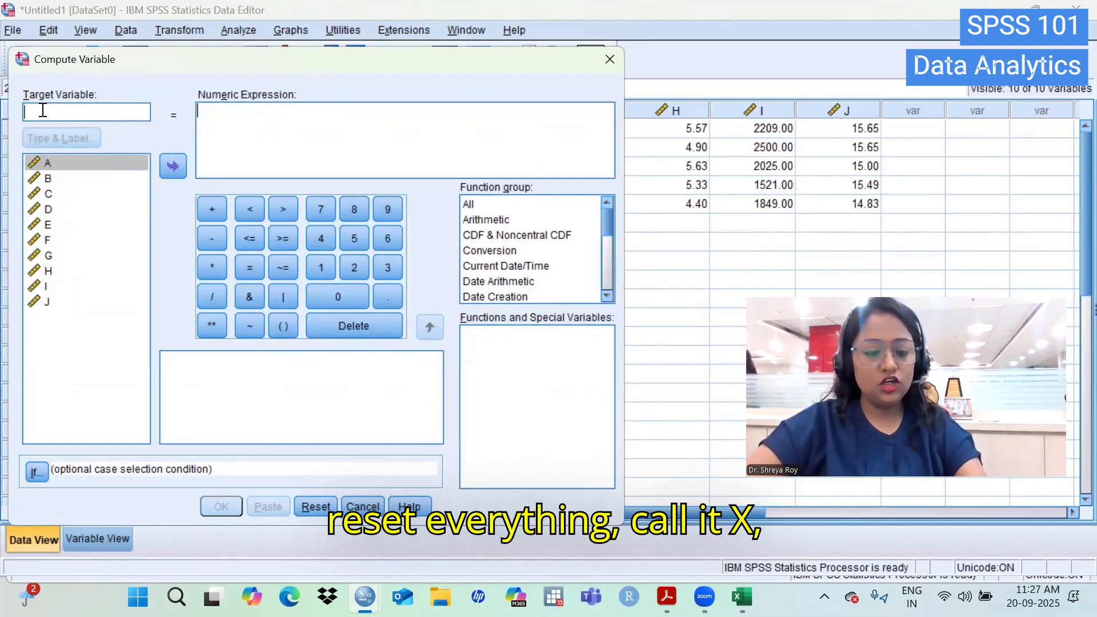
{"action": "type", "text": "X"}
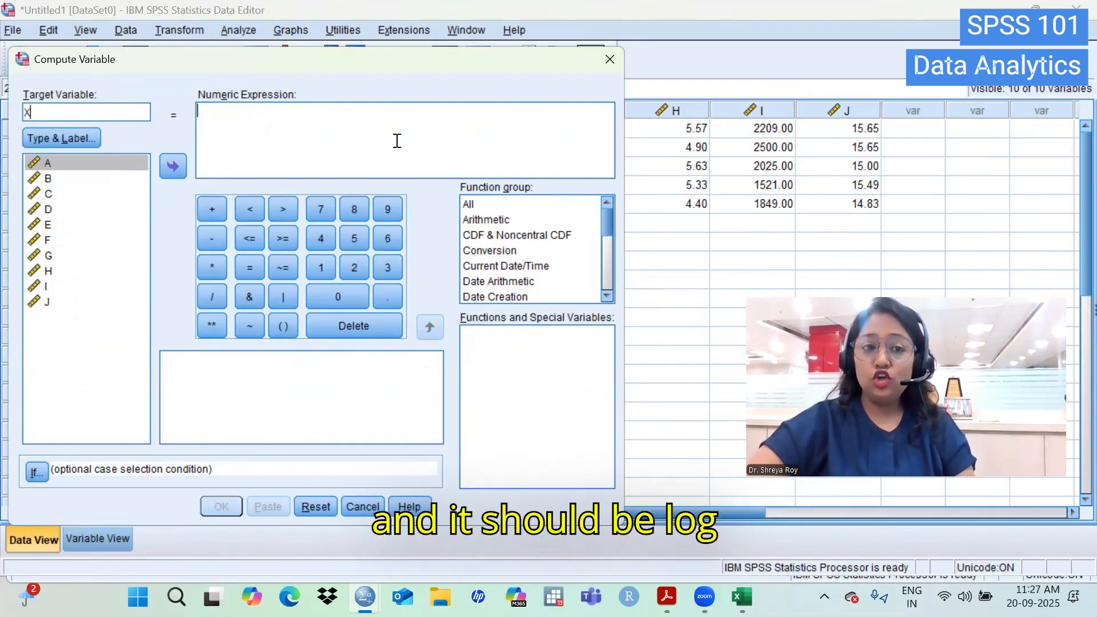
Compute X as the base-10 logarithm of A, using the arithmetic expression LG10(A), and bring the dataset back into view.
{"action": "left_click", "coordinate": [483, 220]}
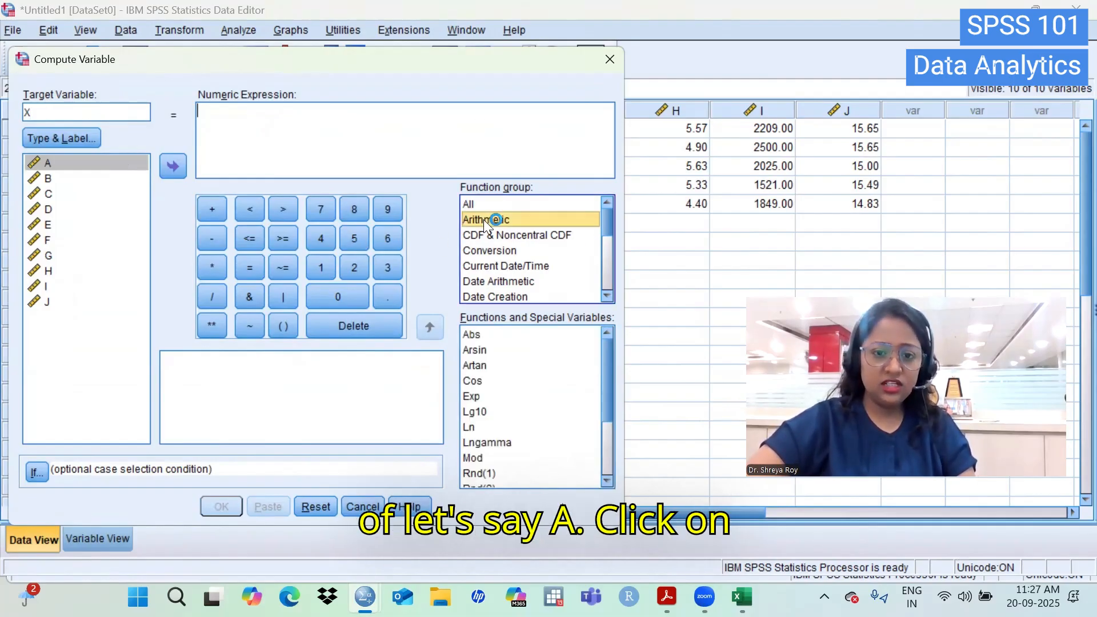
{"action": "left_click", "coordinate": [484, 412]}
{"action": "left_click_drag", "start_coordinate": [484, 411], "coordinate": [313, 129]}
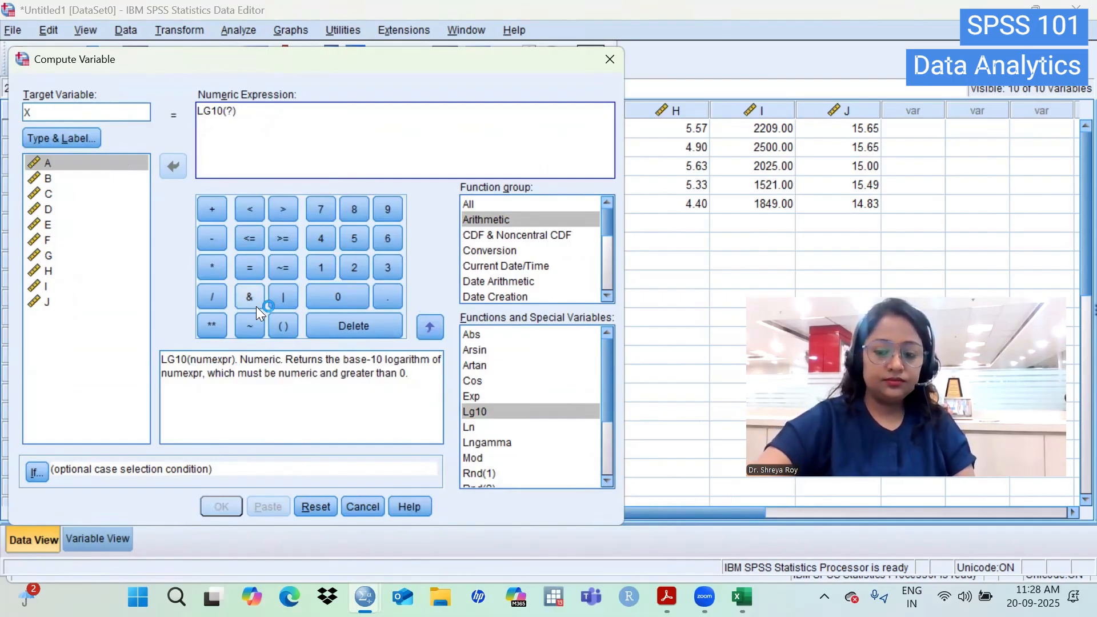
{"action": "key", "text": "BackSpace"}
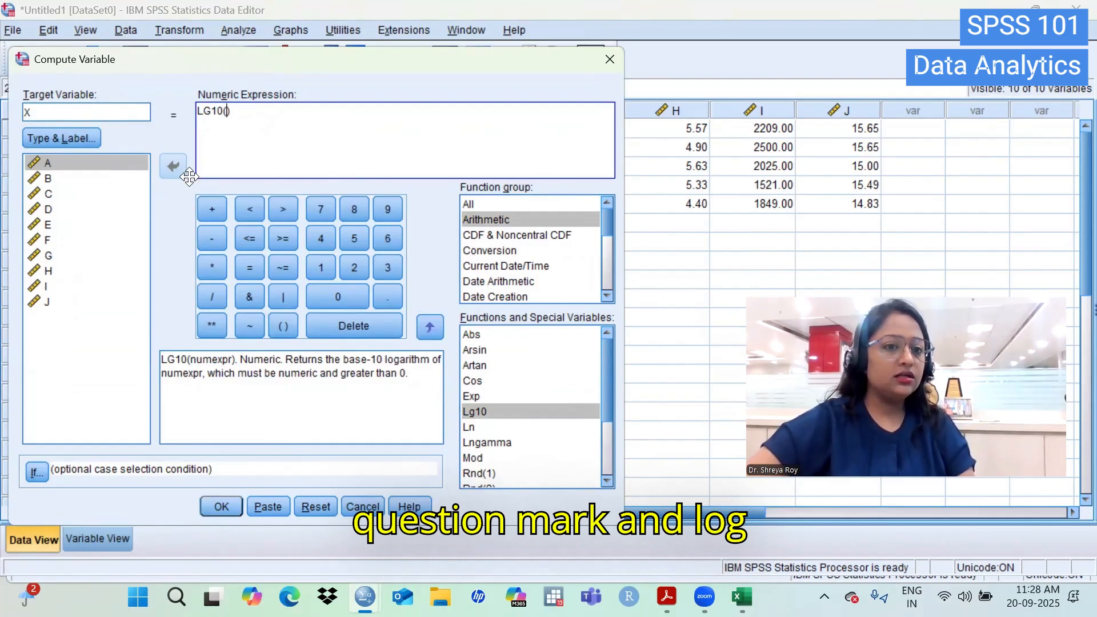
{"action": "left_click", "coordinate": [117, 175]}
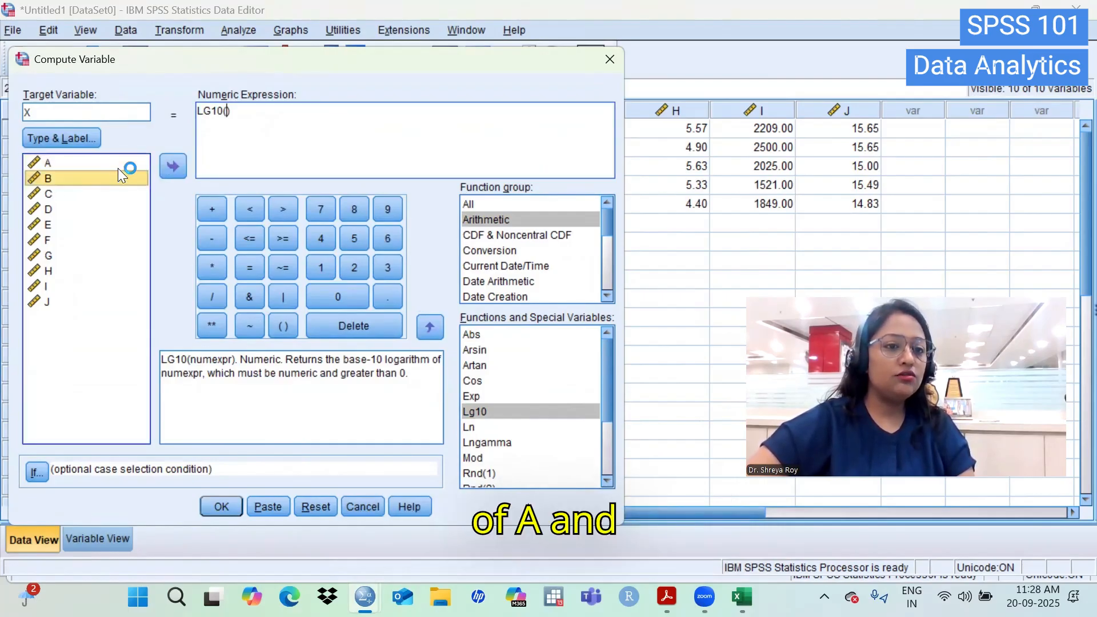
{"action": "left_click", "coordinate": [170, 167]}
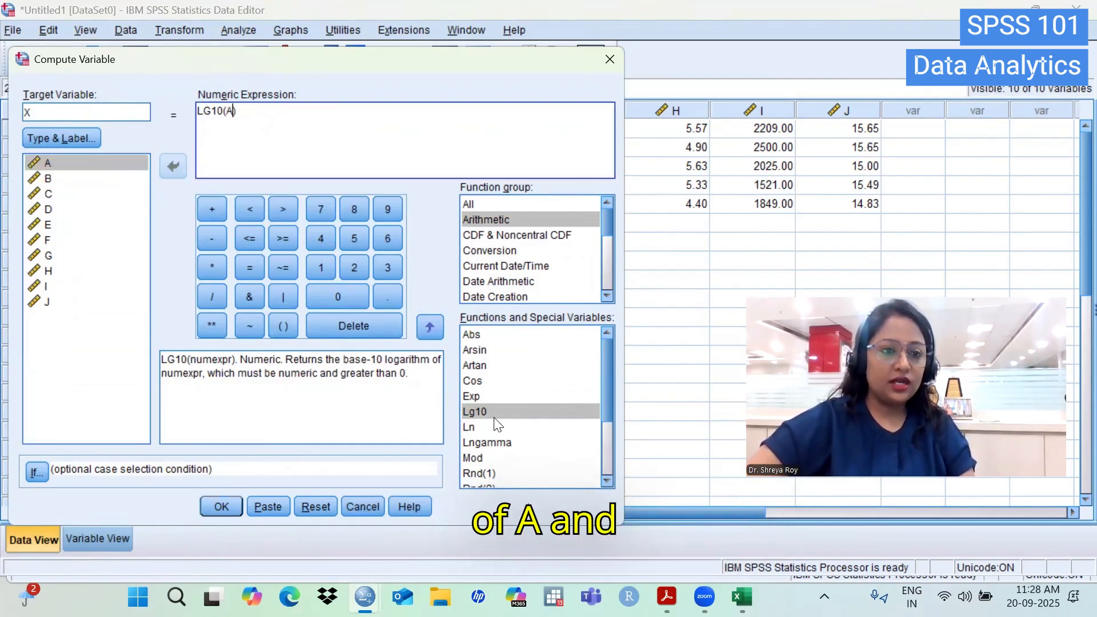
{"action": "left_click", "coordinate": [222, 507]}
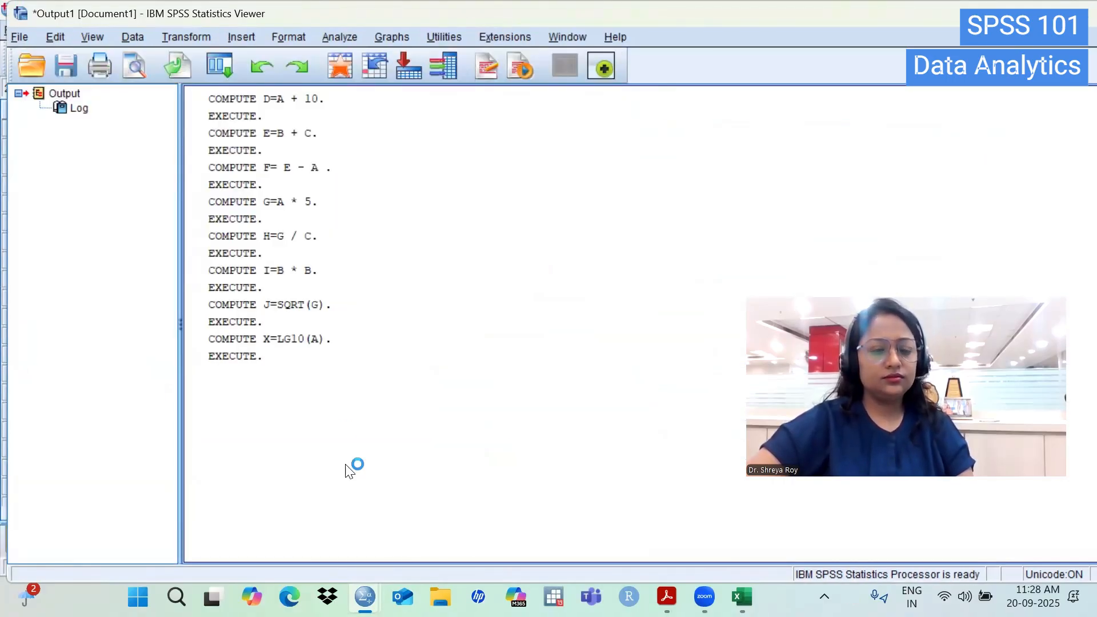
{"action": "mouse_move", "coordinate": [365, 597]}
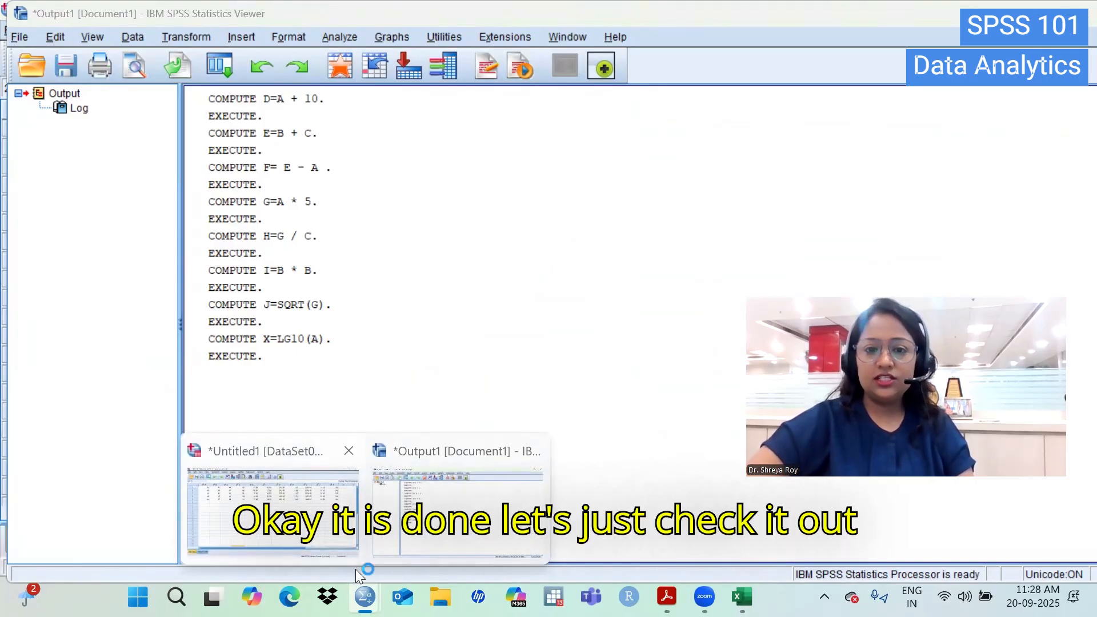
{"action": "left_click", "coordinate": [326, 463]}
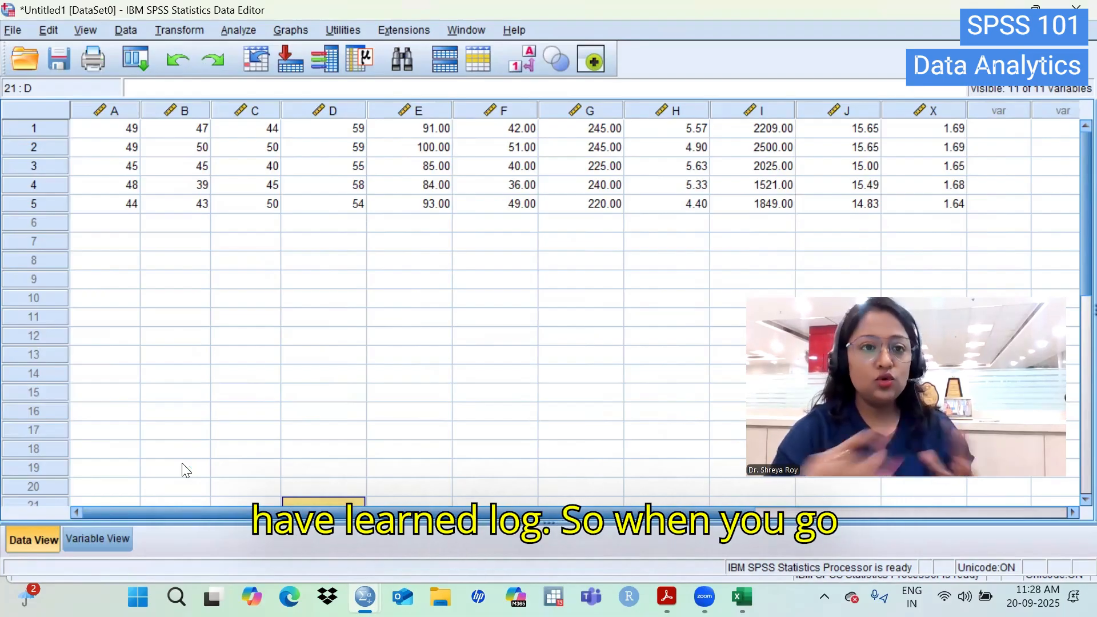
Examine the arithmetic functions, including the description of Sin, and the other function groups offered for Compute Variable.
{"action": "left_click", "coordinate": [197, 28]}
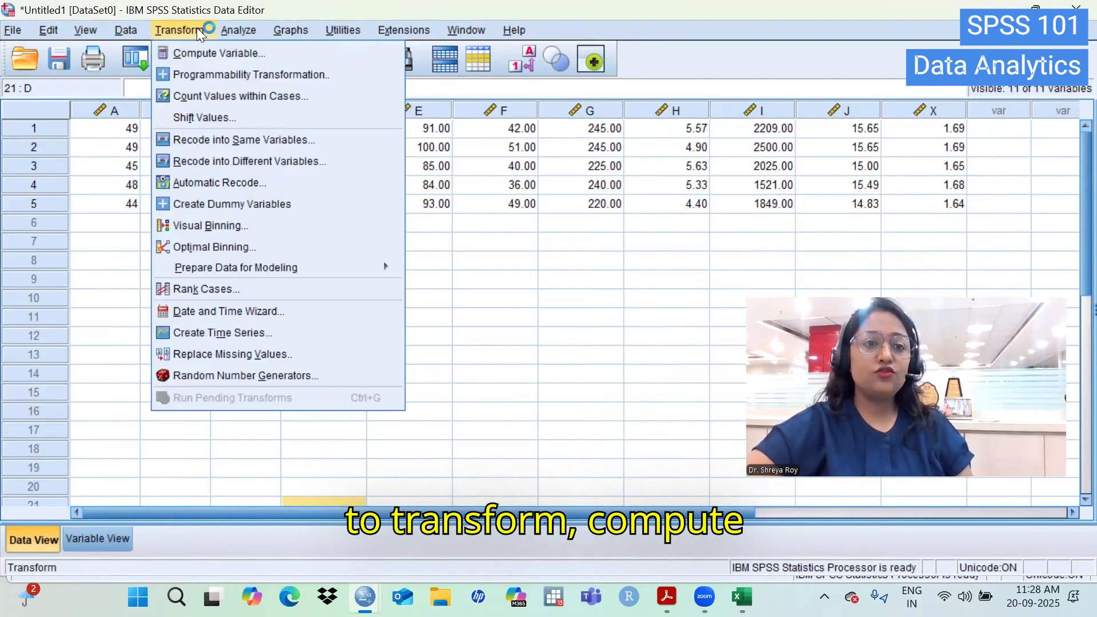
{"action": "left_click", "coordinate": [199, 50]}
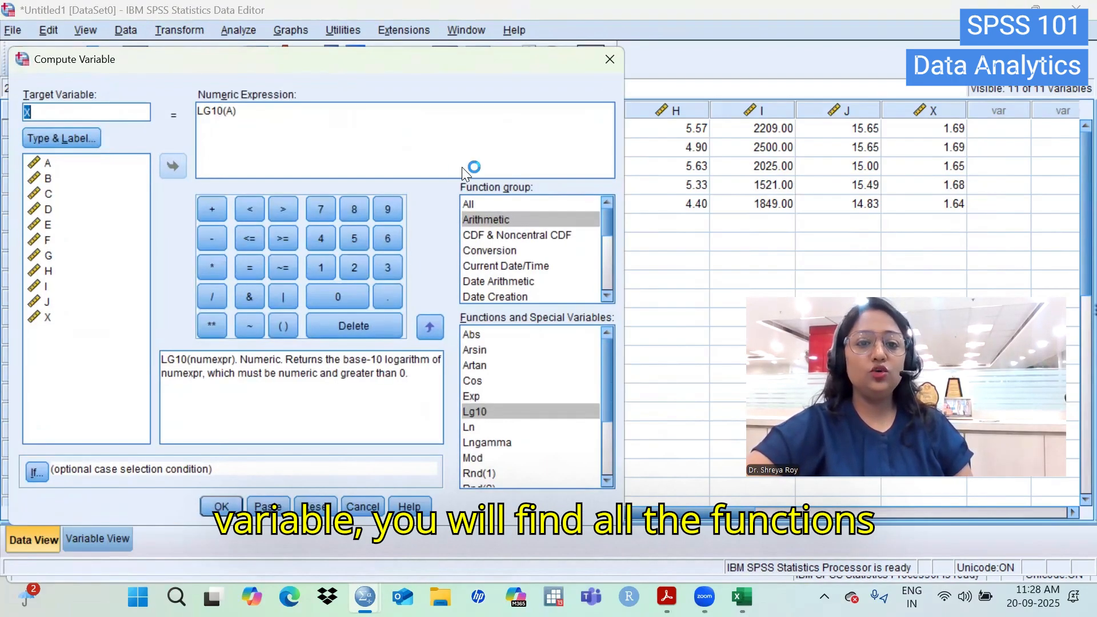
{"action": "scroll", "coordinate": [501, 415], "scroll_direction": "down", "scroll_amount": 2}
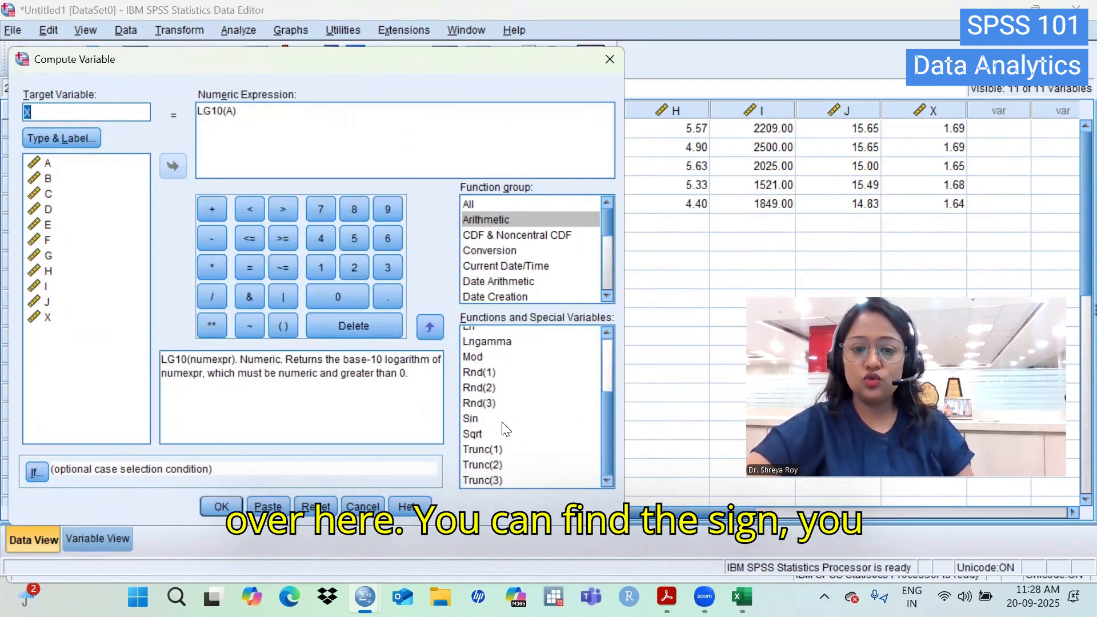
{"action": "left_click", "coordinate": [480, 420]}
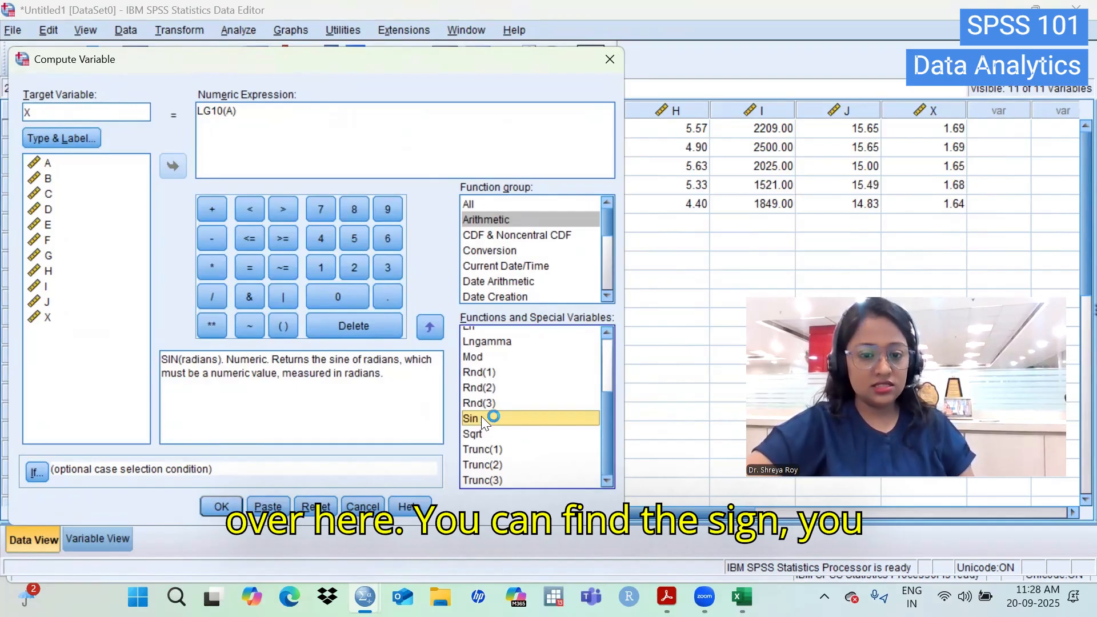
{"action": "scroll", "coordinate": [482, 416], "scroll_direction": "up", "scroll_amount": 2}
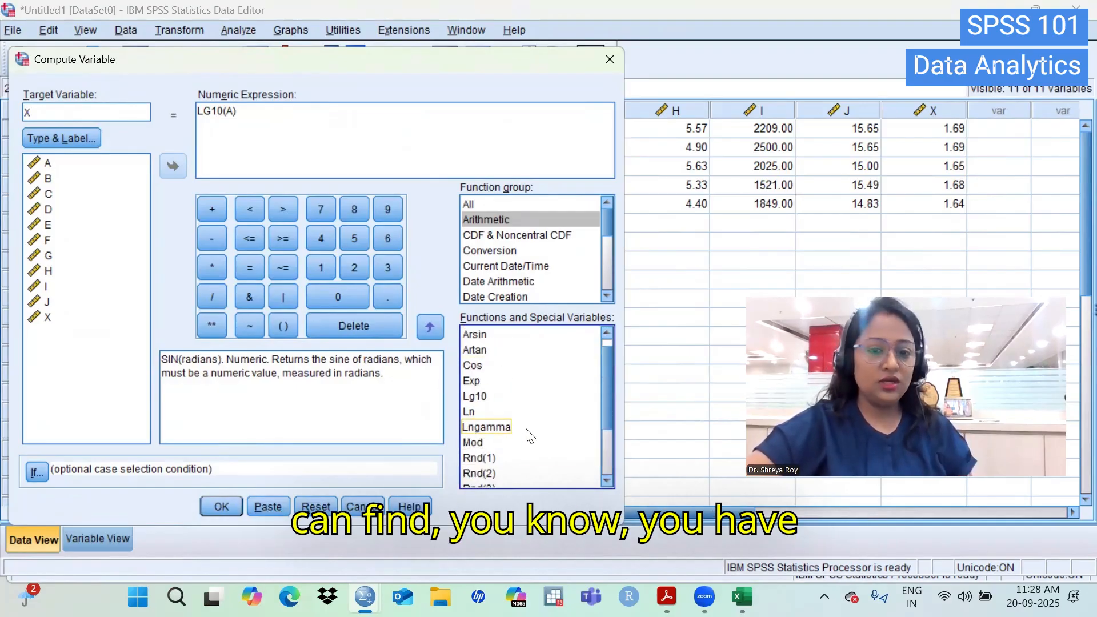
{"action": "scroll", "coordinate": [527, 430], "scroll_direction": "down", "scroll_amount": 1}
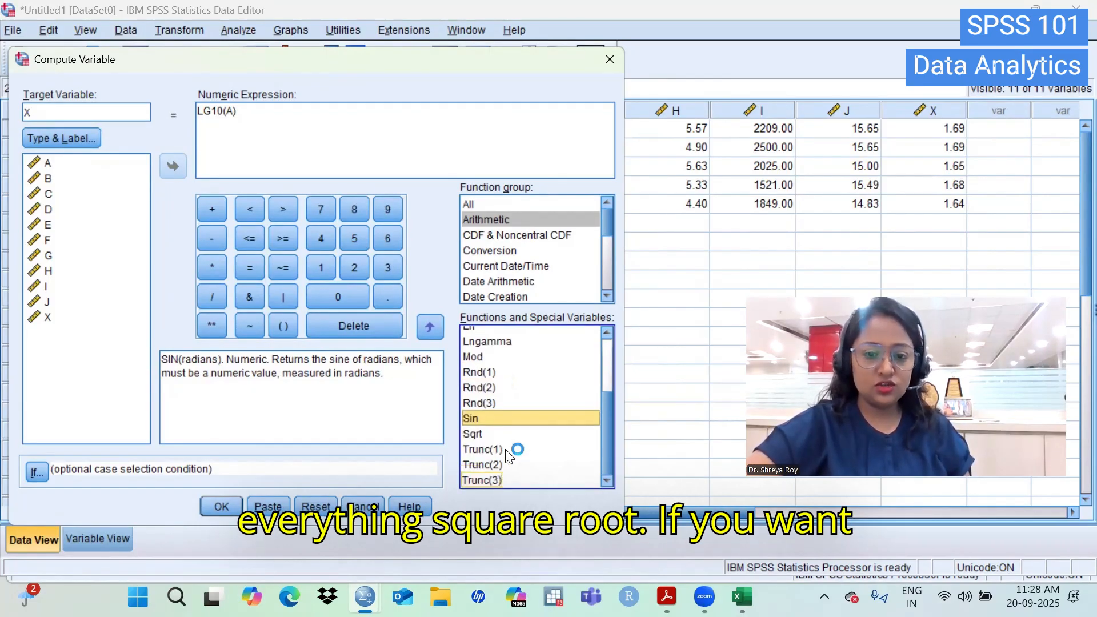
{"action": "scroll", "coordinate": [560, 430], "scroll_direction": "up", "scroll_amount": 2}
{"action": "left_click", "coordinate": [514, 221]}
{"action": "scroll", "coordinate": [520, 223], "scroll_direction": "down", "scroll_amount": 2}
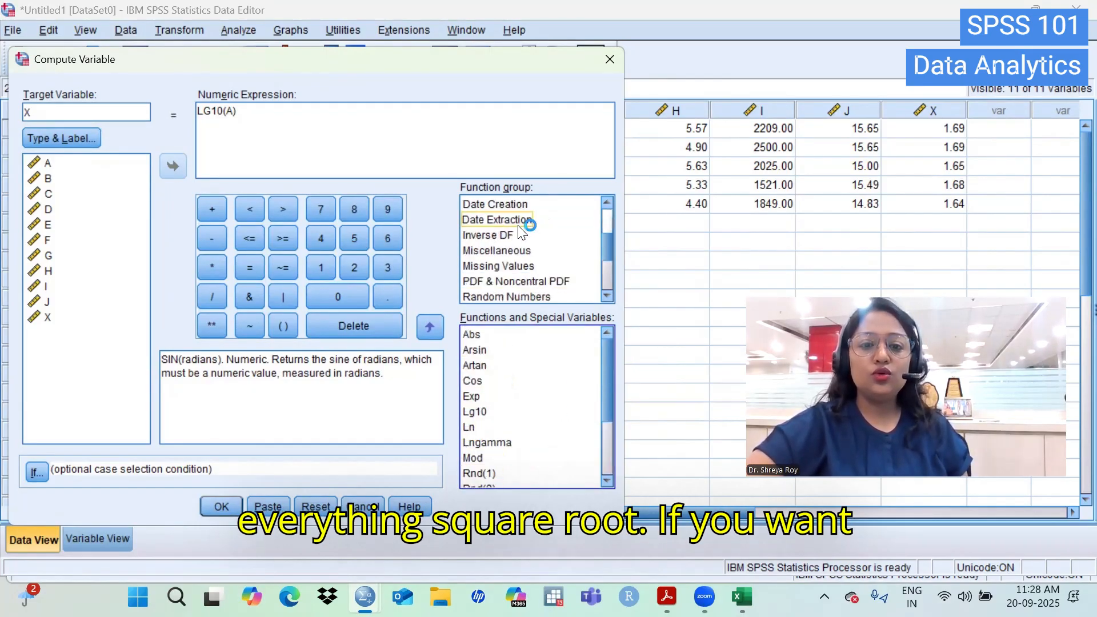
{"action": "scroll", "coordinate": [545, 297], "scroll_direction": "down", "scroll_amount": 1}
{"action": "scroll", "coordinate": [545, 297], "scroll_direction": "down", "scroll_amount": 1}
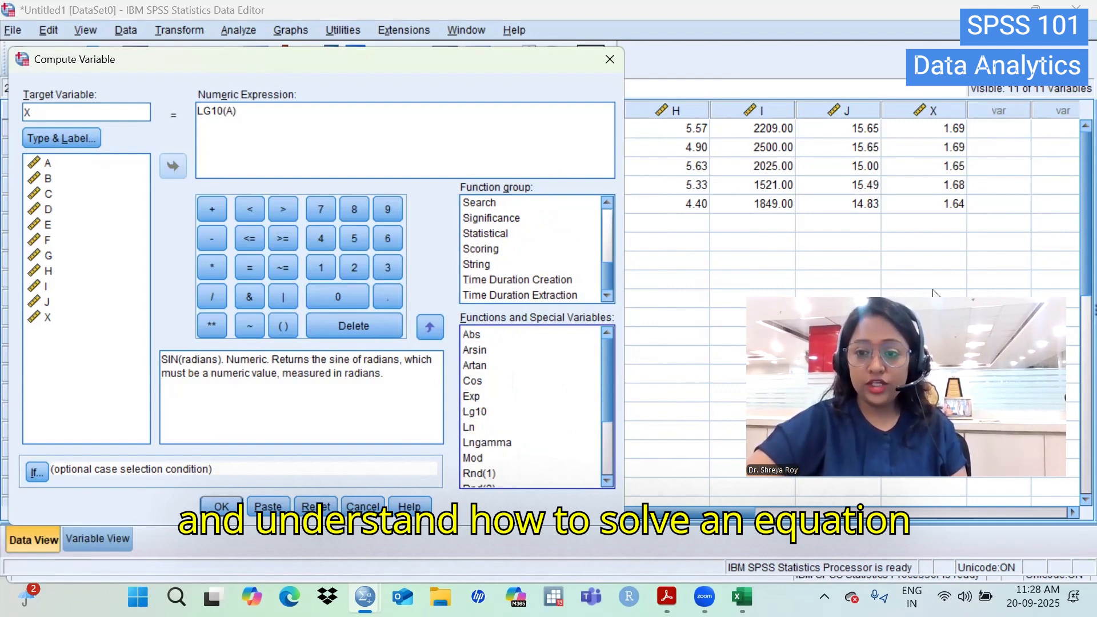
Close Compute Variable, switch to the SPSS Notes 2025-26 PDF and highlight practice equation 7, A * B + (B + C) - (lnB).
{"action": "left_click", "coordinate": [609, 59]}
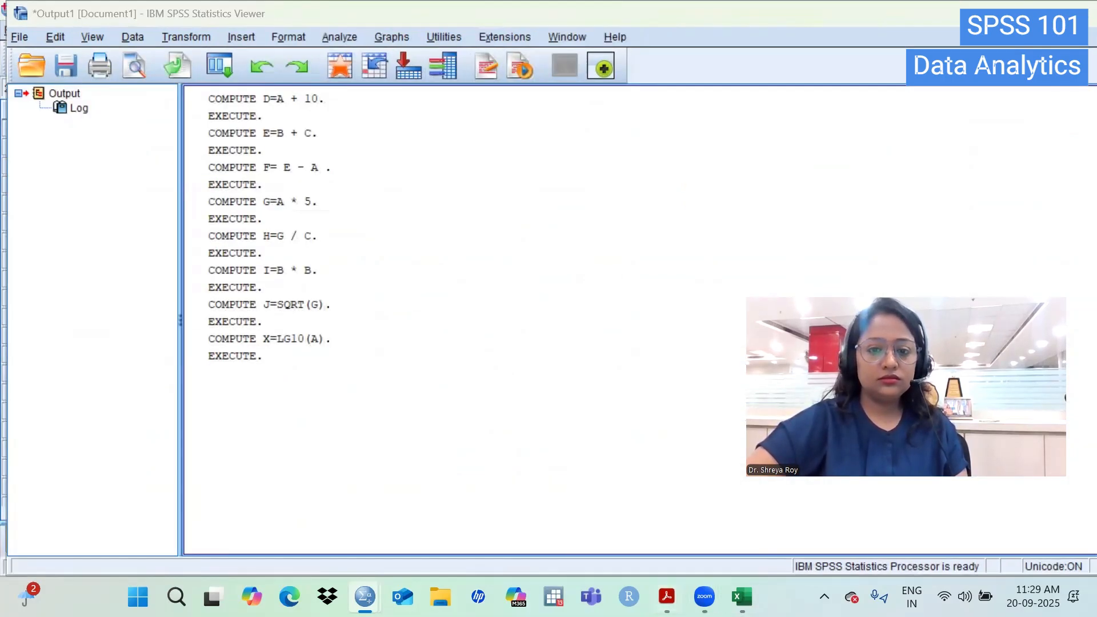
{"action": "left_click", "coordinate": [667, 596]}
{"action": "scroll", "coordinate": [449, 363], "scroll_direction": "down", "scroll_amount": 15}
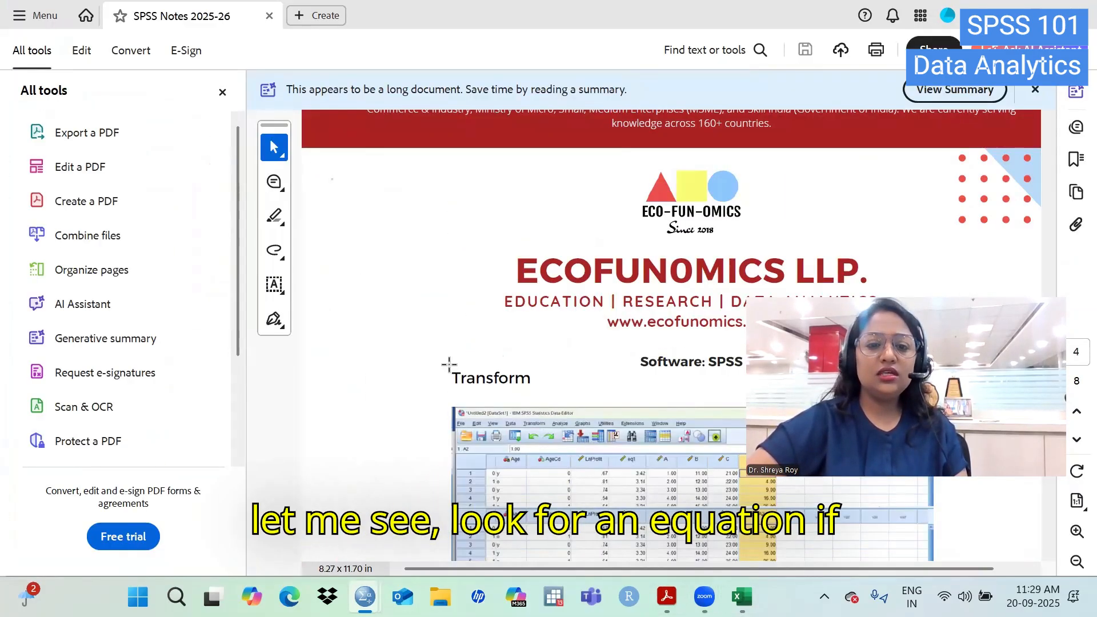
{"action": "scroll", "coordinate": [448, 361], "scroll_direction": "down", "scroll_amount": 6}
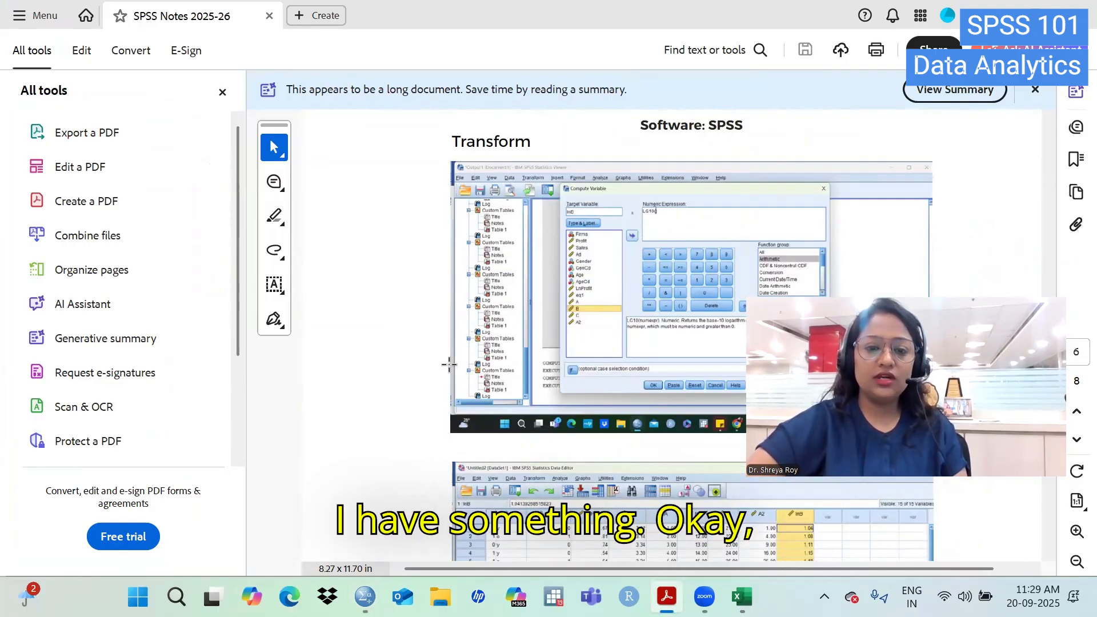
{"action": "scroll", "coordinate": [447, 361], "scroll_direction": "up", "scroll_amount": 8}
{"action": "scroll", "coordinate": [448, 364], "scroll_direction": "down", "scroll_amount": 6}
{"action": "scroll", "coordinate": [448, 364], "scroll_direction": "down", "scroll_amount": 2}
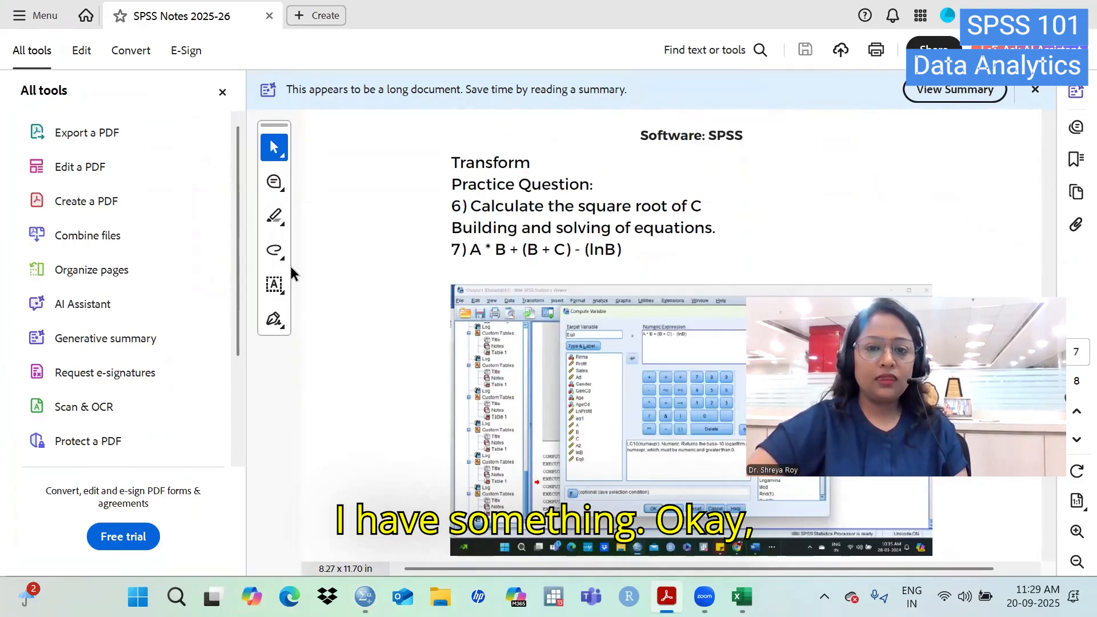
{"action": "left_click_drag", "start_coordinate": [466, 251], "coordinate": [625, 251]}
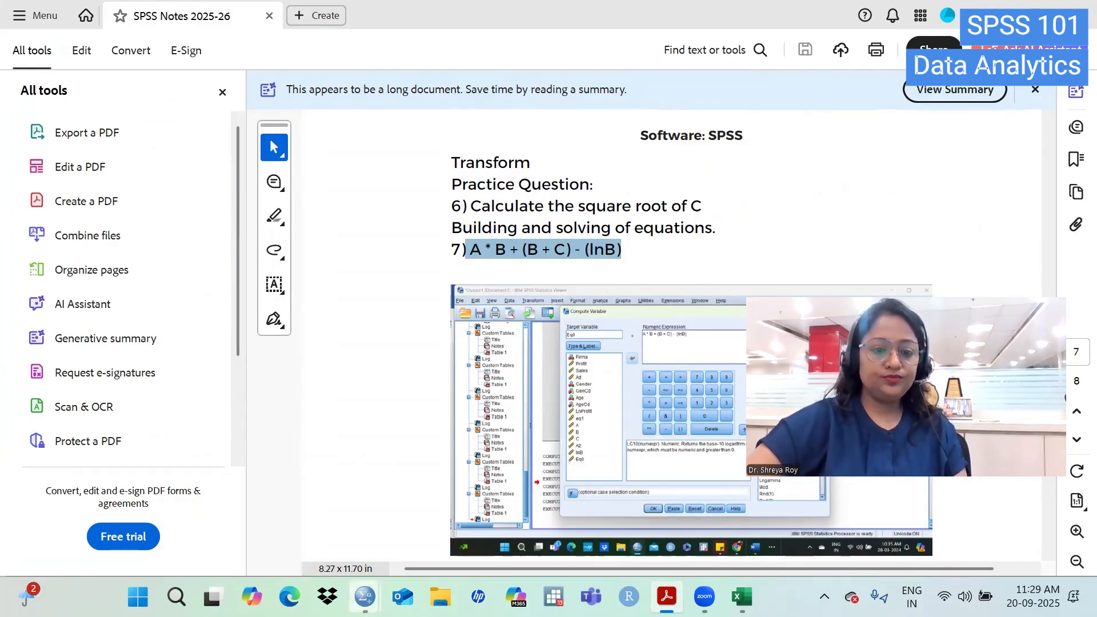
Return to the SPSS dataset and start a Compute Variable calculation with lnB as the target variable.
{"action": "mouse_move", "coordinate": [364, 596]}
{"action": "left_click", "coordinate": [291, 553]}
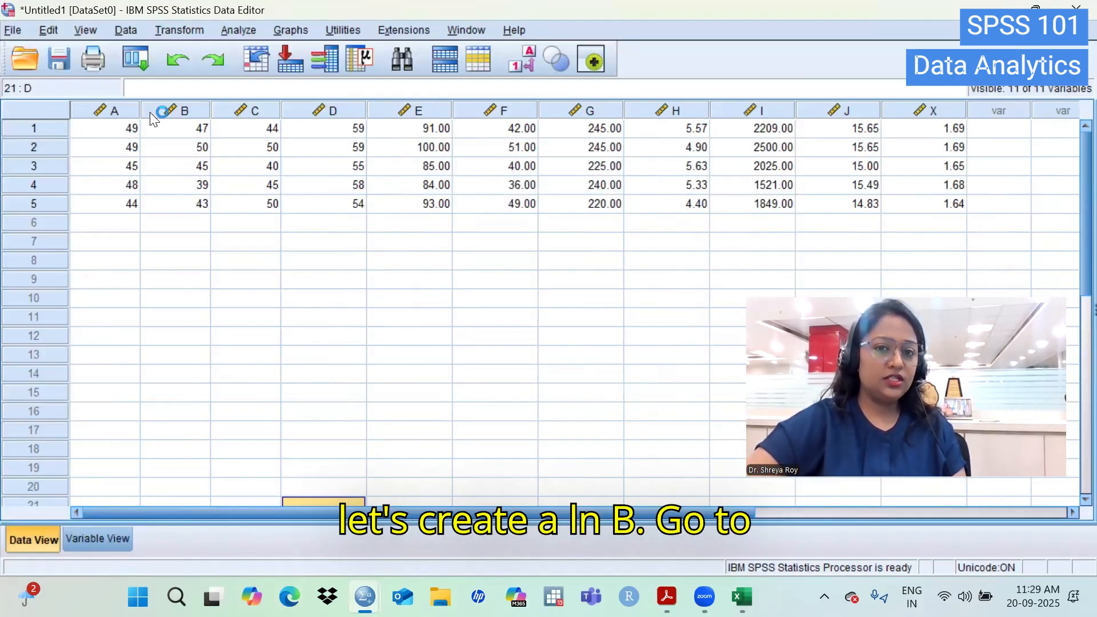
{"action": "left_click", "coordinate": [240, 33]}
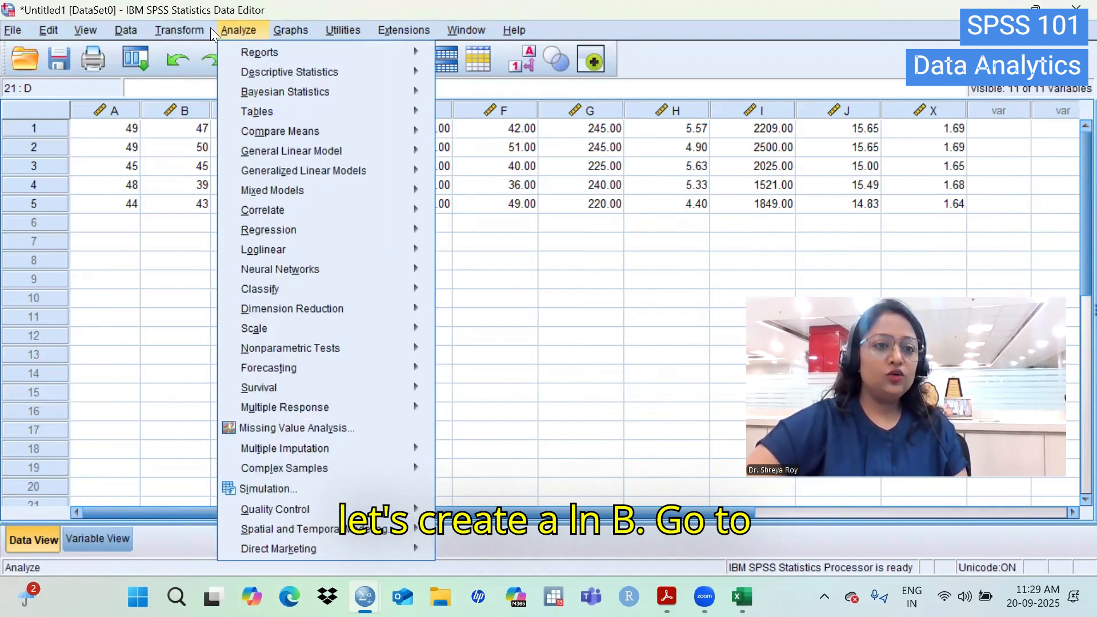
{"action": "left_click", "coordinate": [182, 58]}
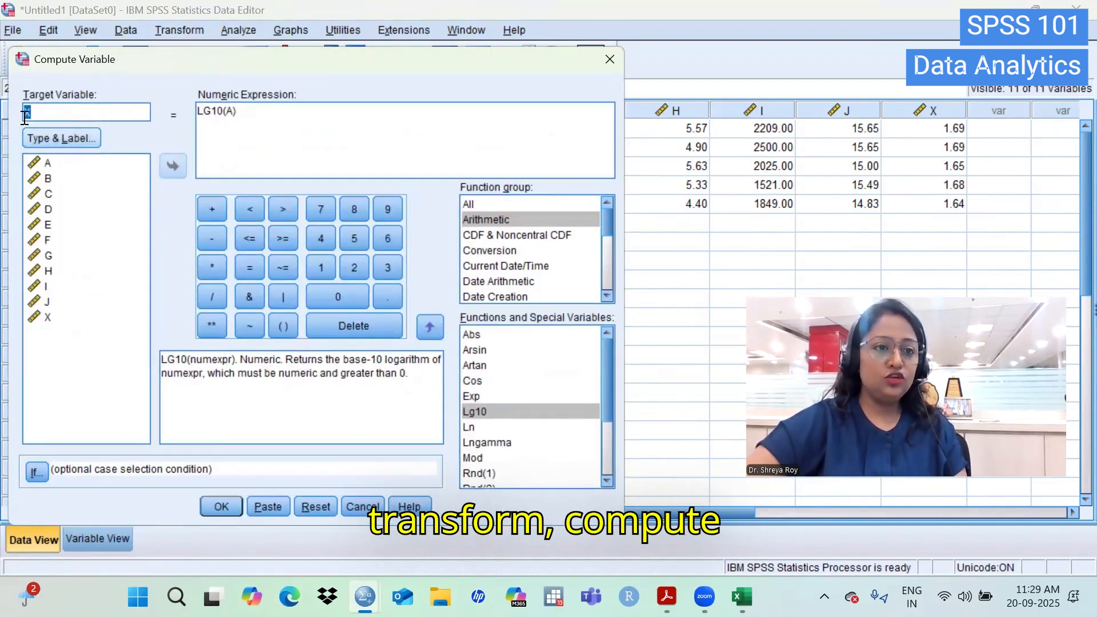
{"action": "left_click", "coordinate": [37, 111]}
{"action": "type", "text": "ln"}
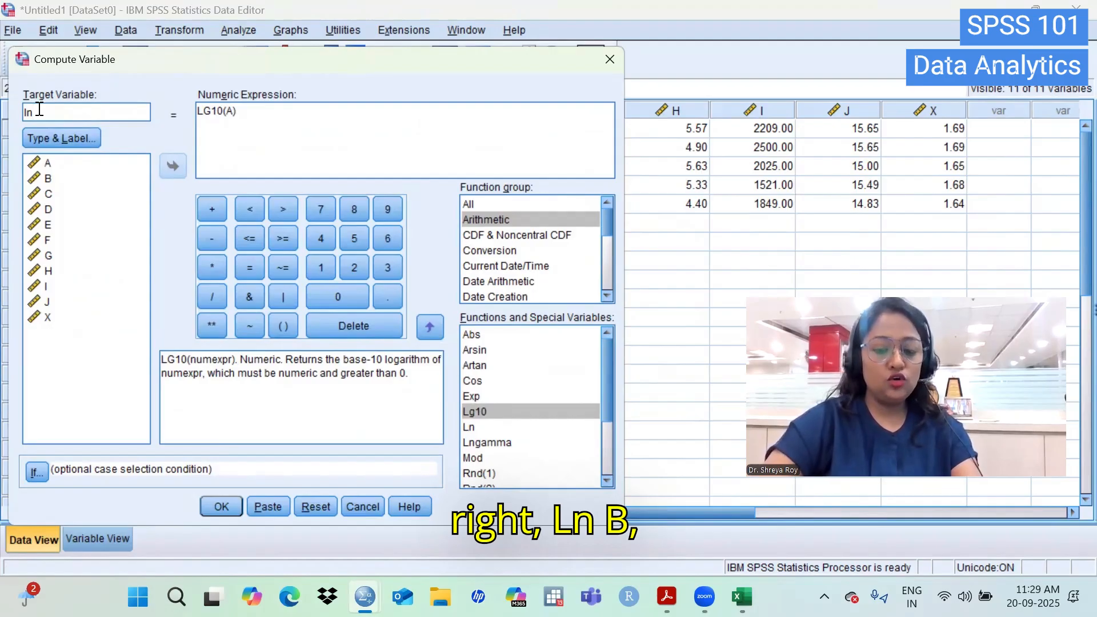
{"action": "type", "text": "B"}
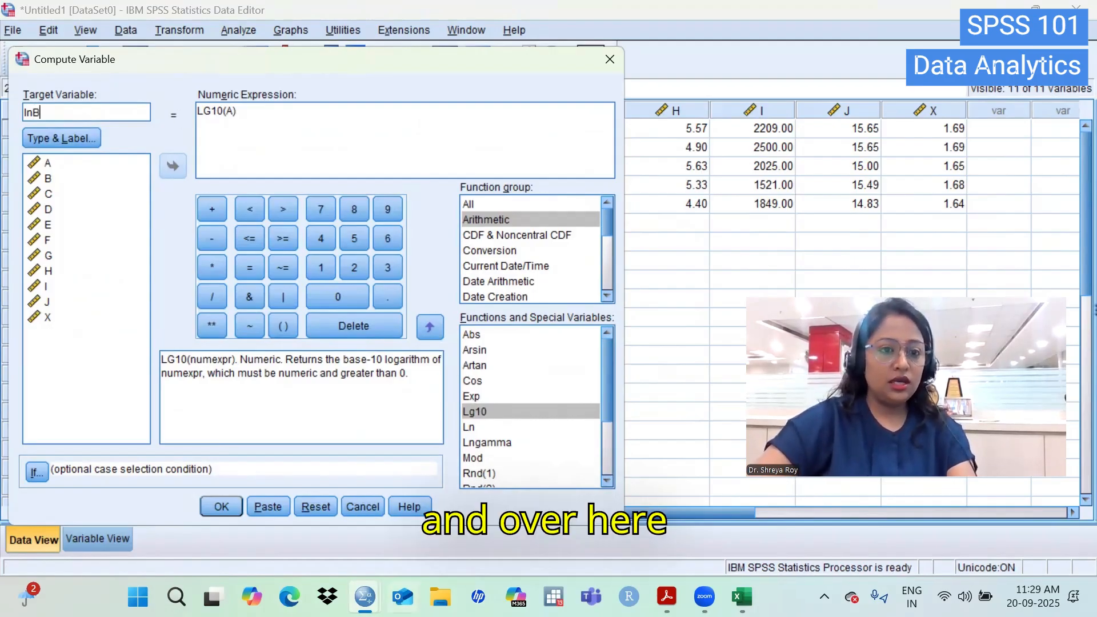
Replace the old expression with the natural logarithm LN(B), using the arithmetic function Ln, and run the computation of lnB.
{"action": "left_click_drag", "start_coordinate": [246, 112], "coordinate": [166, 117]}
{"action": "key", "text": "BackSpace"}
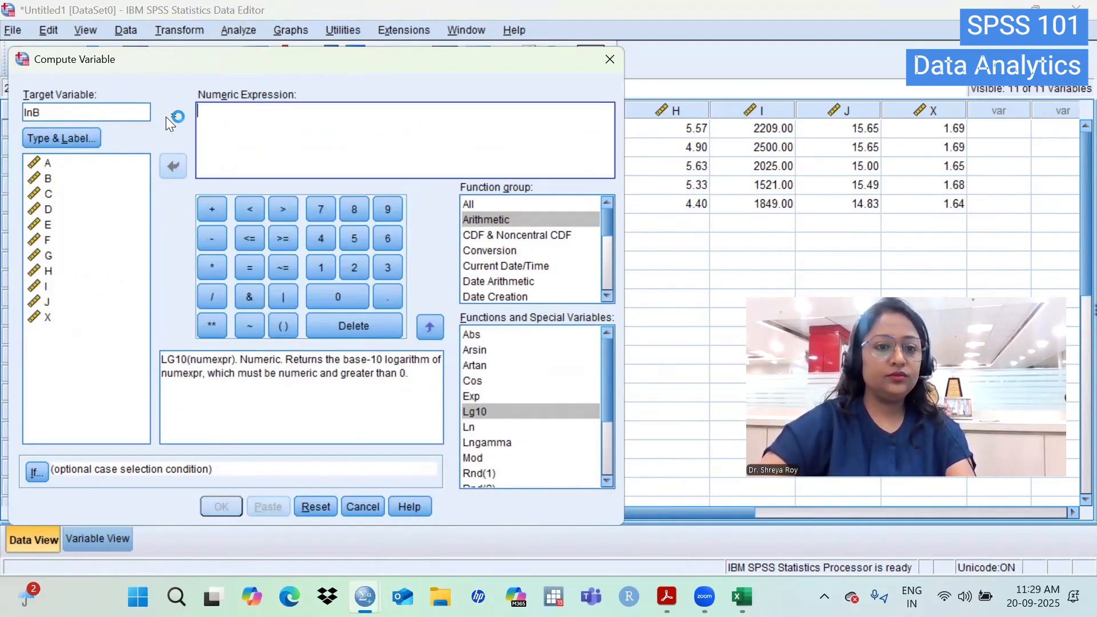
{"action": "left_click", "coordinate": [550, 220]}
{"action": "left_click", "coordinate": [482, 427]}
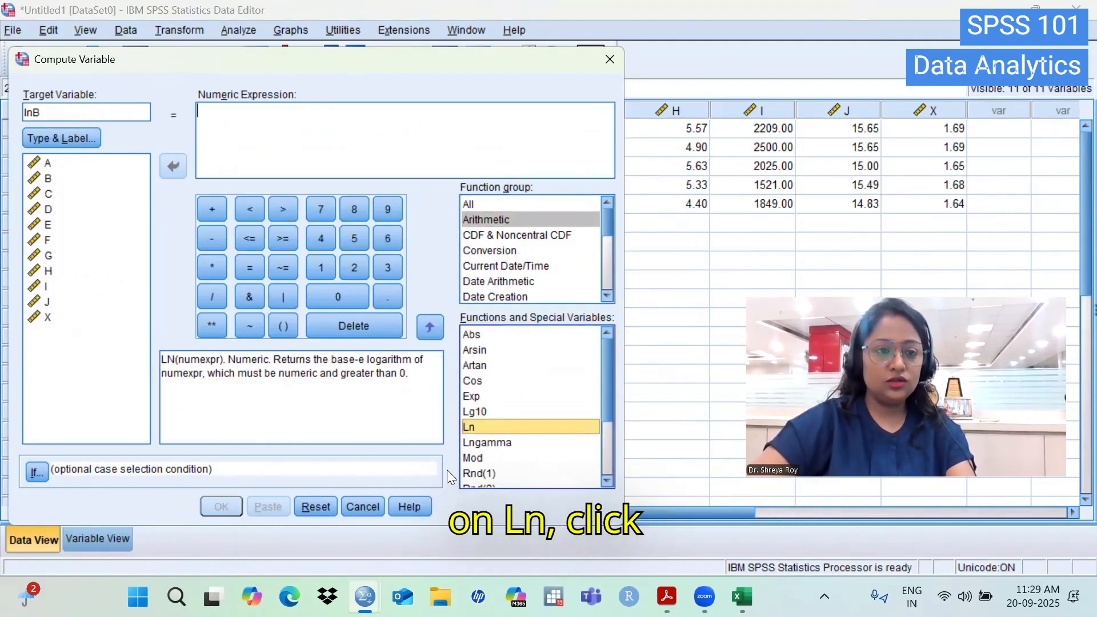
{"action": "left_click_drag", "start_coordinate": [547, 429], "coordinate": [394, 129]}
{"action": "key", "text": "Left"}
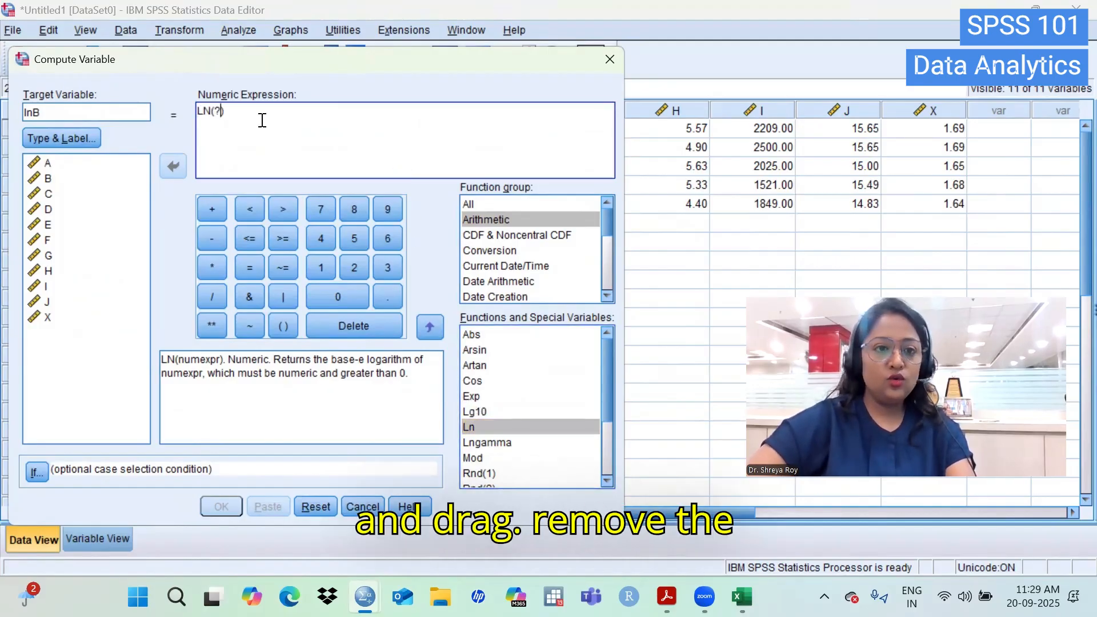
{"action": "key", "text": "BackSpace"}
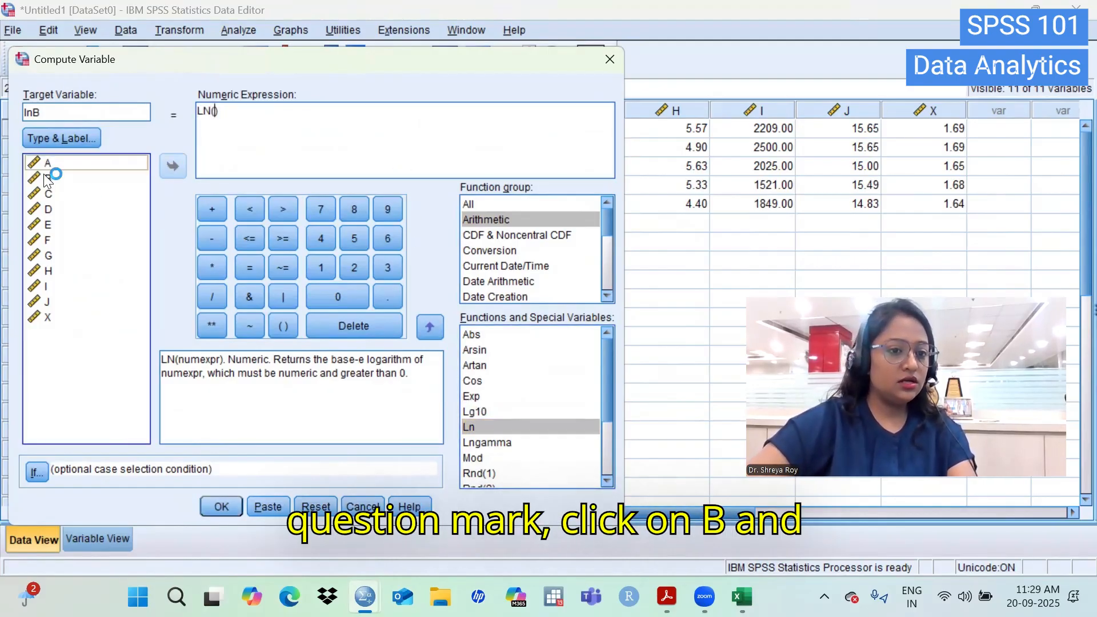
{"action": "left_click", "coordinate": [48, 178]}
{"action": "left_click", "coordinate": [174, 168]}
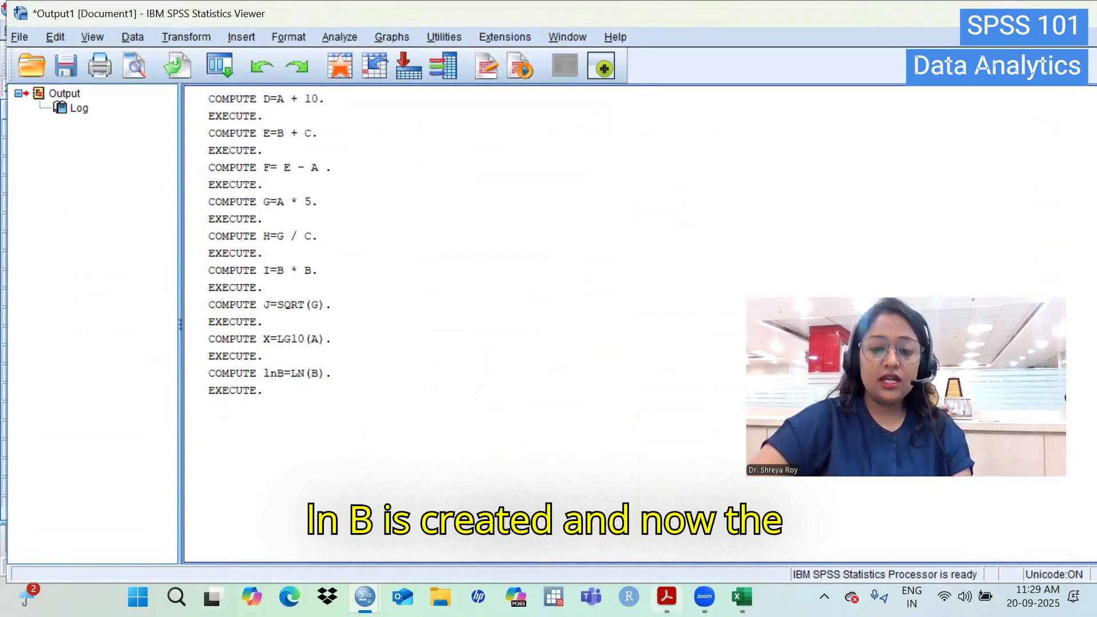
Recheck the practice equation in the PDF notes and start a new Compute Variable calculation in the SPSS dataset with target variable Z.
{"action": "left_click", "coordinate": [666, 596]}
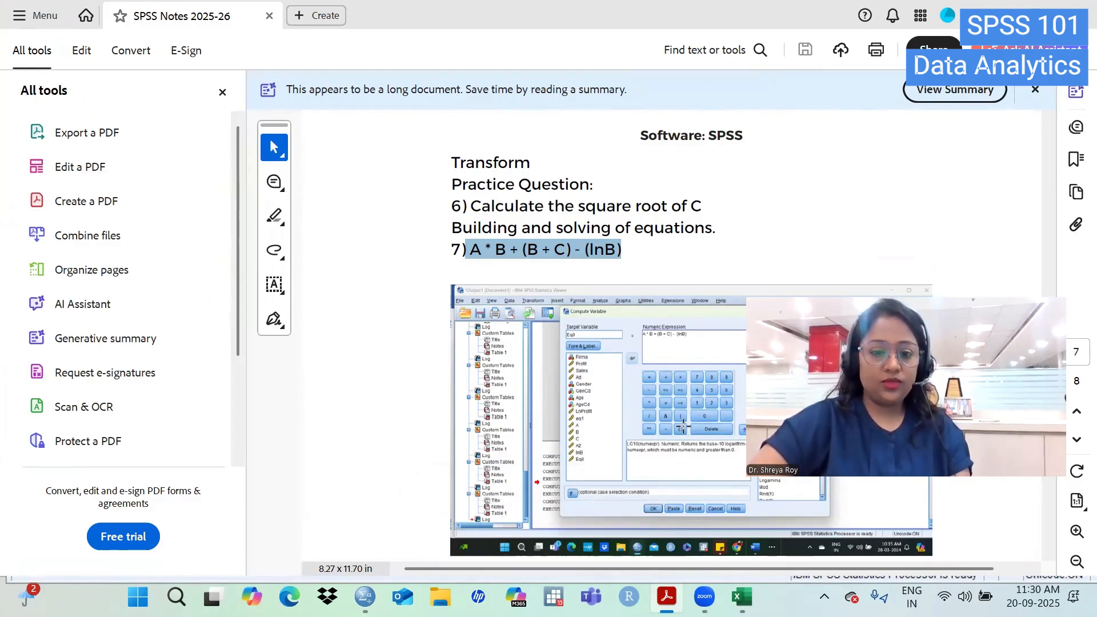
{"action": "mouse_move", "coordinate": [365, 597]}
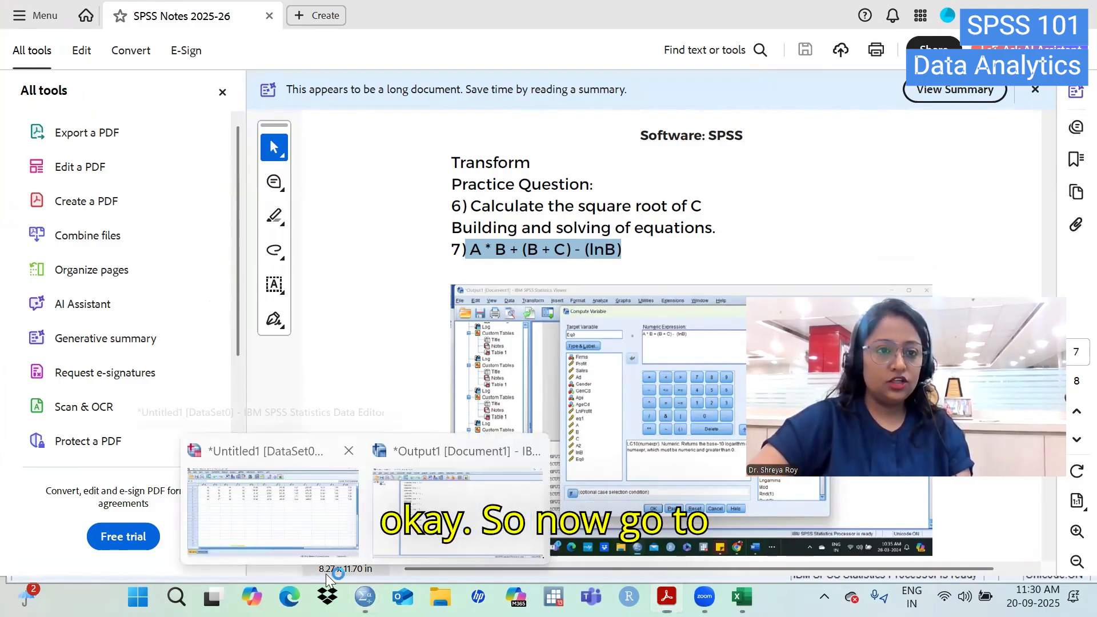
{"action": "left_click", "coordinate": [274, 480]}
{"action": "left_click", "coordinate": [248, 33]}
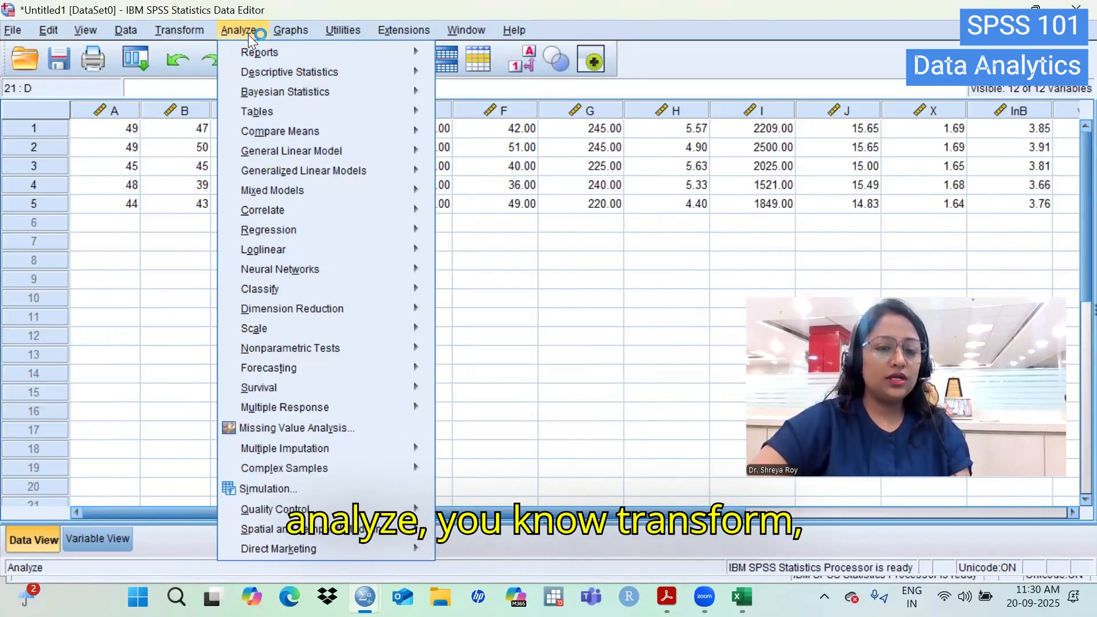
{"action": "mouse_move", "coordinate": [189, 35]}
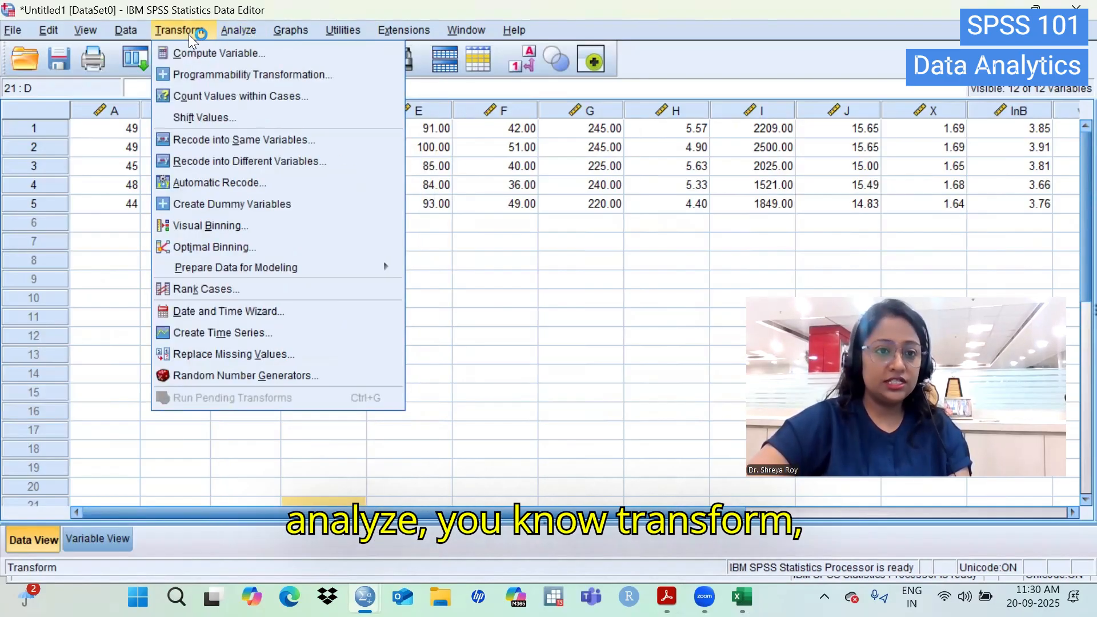
{"action": "left_click", "coordinate": [183, 56]}
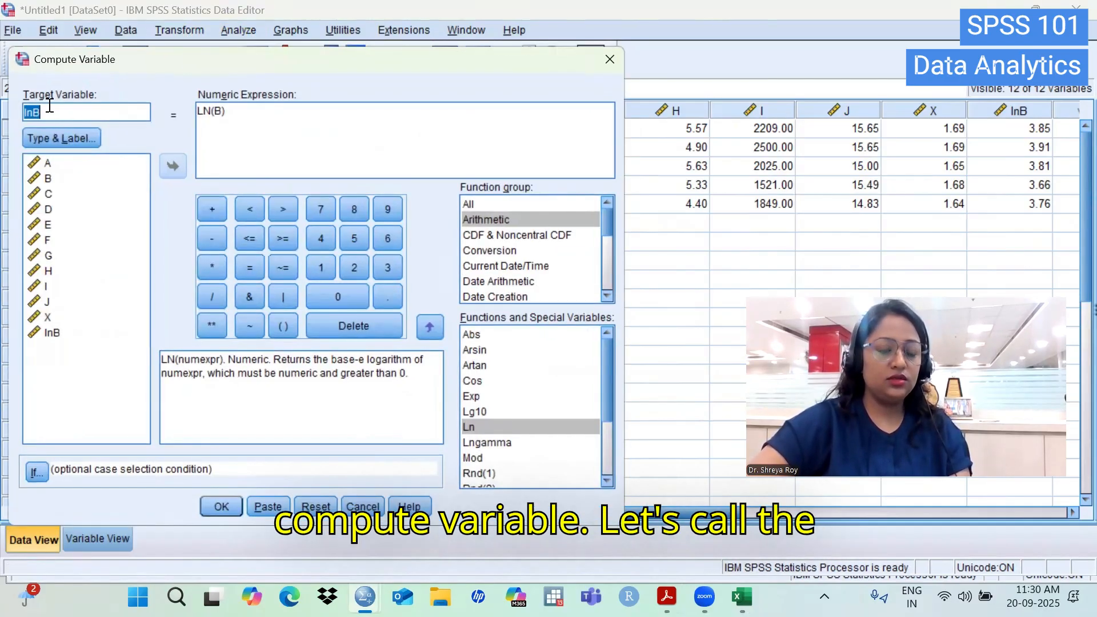
{"action": "key", "text": "BackSpace"}
{"action": "type", "text": "Z"}
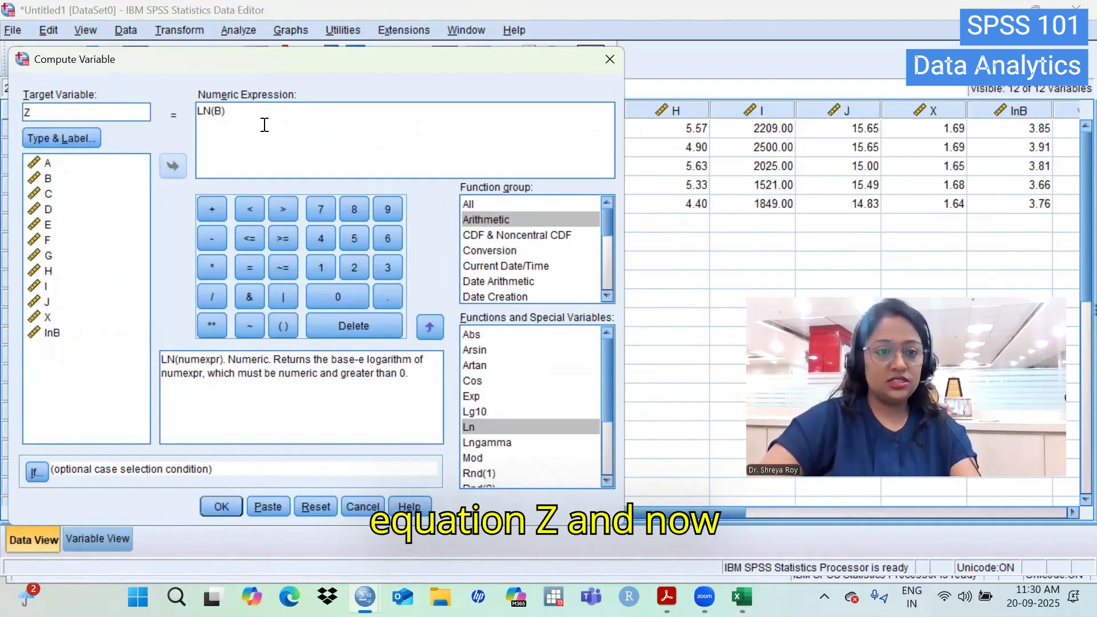
Clear the previous numeric expression and begin Z's equation with the product A * B.
{"action": "left_click_drag", "start_coordinate": [265, 125], "coordinate": [162, 110]}
{"action": "key", "text": "BackSpace"}
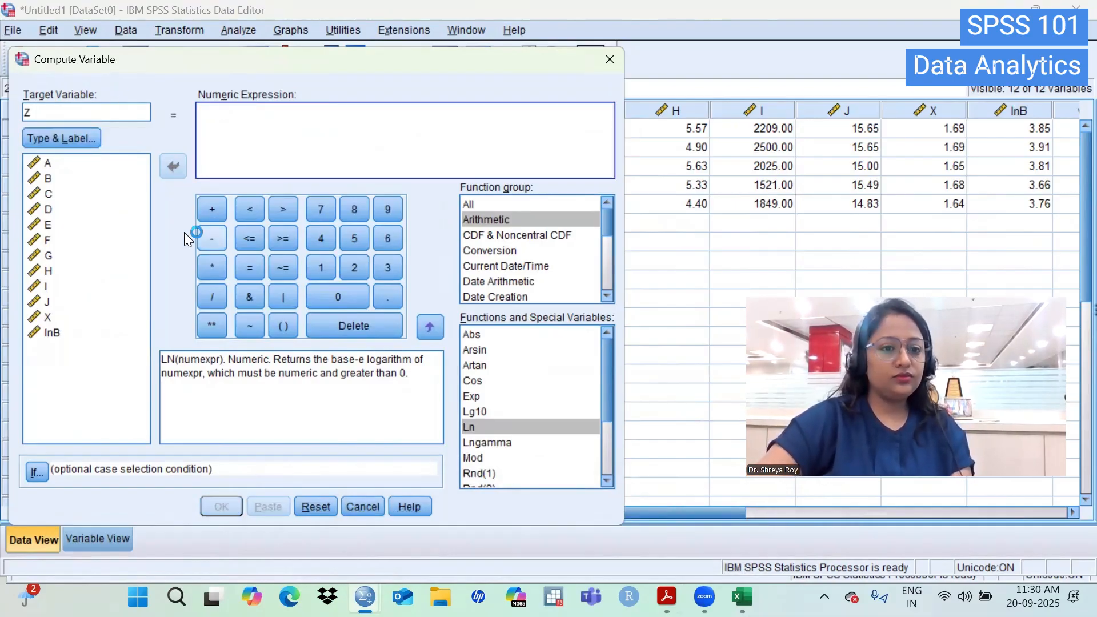
{"action": "left_click", "coordinate": [78, 162]}
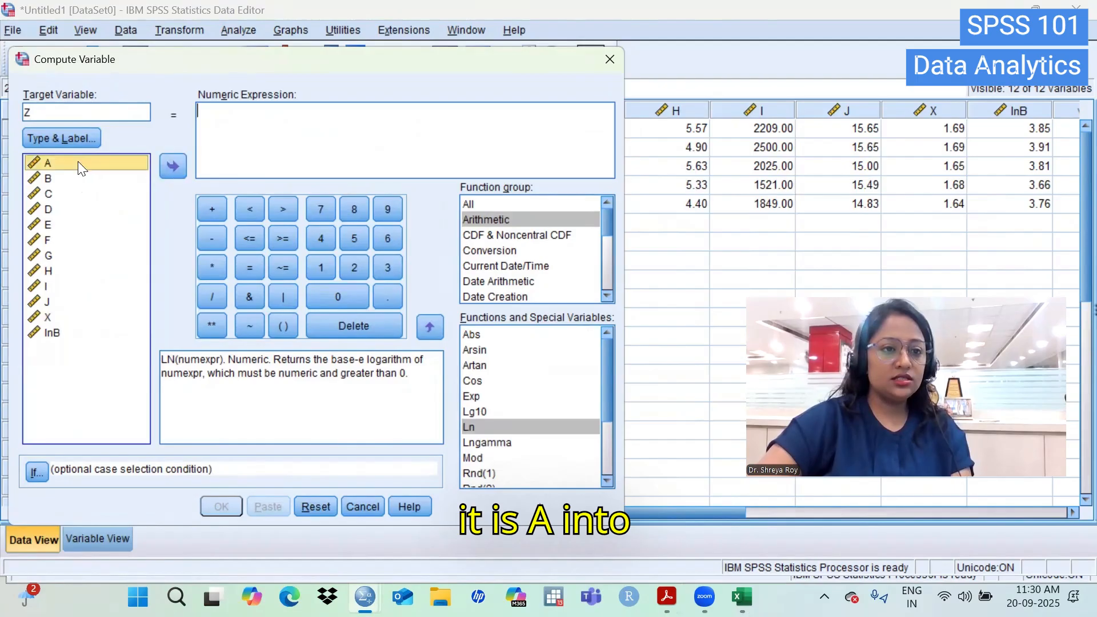
{"action": "left_click", "coordinate": [176, 161]}
{"action": "left_click", "coordinate": [214, 269]}
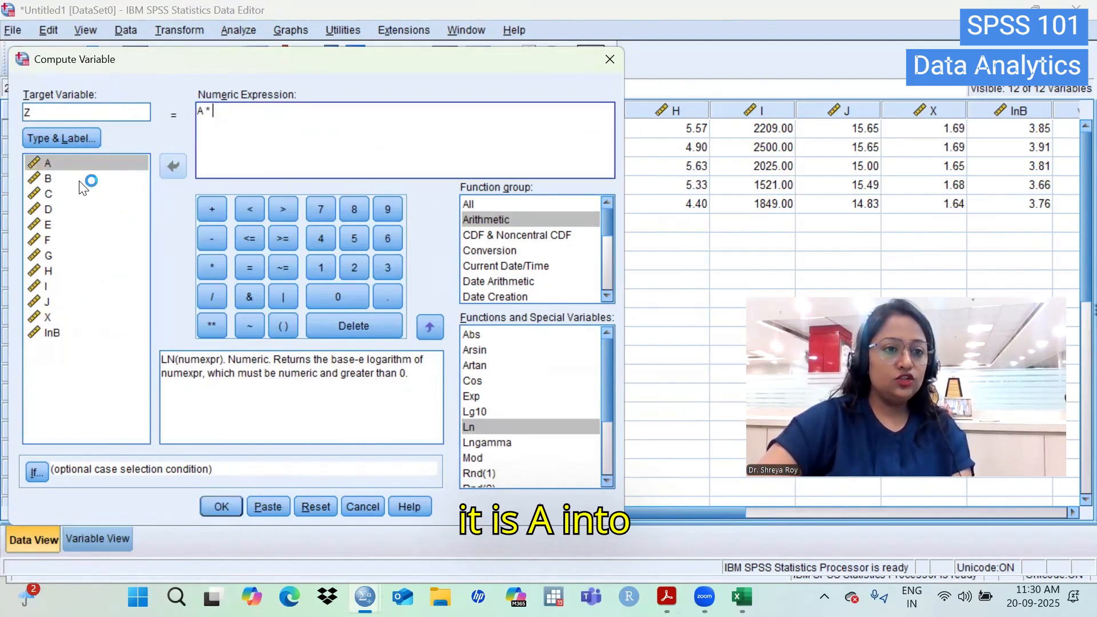
{"action": "left_click", "coordinate": [48, 181]}
{"action": "left_click", "coordinate": [177, 165]}
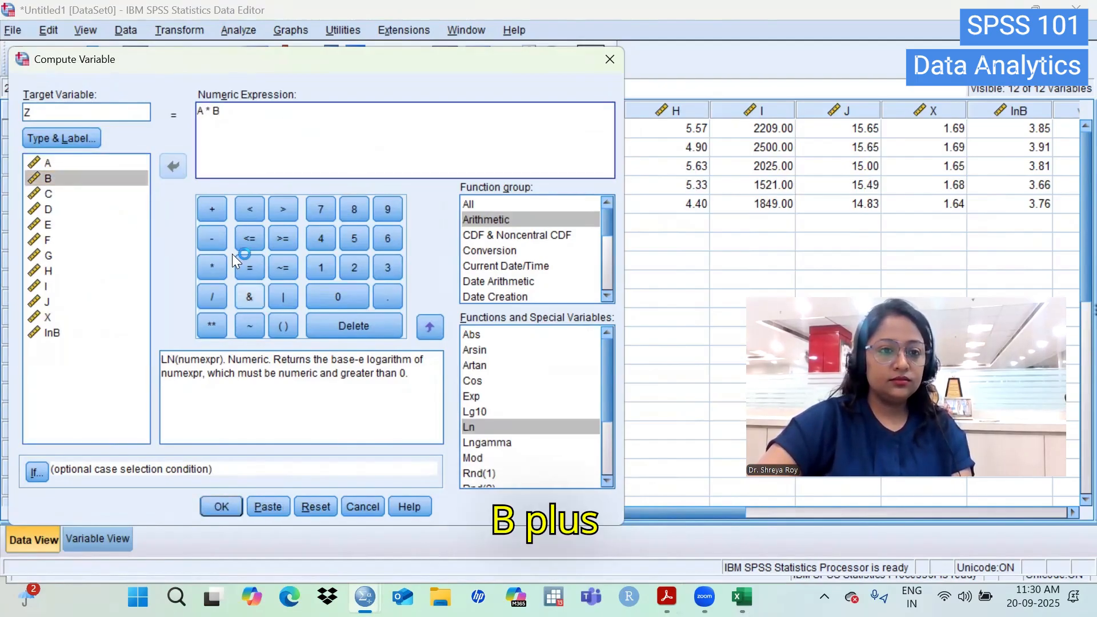
Add the bracketed sum of B and C to the product, extending the expression to A * B + (B + C).
{"action": "left_click", "coordinate": [219, 210]}
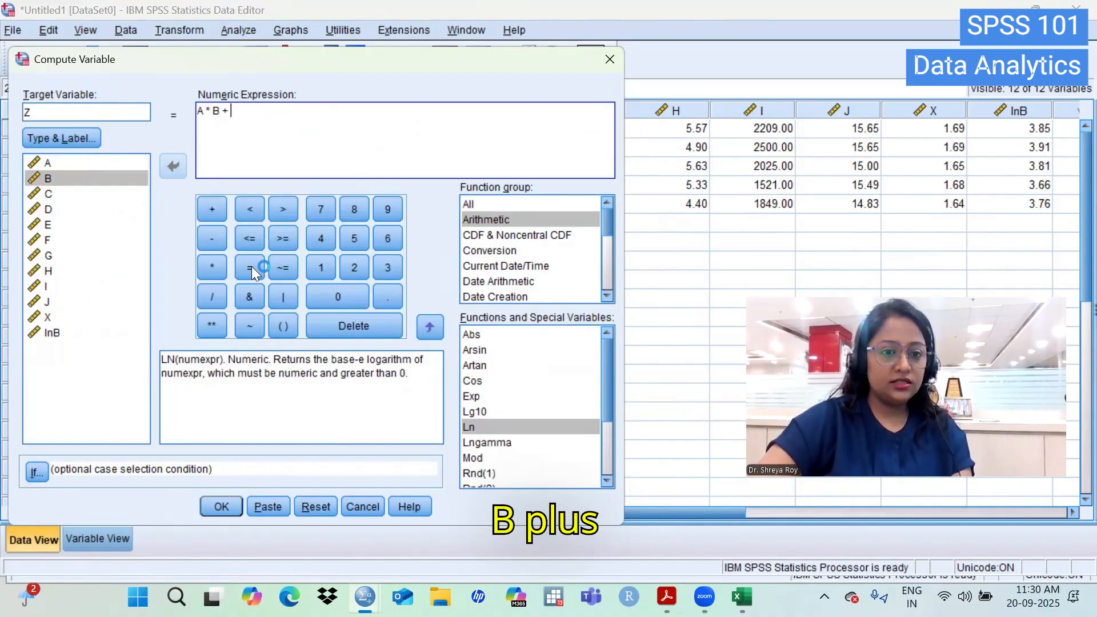
{"action": "left_click", "coordinate": [283, 333]}
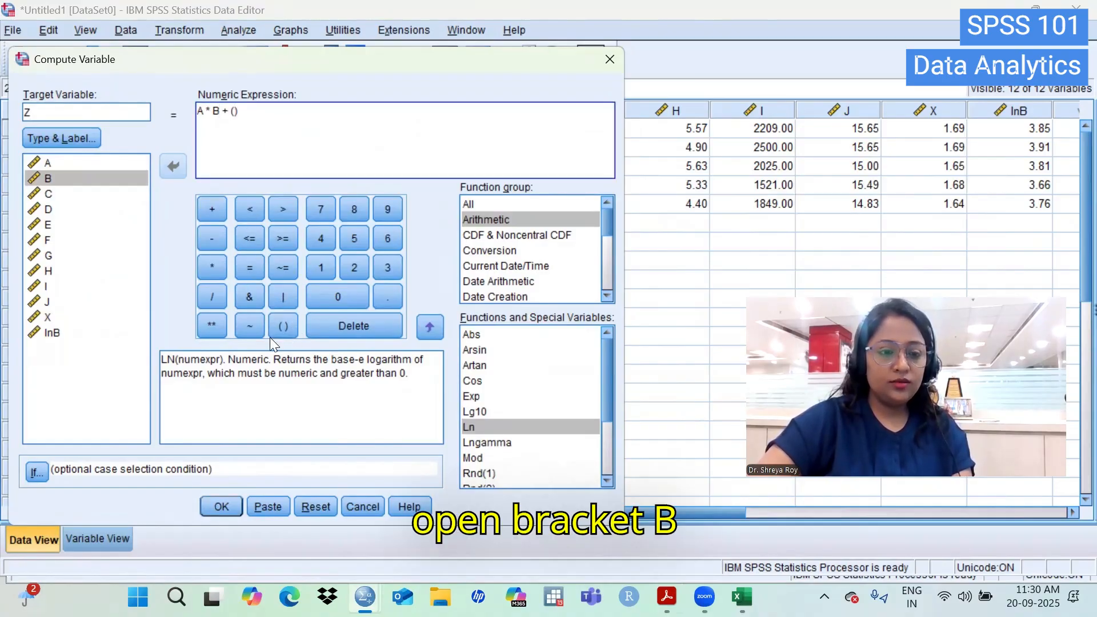
{"action": "left_click", "coordinate": [57, 180]}
{"action": "left_click", "coordinate": [177, 171]}
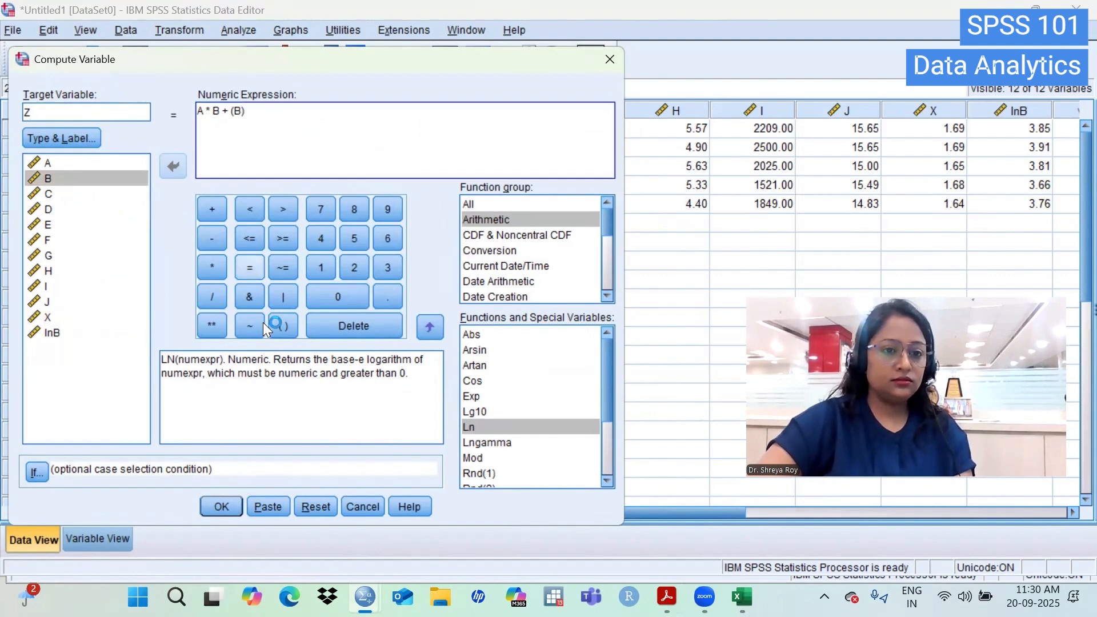
{"action": "left_click", "coordinate": [202, 212]}
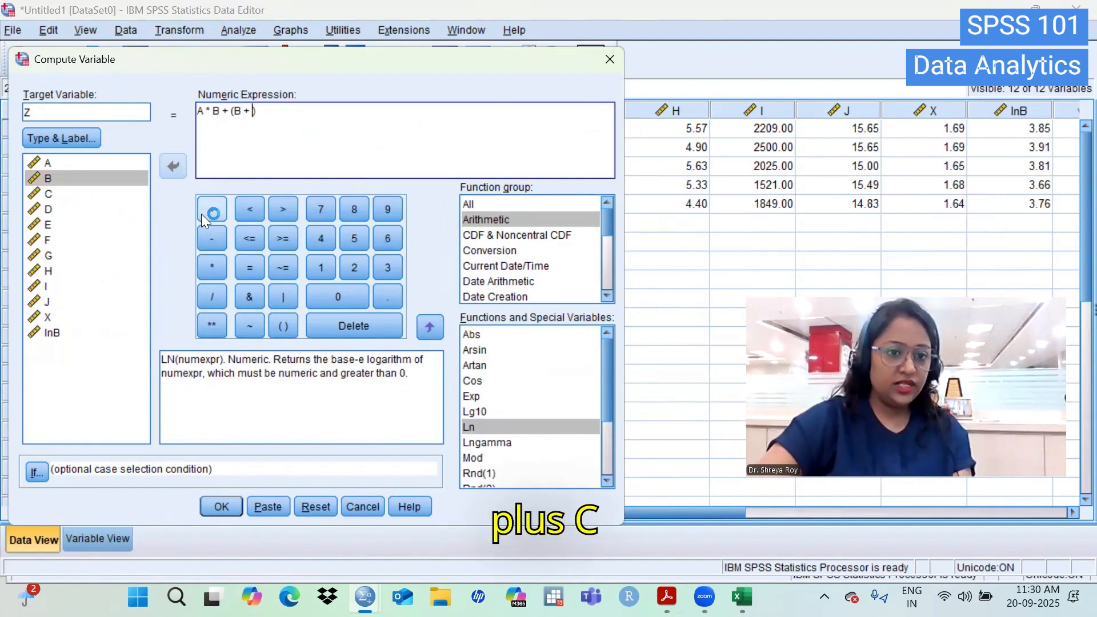
{"action": "left_click", "coordinate": [33, 191]}
{"action": "left_click", "coordinate": [172, 165]}
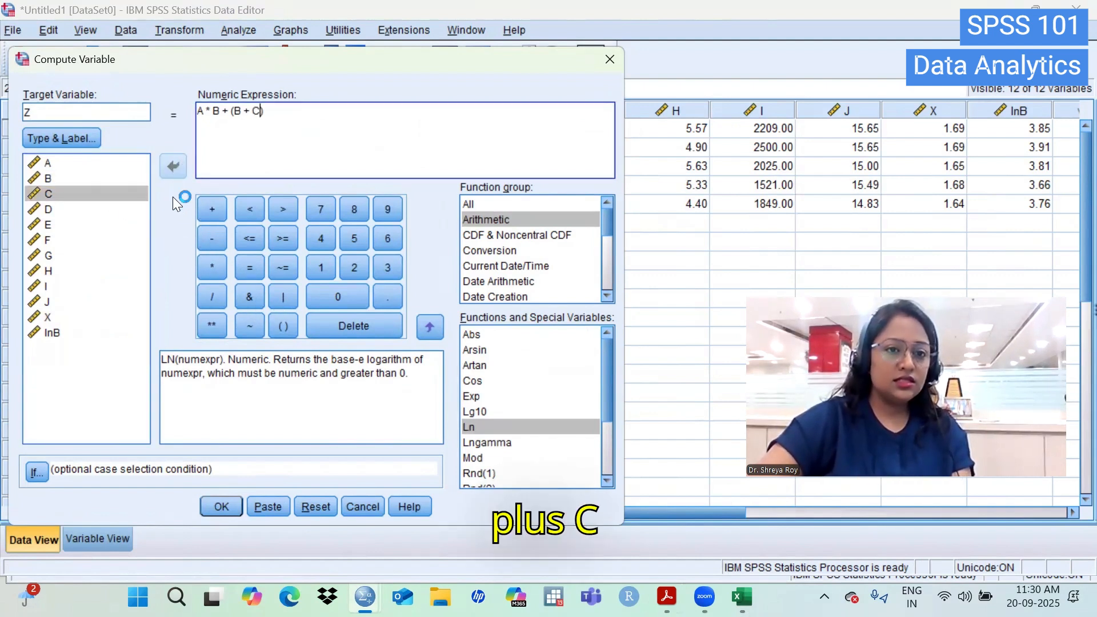
Subtract lnB after the bracketed sum, run the computation of Z and bring the dataset back into view.
{"action": "left_click", "coordinate": [290, 110]}
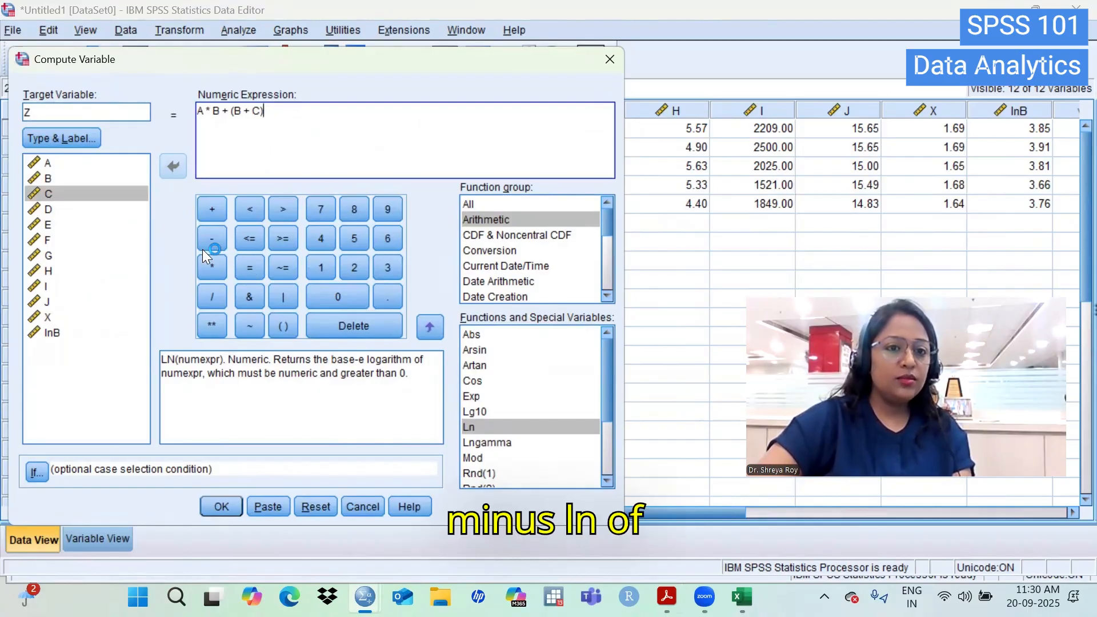
{"action": "left_click", "coordinate": [212, 238]}
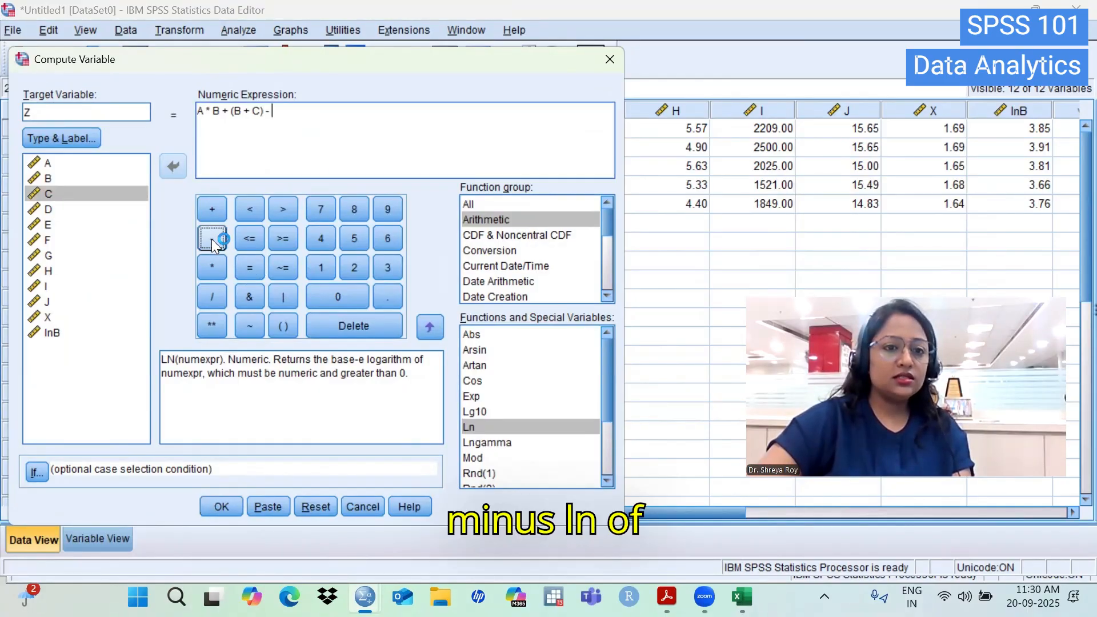
{"action": "left_click", "coordinate": [52, 332]}
{"action": "left_click", "coordinate": [169, 165]}
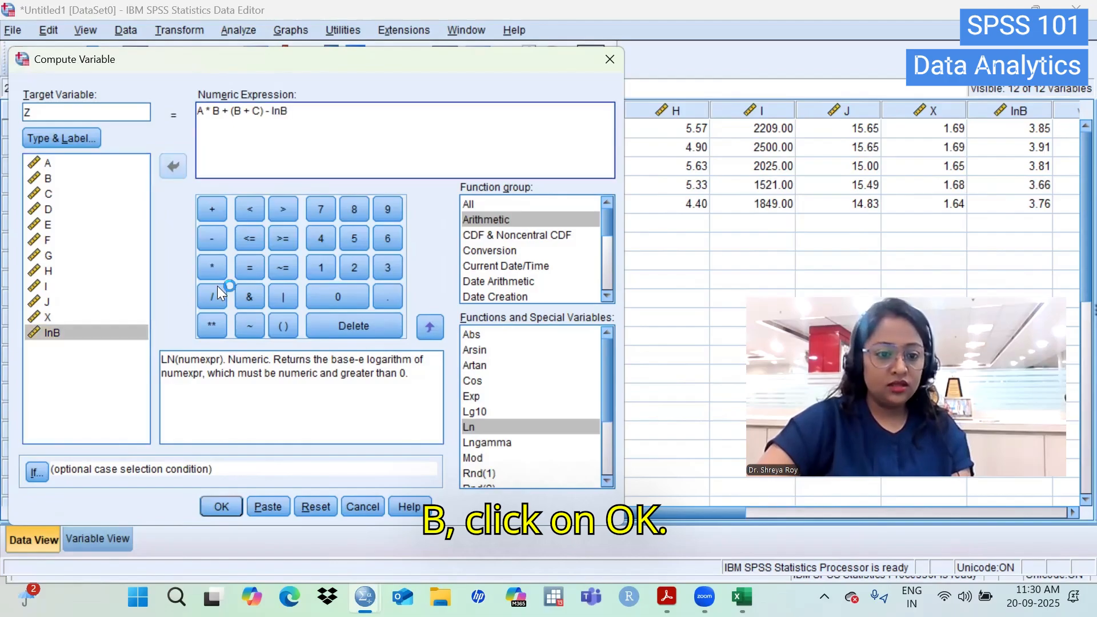
{"action": "key", "text": "Return"}
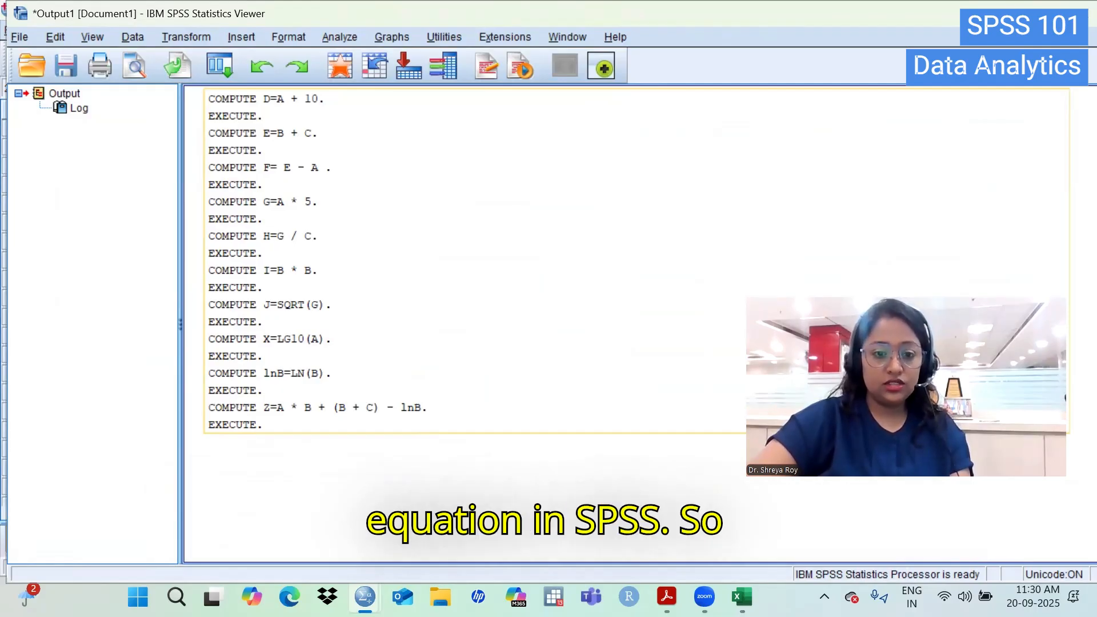
{"action": "left_click", "coordinate": [364, 597]}
{"action": "left_click", "coordinate": [341, 553]}
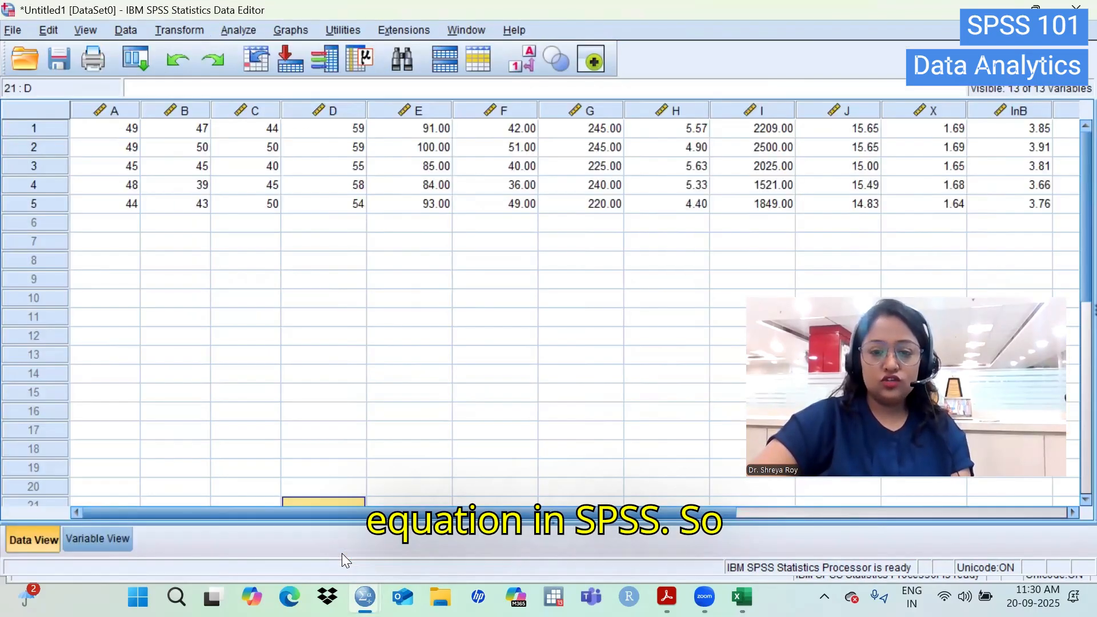
Examine the computed values of Z at the end of the dataset's variables.
{"action": "scroll", "coordinate": [560, 229], "scroll_direction": "right", "scroll_amount": 3}
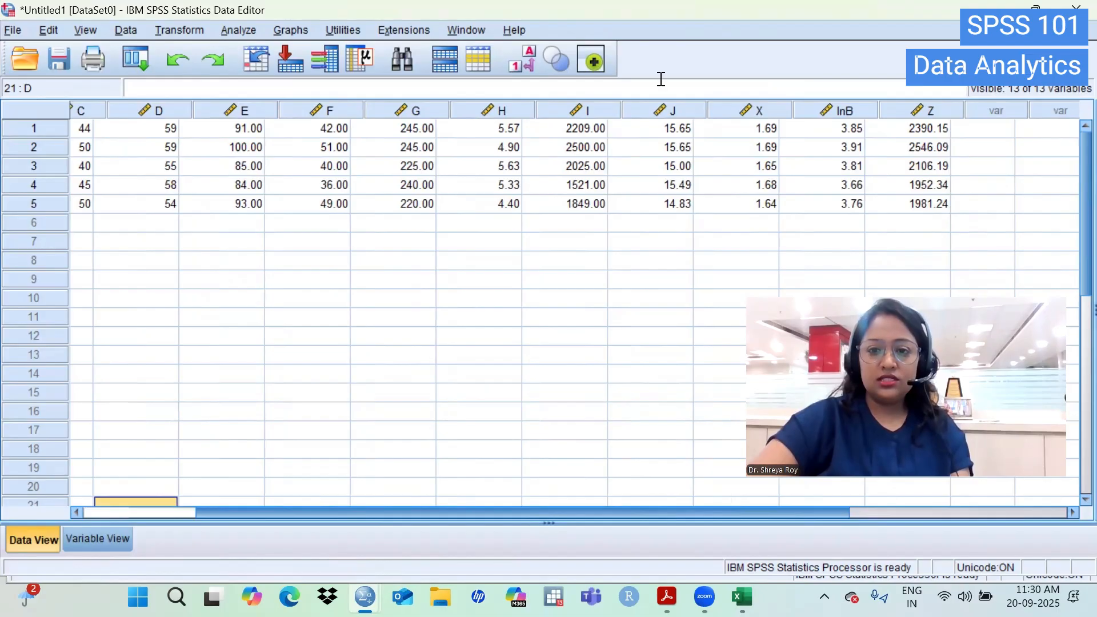
{"action": "scroll", "coordinate": [752, 220], "scroll_direction": "right", "scroll_amount": 4}
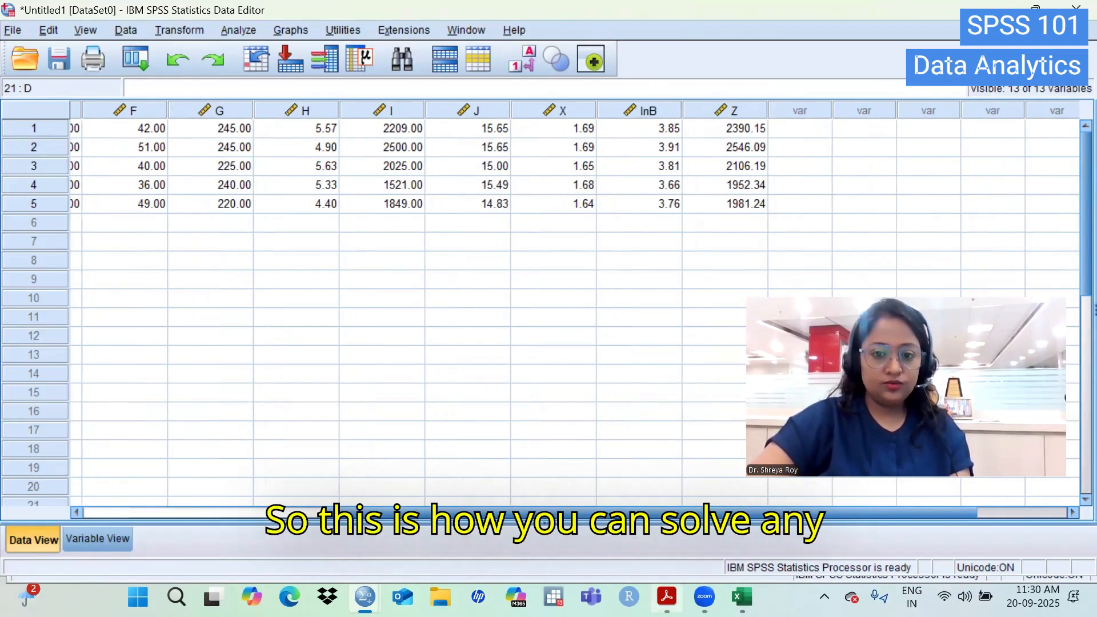
Switch to the SPSS Notes PDF in Acrobat and select practice questions 8 and 9 below the equation example.
{"action": "key", "text": "alt+Tab"}
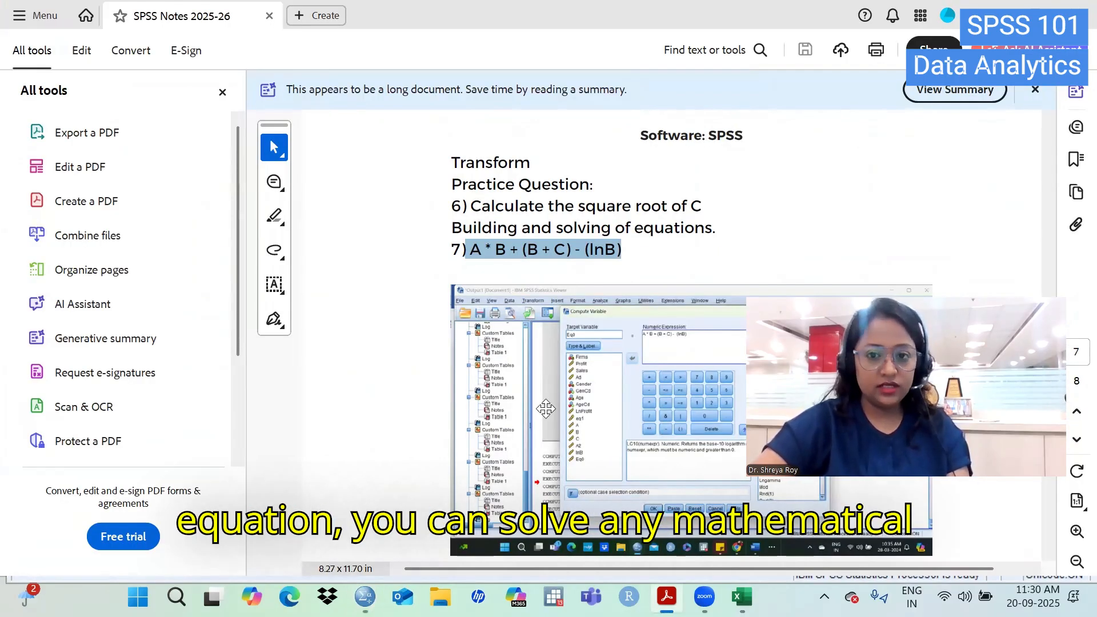
{"action": "scroll", "coordinate": [608, 248], "scroll_direction": "down", "scroll_amount": 2}
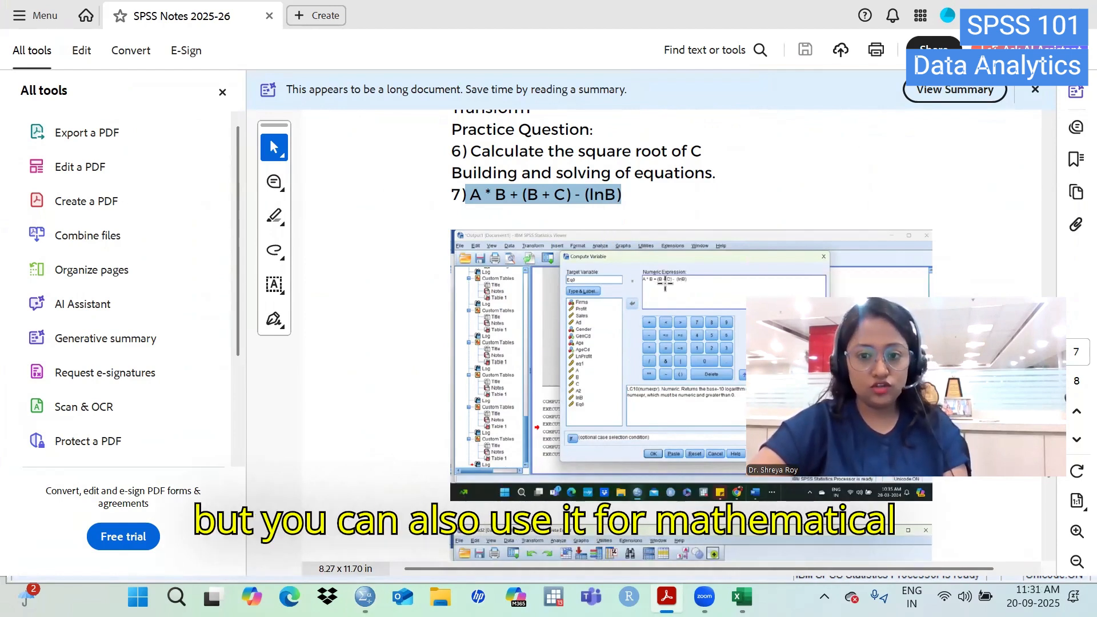
{"action": "scroll", "coordinate": [698, 264], "scroll_direction": "down", "scroll_amount": 2}
{"action": "scroll", "coordinate": [699, 264], "scroll_direction": "down", "scroll_amount": 20}
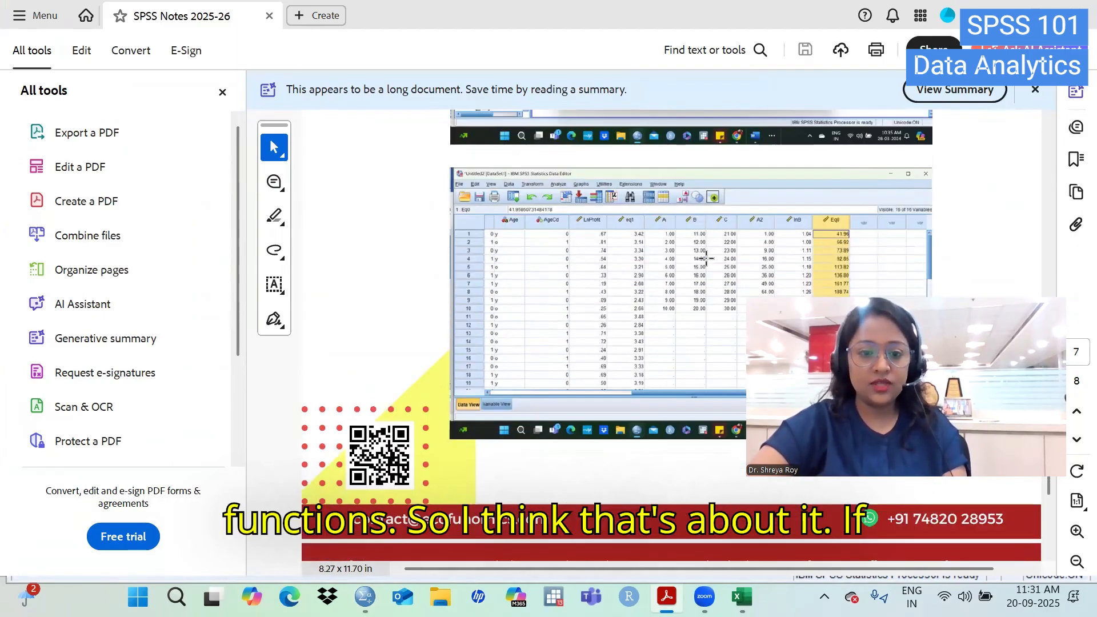
{"action": "scroll", "coordinate": [706, 258], "scroll_direction": "down", "scroll_amount": 20}
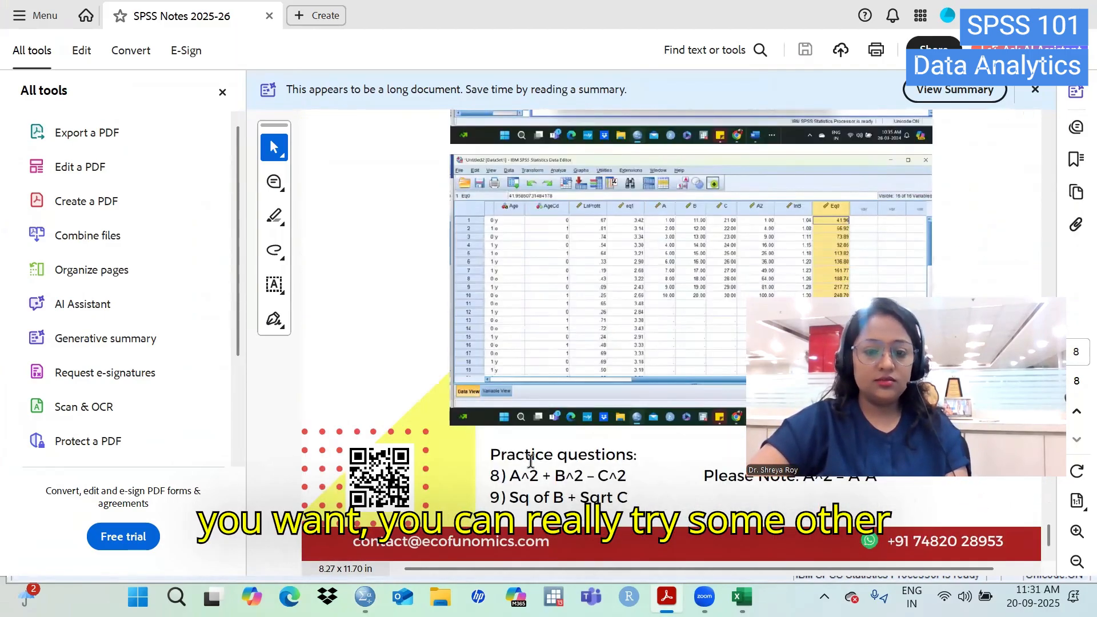
{"action": "left_click_drag", "start_coordinate": [491, 462], "coordinate": [628, 497]}
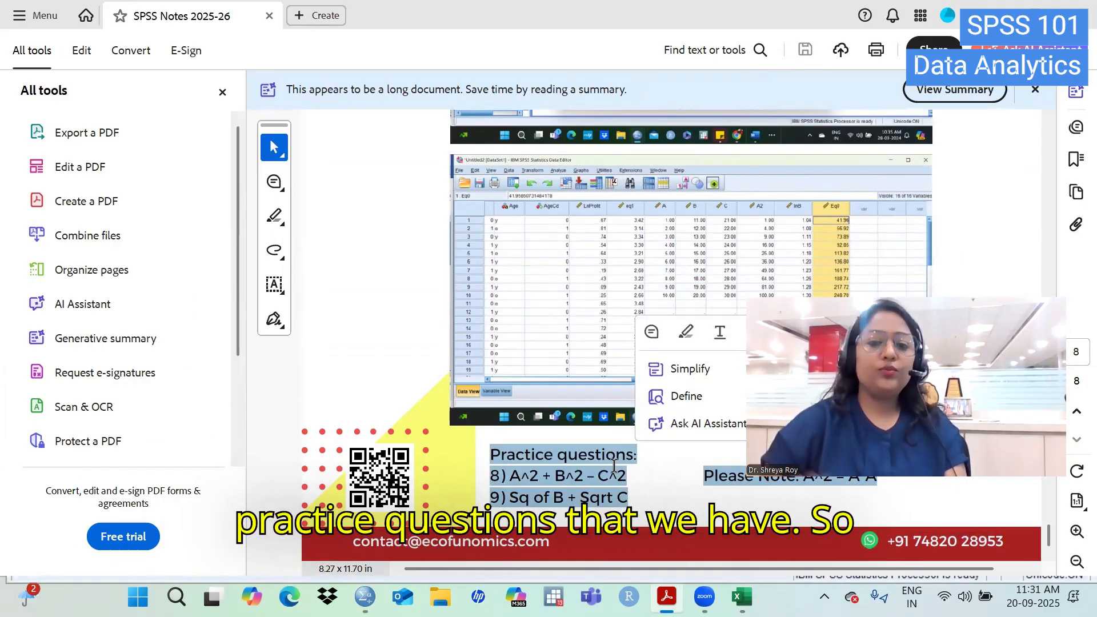